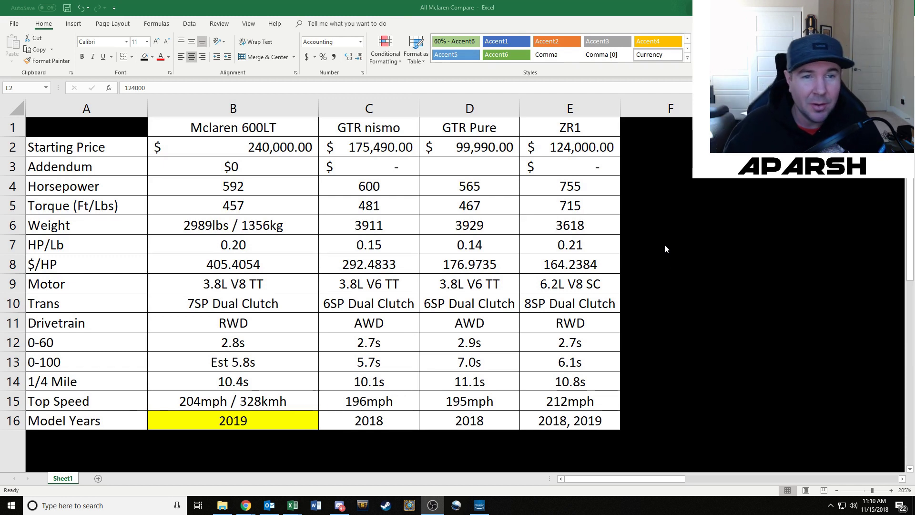
Switch to the All Mclaren Compare workbook and compare the starting prices of the Mclaren 600LT, GTR nismo, GTR Pure and ZR1
key("alt+Tab")
left_click(280, 135)
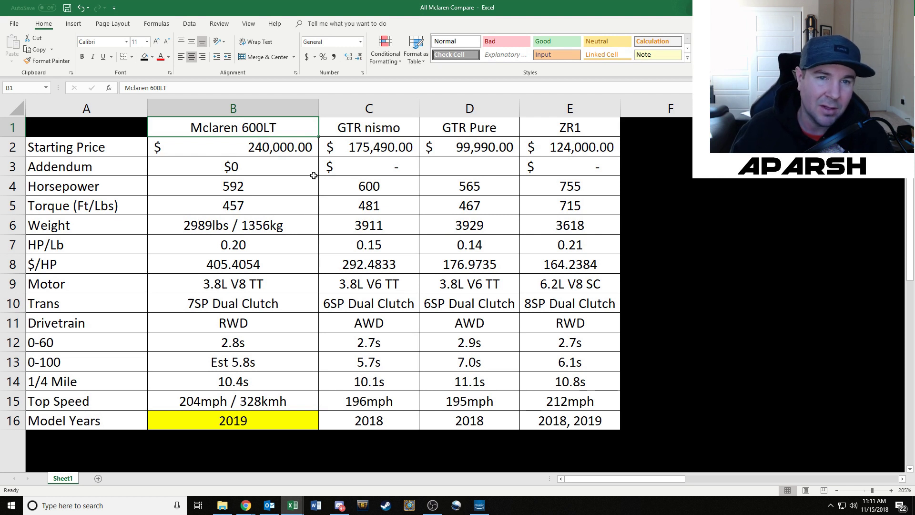
left_click(275, 147)
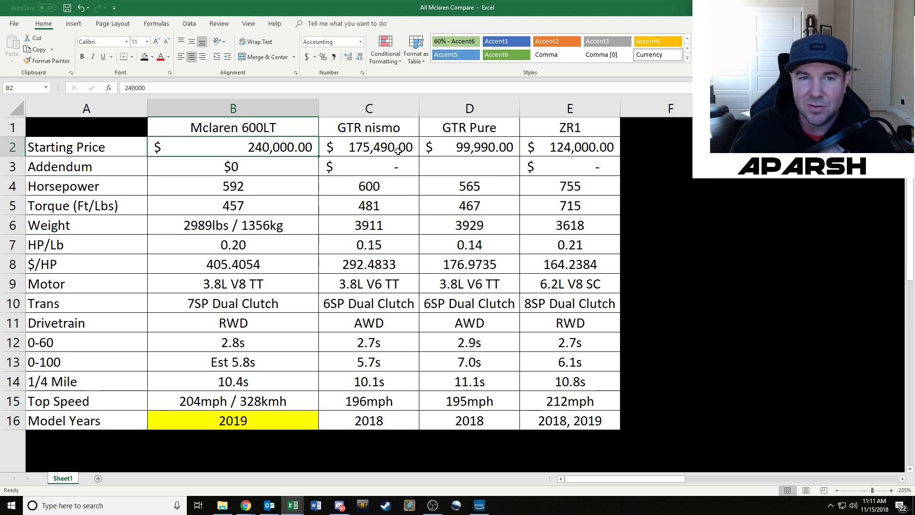
left_click(382, 148)
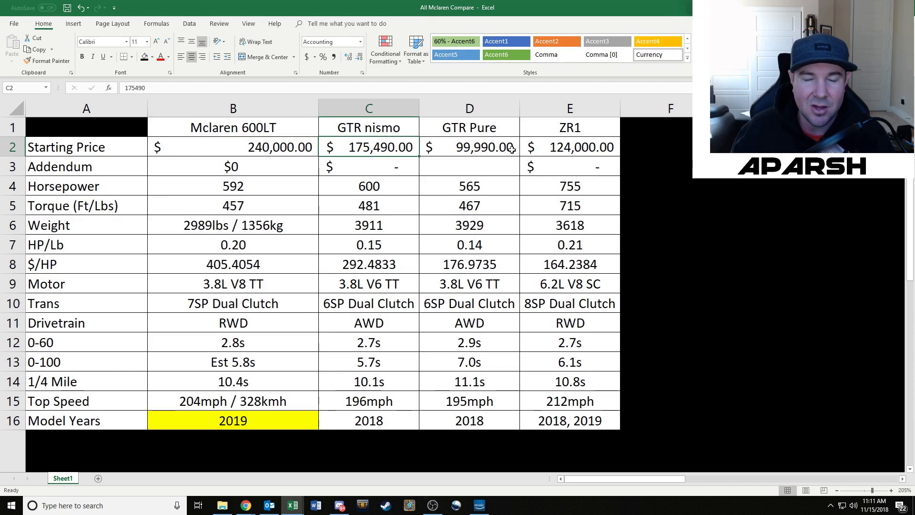
left_click(470, 147)
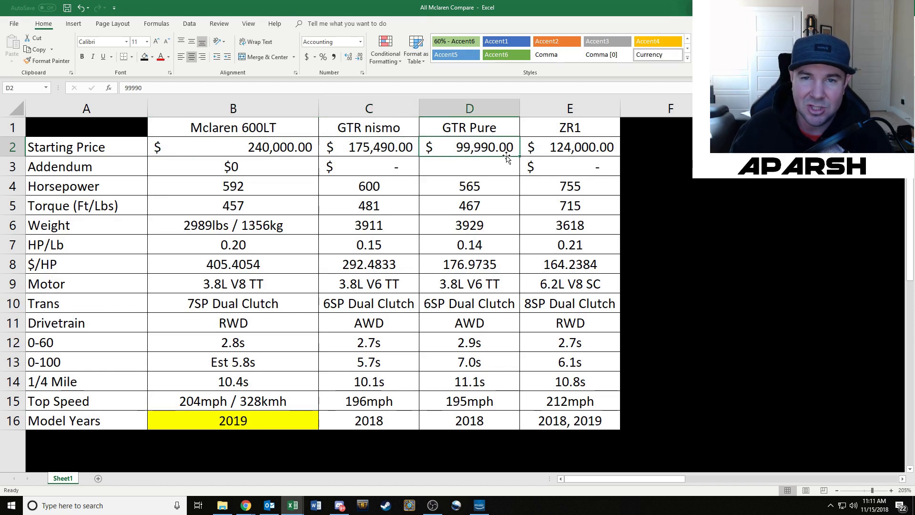
left_click(569, 150)
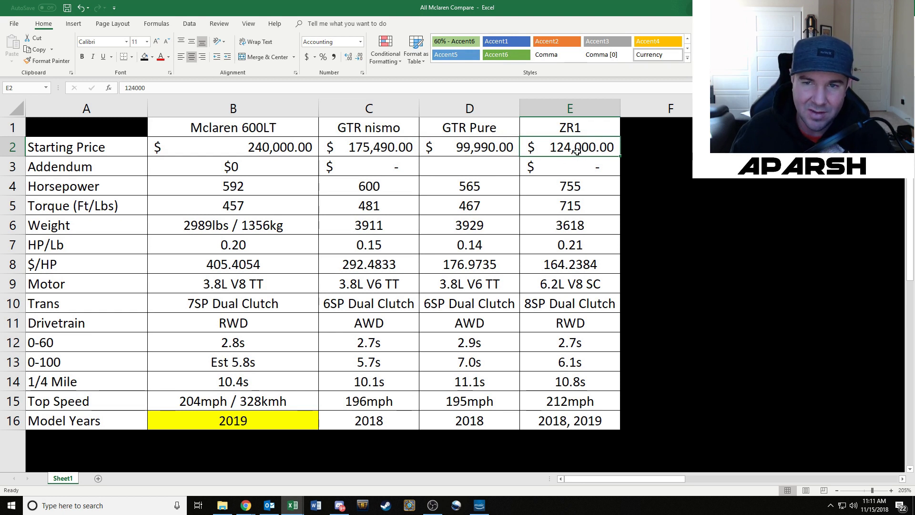
Review the Addendum row for the Mclaren 600LT, both GTR models and the ZR1
left_click(302, 194)
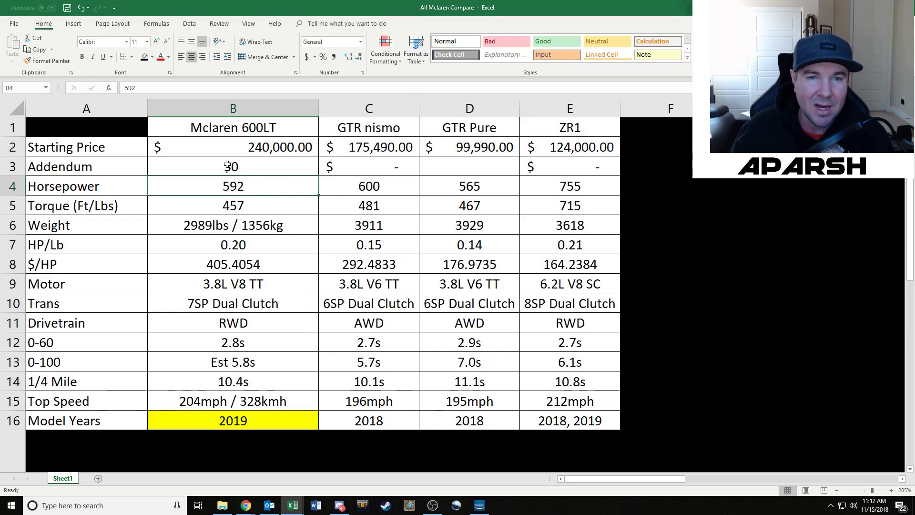
left_click(248, 170)
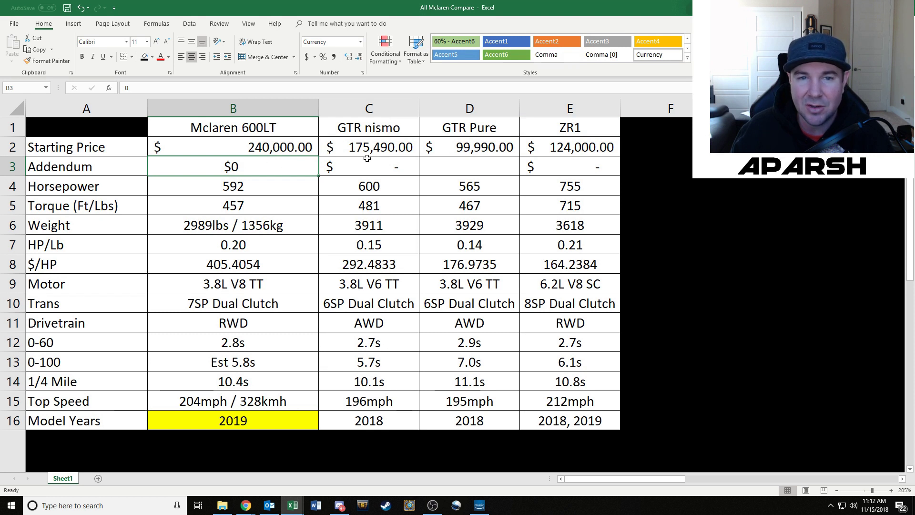
left_click_drag(384, 163, 443, 167)
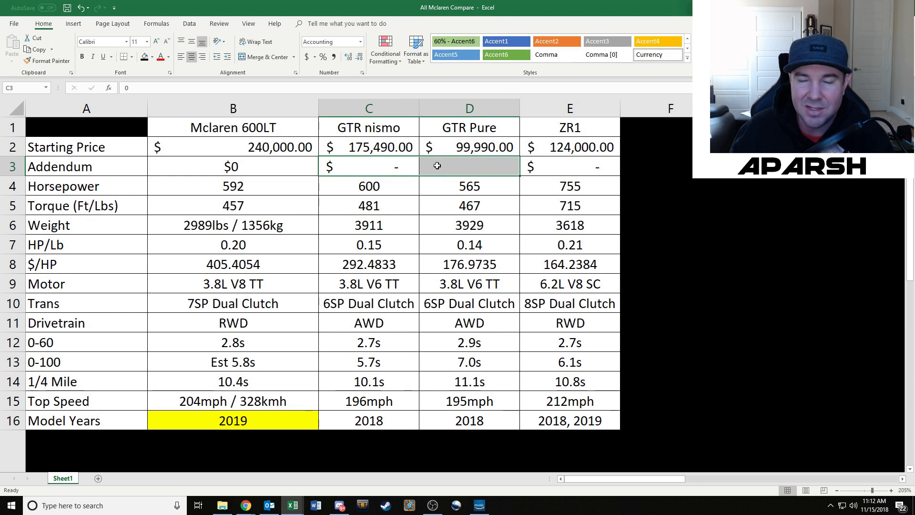
left_click_drag(369, 167, 518, 169)
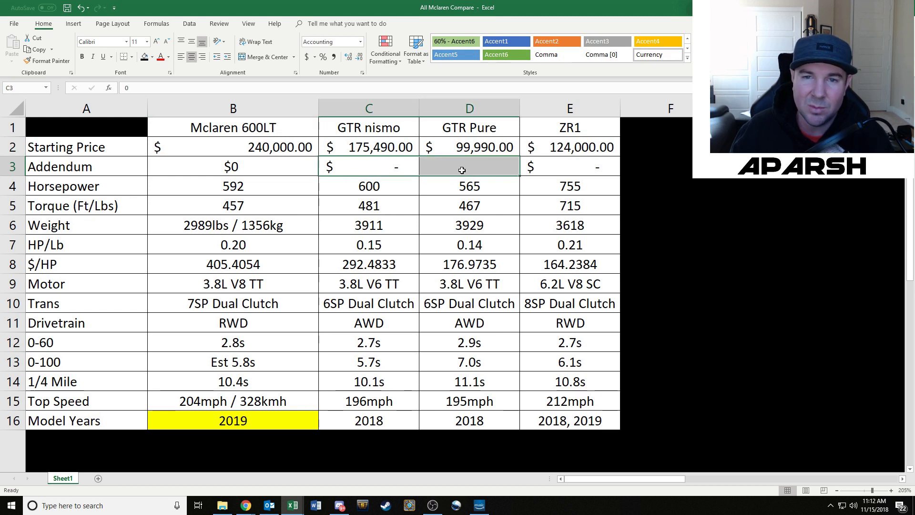
left_click(570, 165)
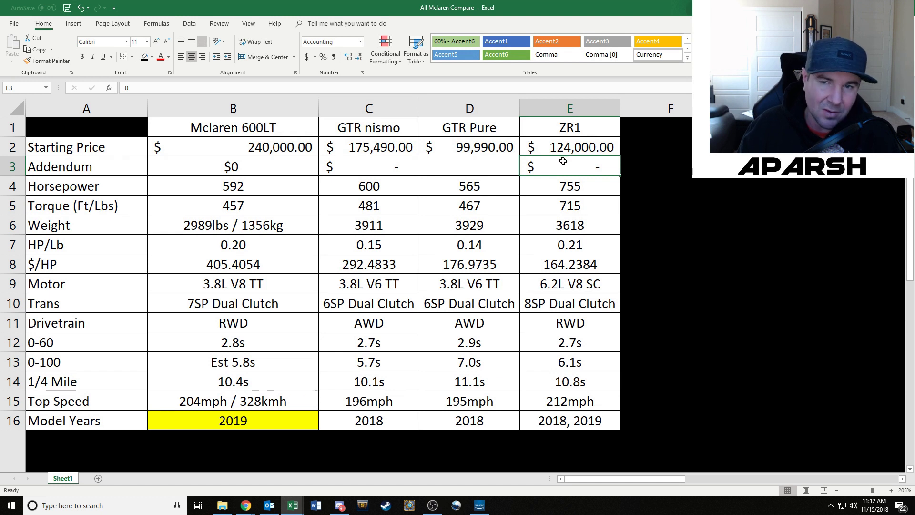
Compare the horsepower of the Mclaren 600LT with that of the GTR nismo and GTR Pure
left_click(255, 181)
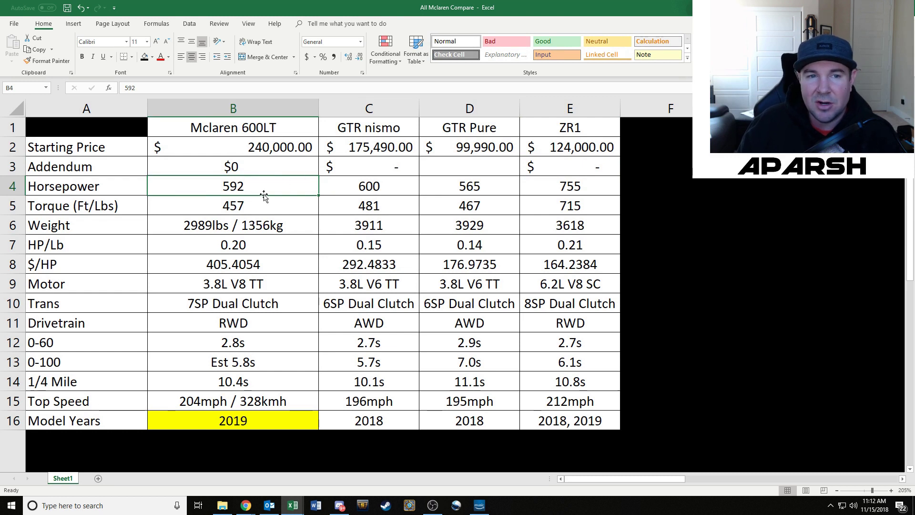
left_click(391, 185)
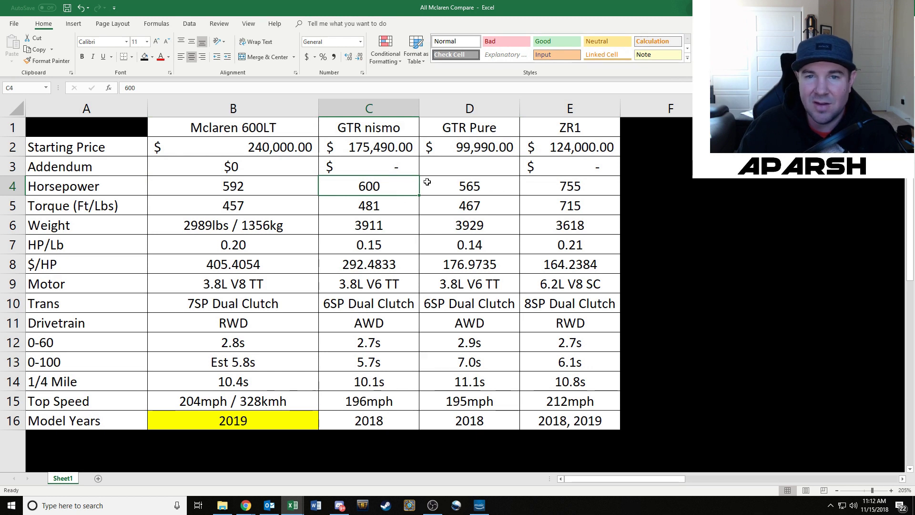
left_click(479, 188)
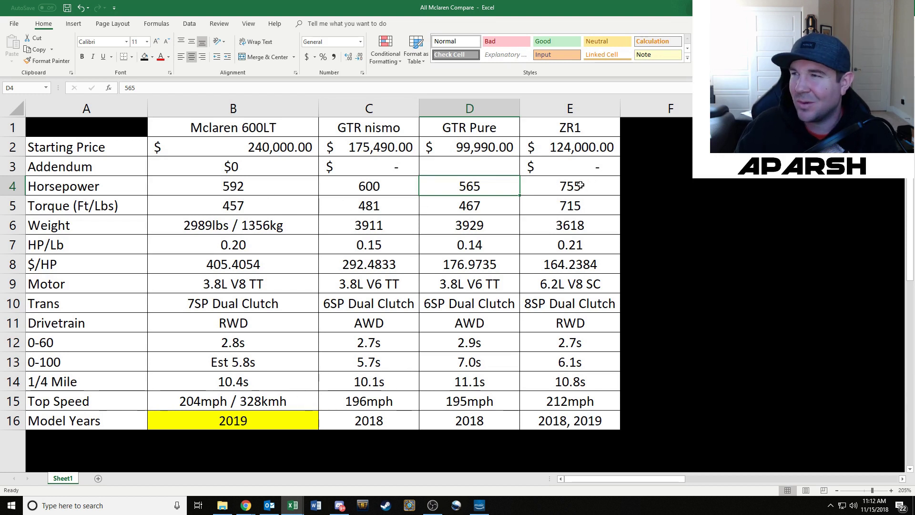
Examine the torque figures of all four cars alongside the horsepower of the Mclaren 600LT and the two GTRs
left_click(143, 203)
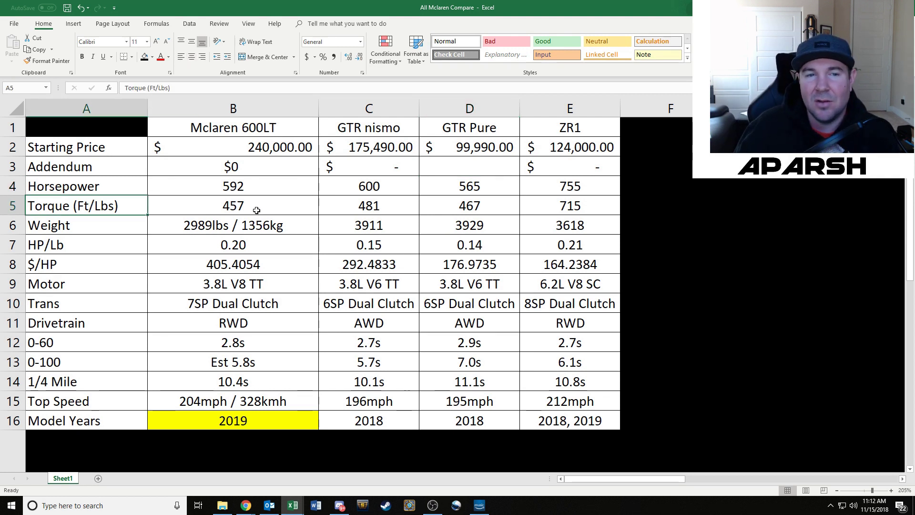
left_click_drag(256, 210, 469, 206)
left_click(269, 183)
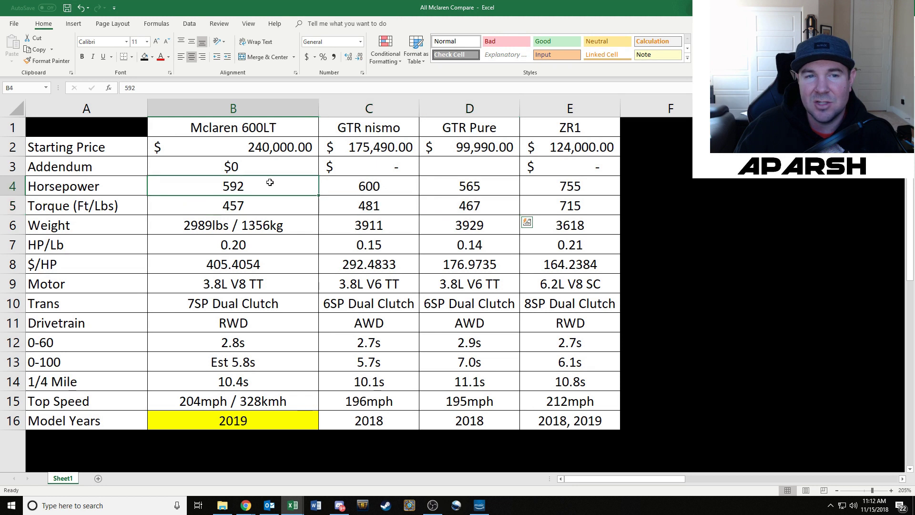
left_click_drag(270, 182, 449, 184)
left_click(262, 191)
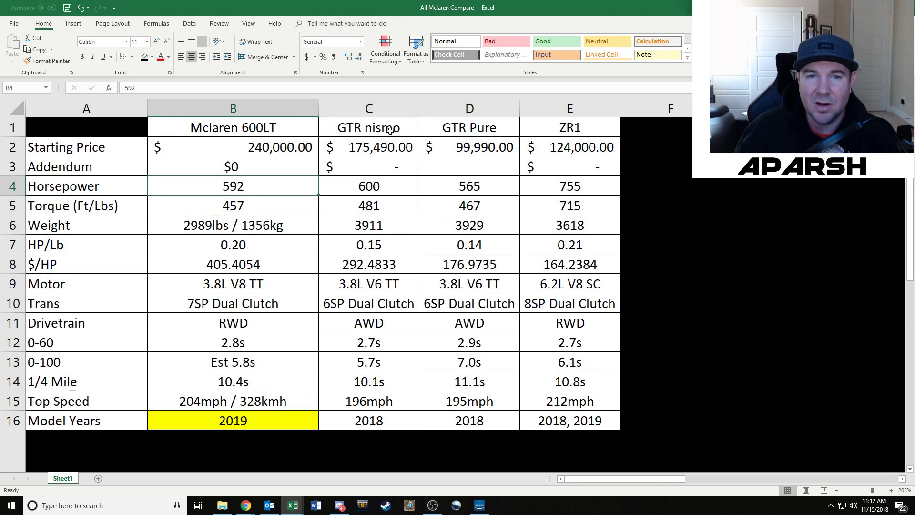
left_click_drag(213, 206, 456, 206)
left_click(586, 207)
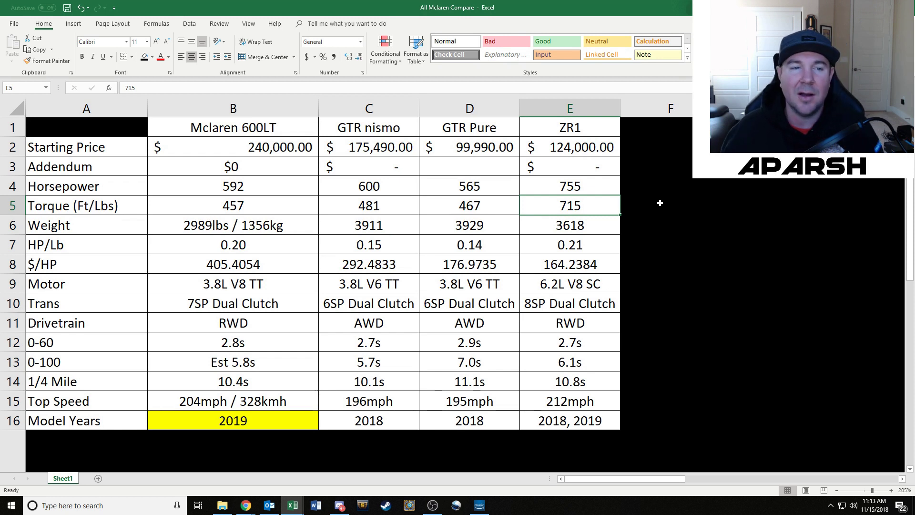
Compare the weight of the Mclaren 600LT with the GTR nismo, GTR Pure and ZR1 weights
left_click(279, 226)
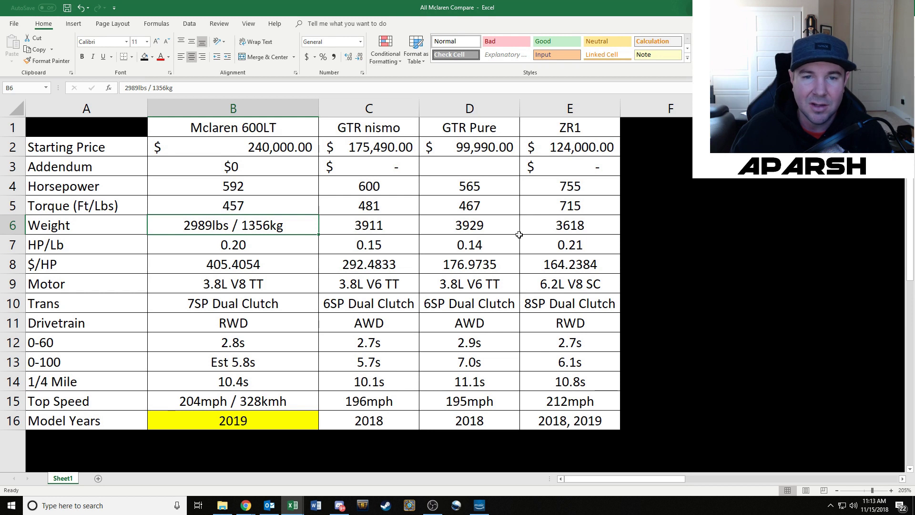
left_click_drag(346, 224, 365, 228)
left_click_drag(441, 227, 381, 230)
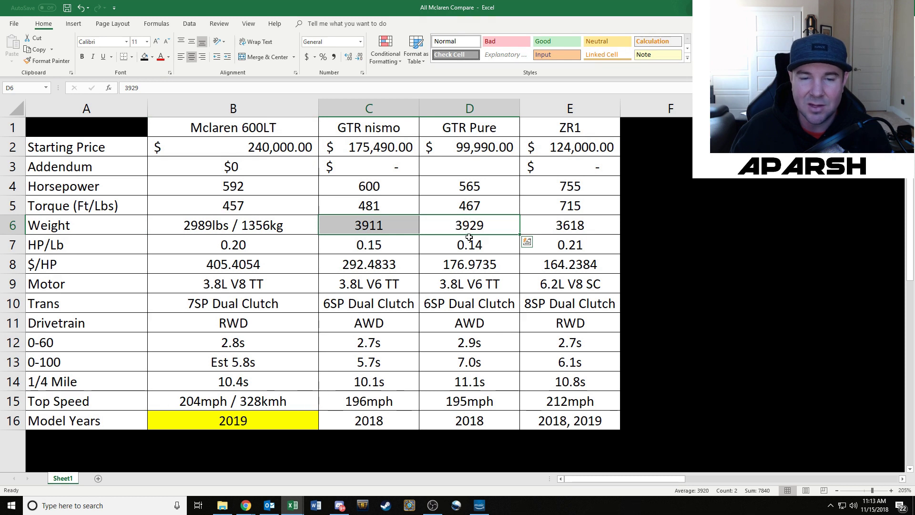
left_click(392, 224)
left_click(485, 224)
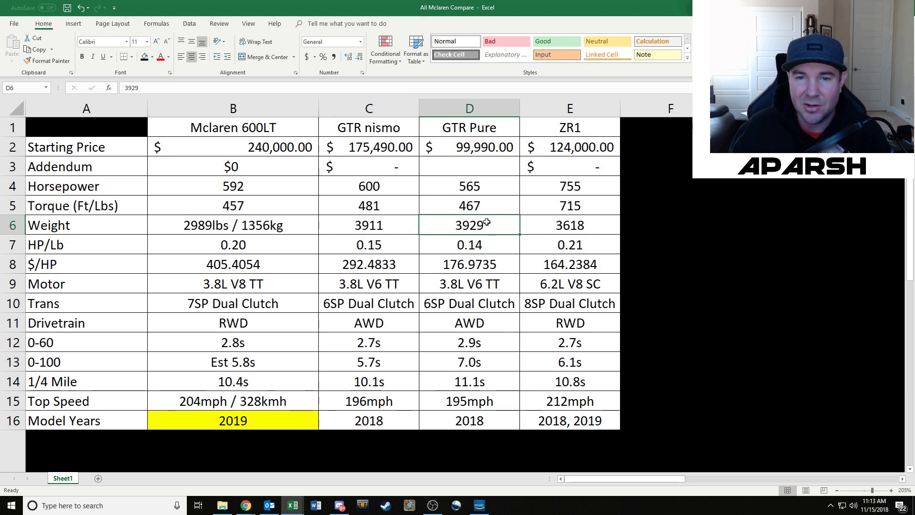
left_click(228, 226)
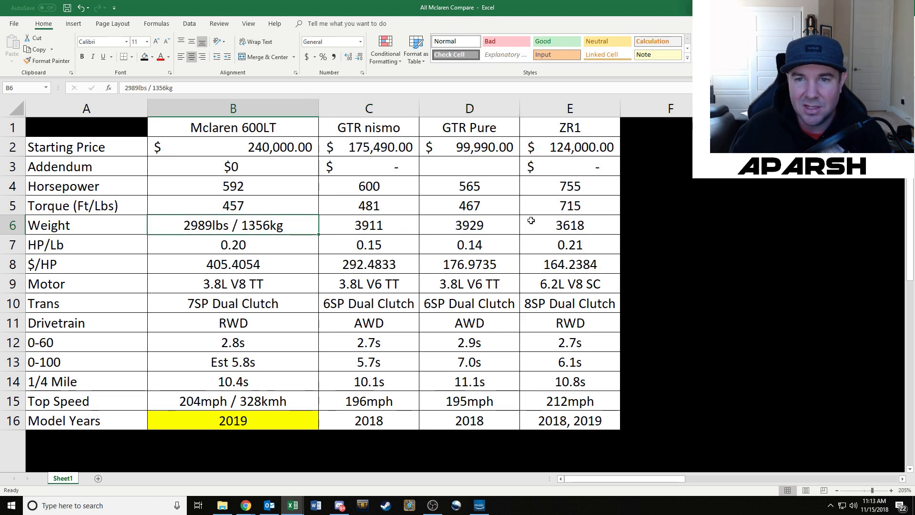
left_click(584, 228)
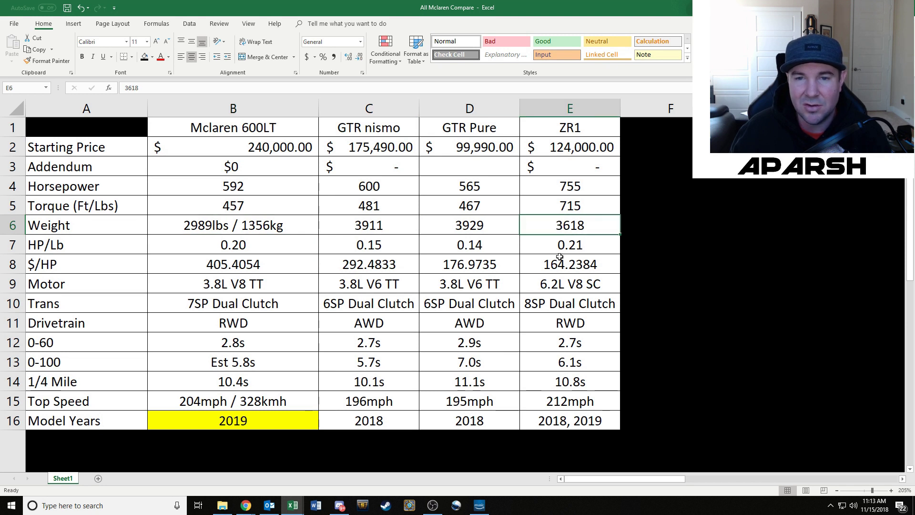
Compare the HP/Lb ratios across the Mclaren 600LT, both GTR models and the ZR1
left_click_drag(219, 247, 343, 245)
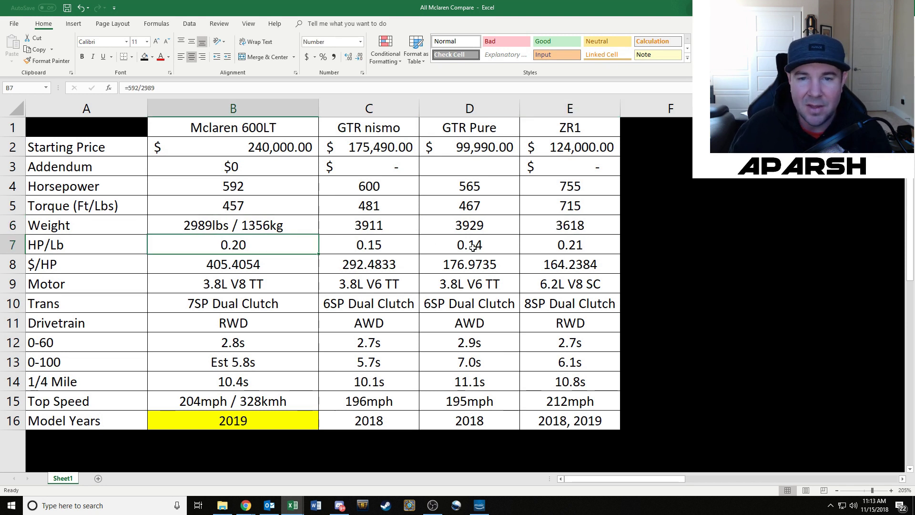
left_click_drag(572, 244, 159, 244)
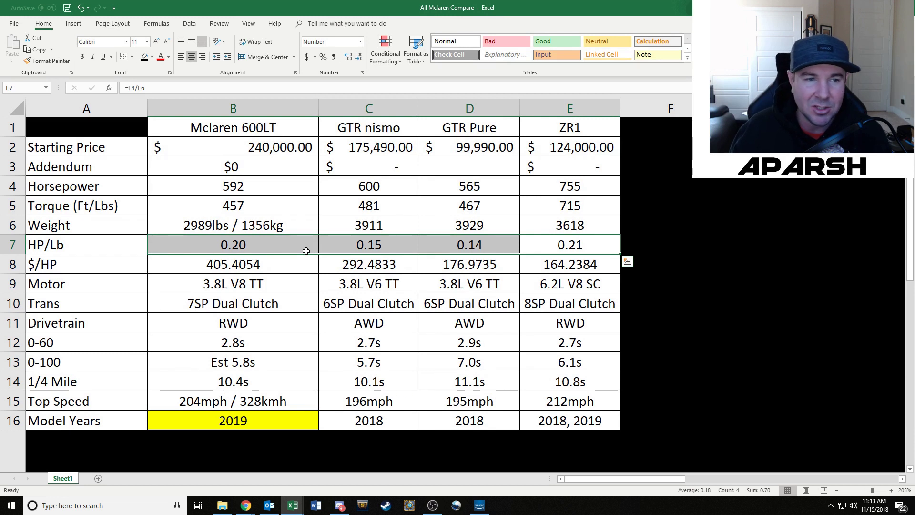
left_click(257, 249)
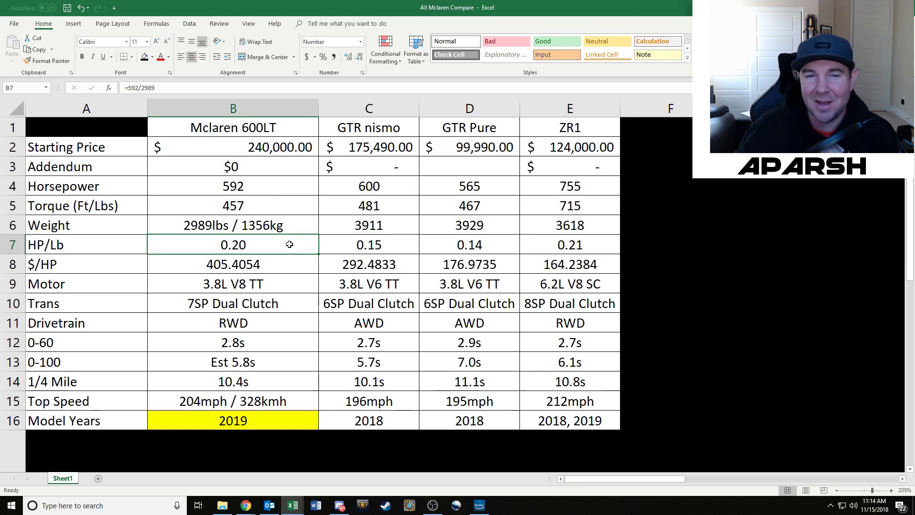
left_click_drag(484, 243, 361, 238)
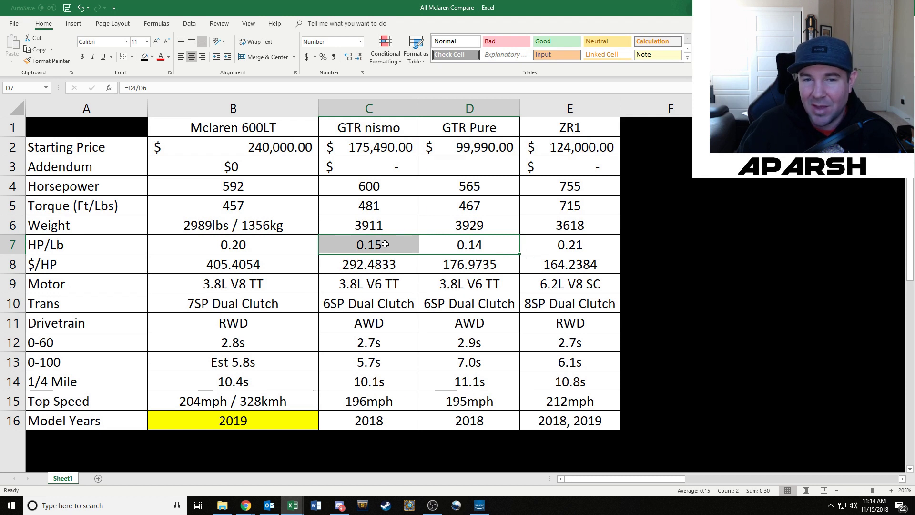
left_click(568, 249)
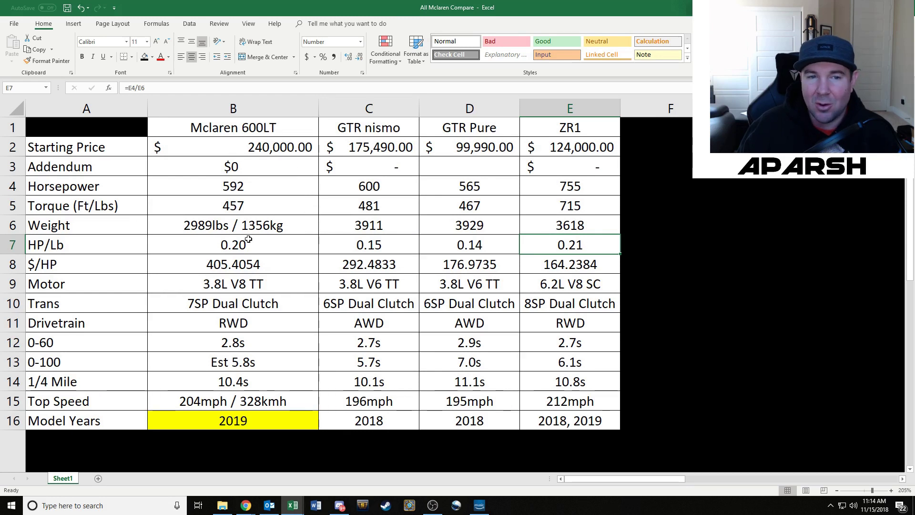
Examine the $/HP row, comparing cost per horsepower of the Mclaren 600LT with the GTR models and the ZR1
left_click(224, 262)
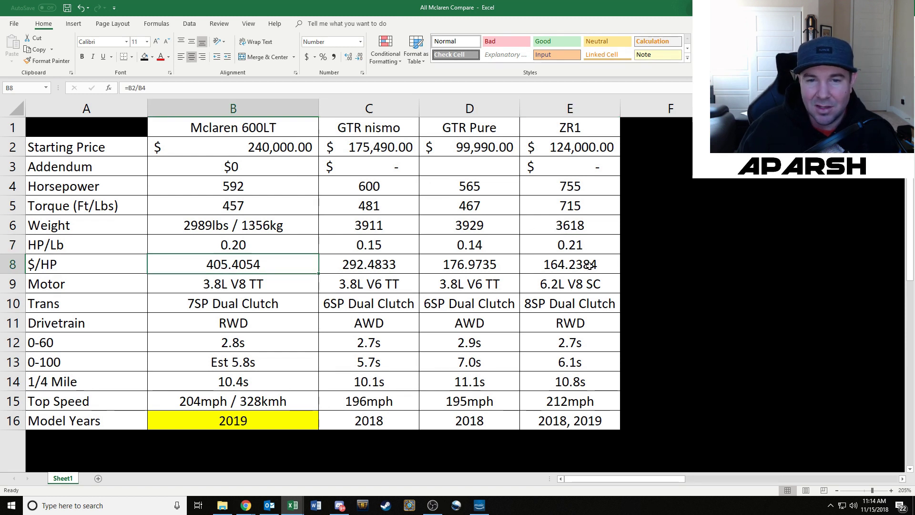
left_click(102, 262)
left_click(569, 267)
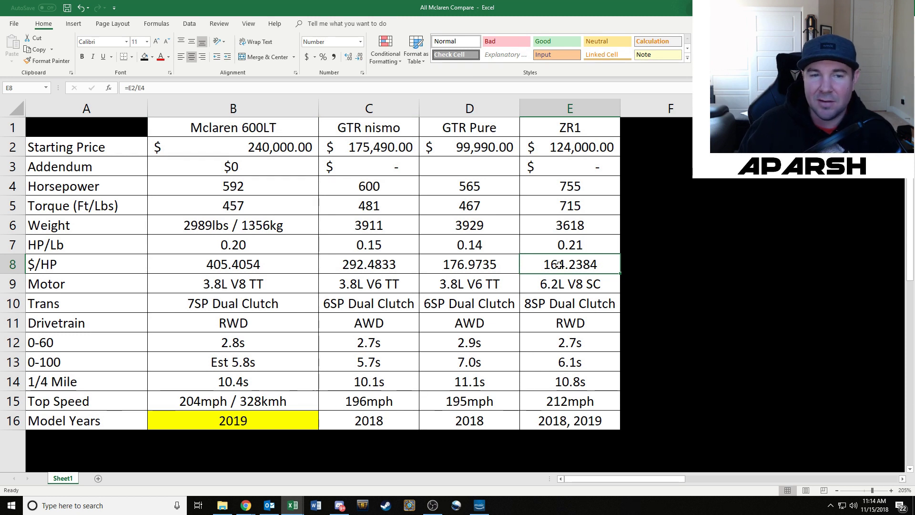
left_click(467, 265)
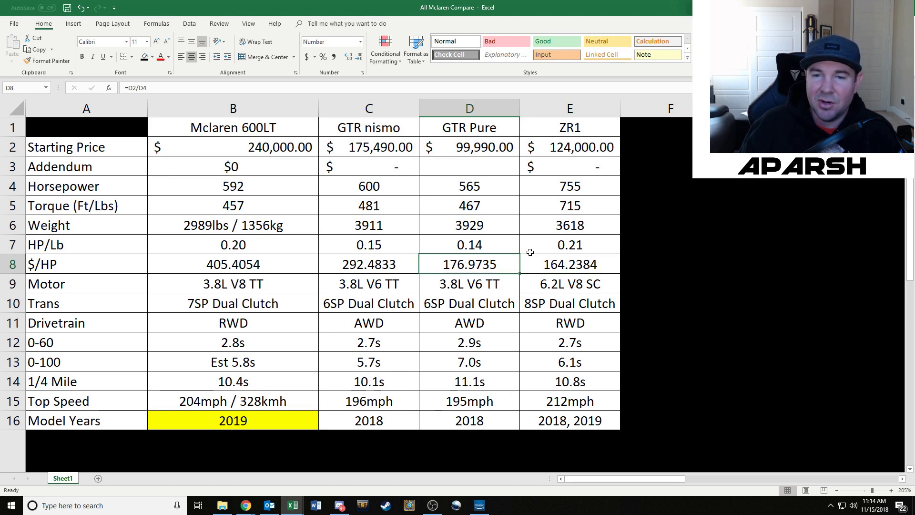
left_click(293, 266)
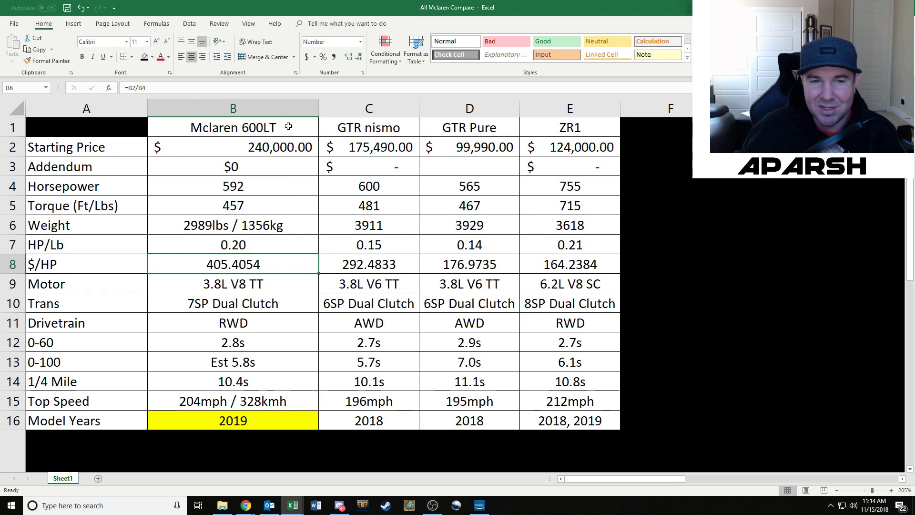
left_click_drag(506, 264, 284, 265)
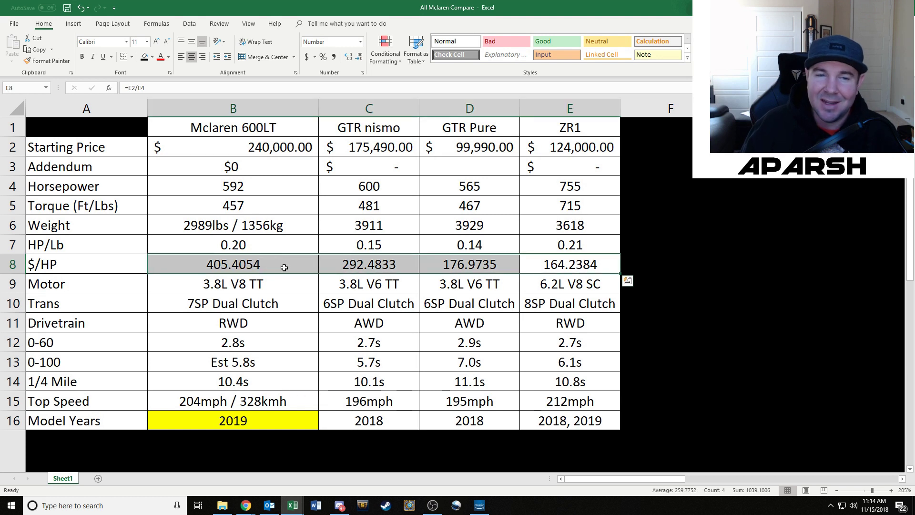
left_click(490, 238)
left_click_drag(530, 261, 252, 263)
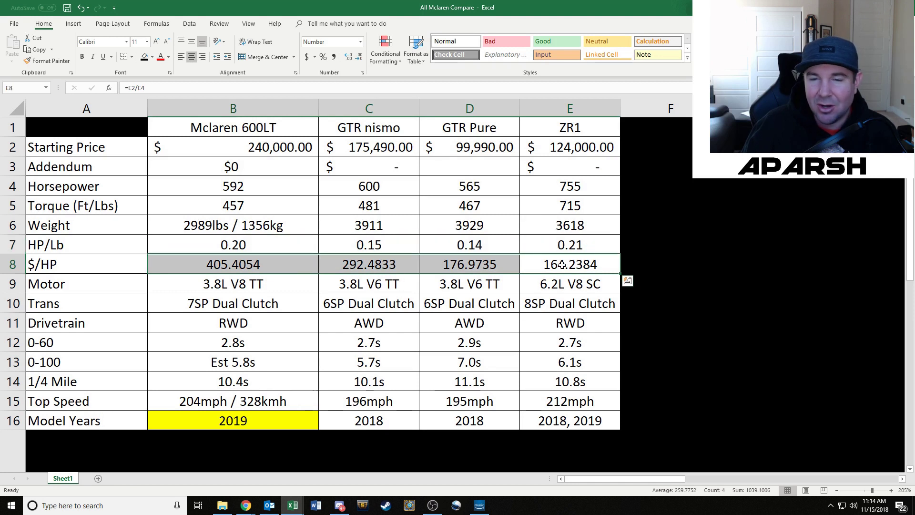
left_click(251, 265)
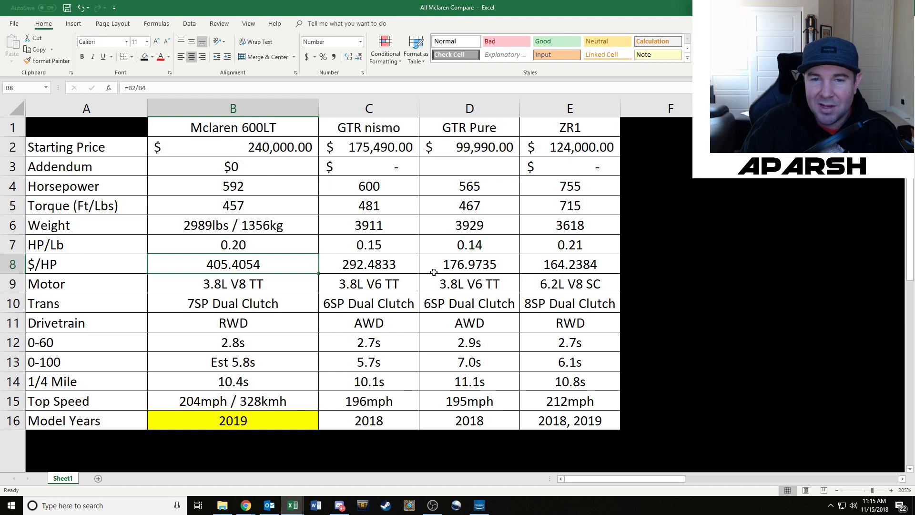
mouse_move(268, 265)
left_mouse_down()
mouse_move(572, 260)
mouse_move(367, 264)
mouse_move(443, 282)
left_mouse_up()
left_click(573, 265)
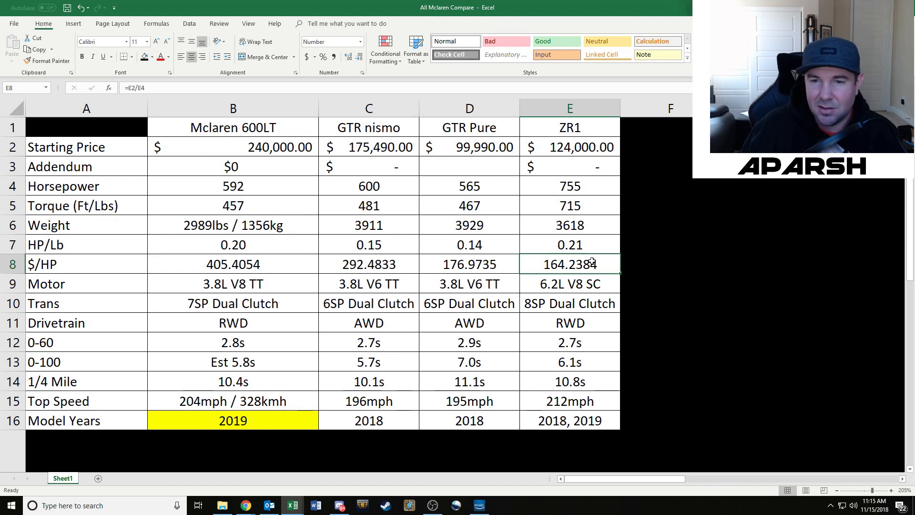
Examine the $/HP figures of the 488 GTB and 488 Pista beyond the blank columns
key("ctrl+Right")
key("Left")
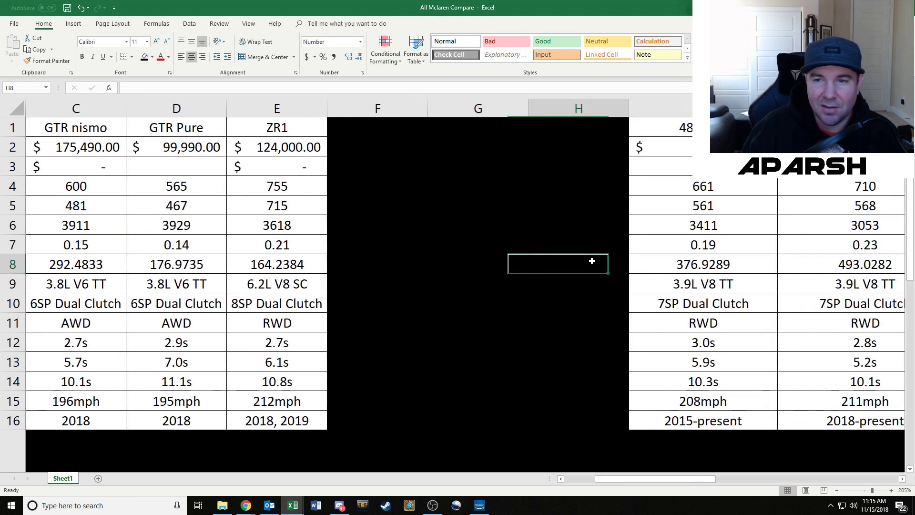
key("Right")
key("Right")
key("Left")
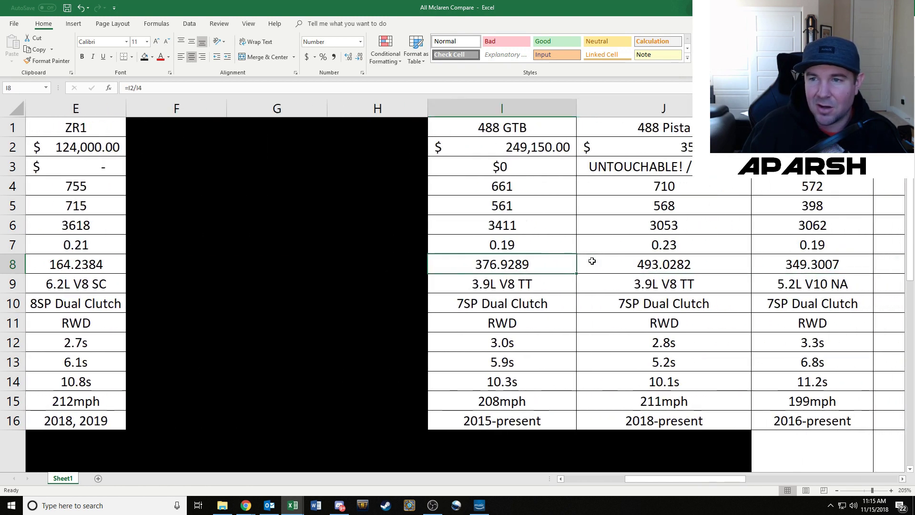
key("Right")
key("Left")
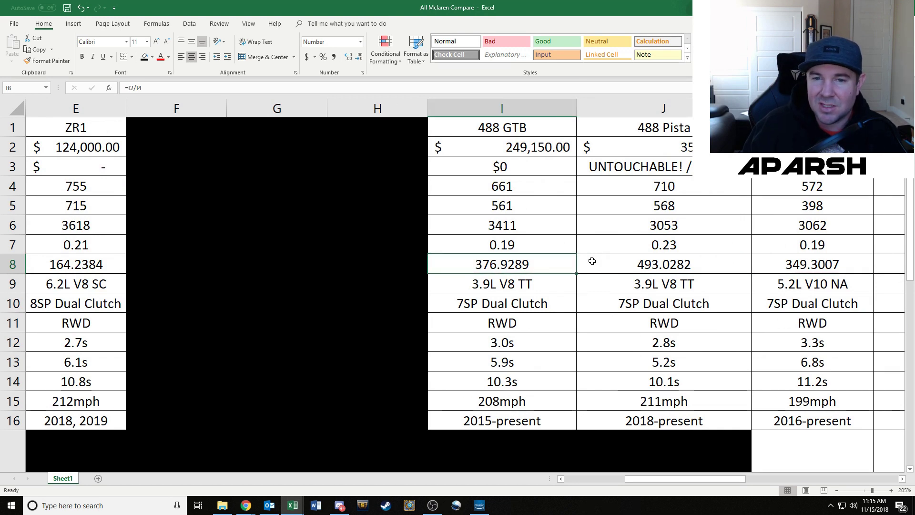
key("Right")
key("Right")
key("Right")
key("Left")
key("Left")
key("Left")
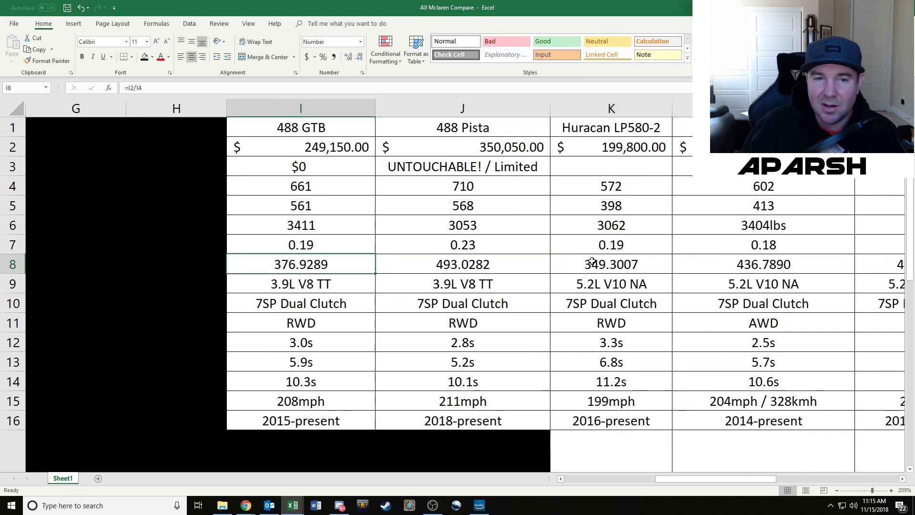
key("Right")
key("Left")
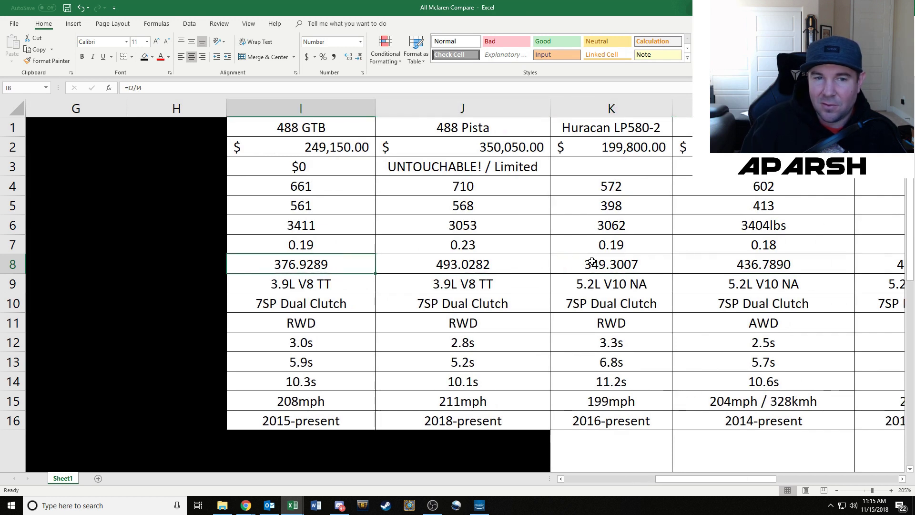
Compare the $/HP figures of the Huracan LP580-2, LP610-4 and Performante
key("Right")
key("Right")
key("Right")
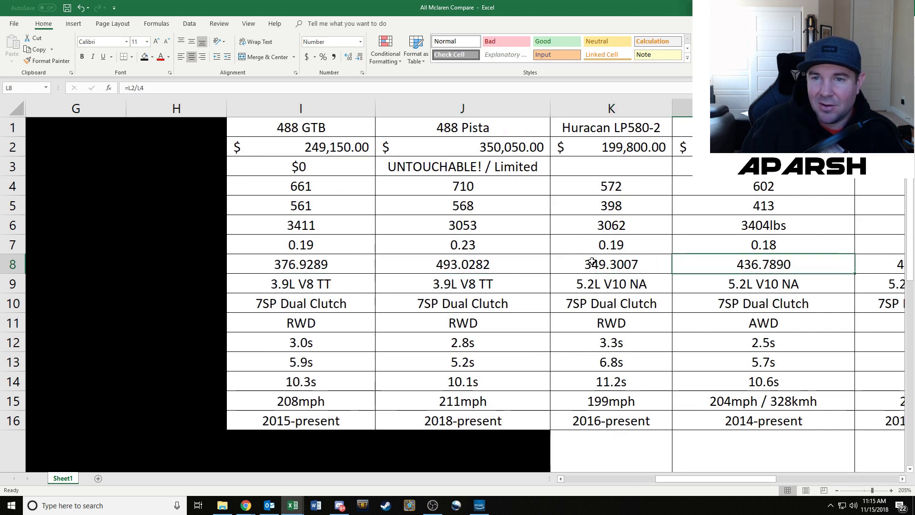
key("Left")
key("Right")
key("Right")
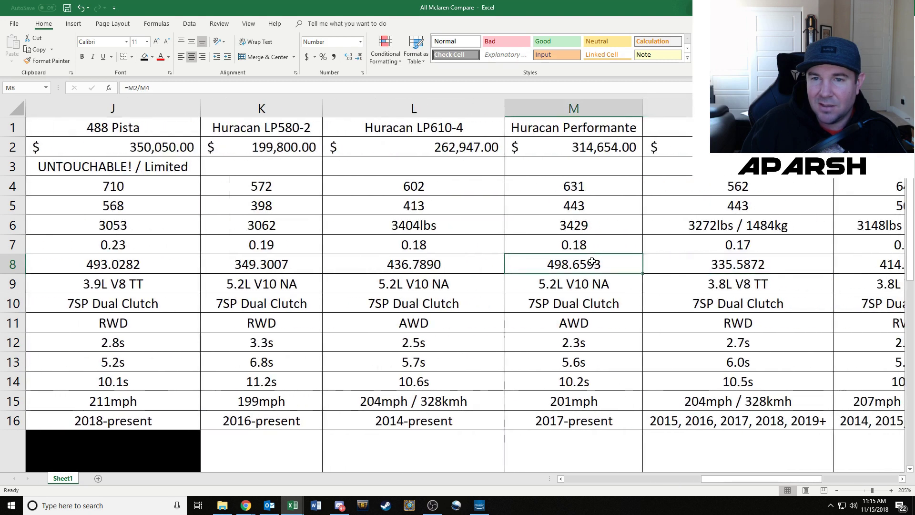
Examine the $/HP figures of the Mclaren 570S, 650S, 675LT and 720S
key("Right")
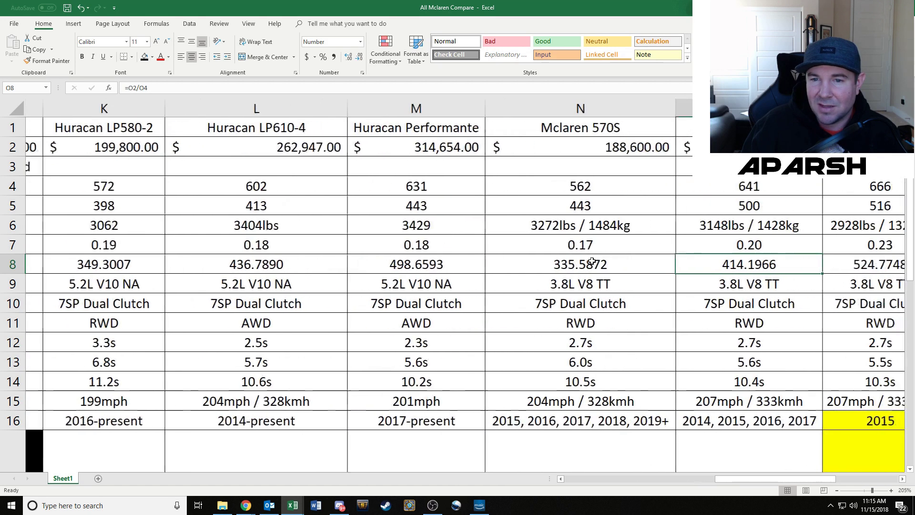
key("Right")
key("Left")
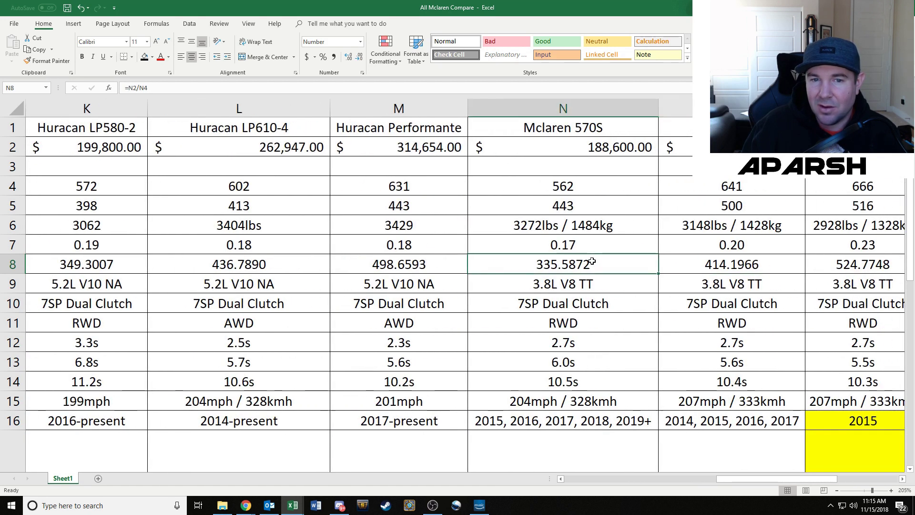
key("Right")
key("Left")
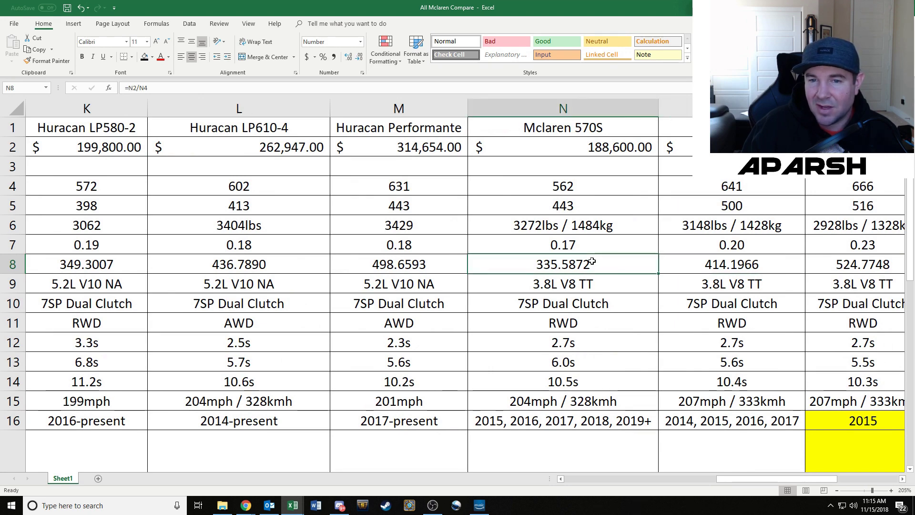
key("Right")
key("Right")
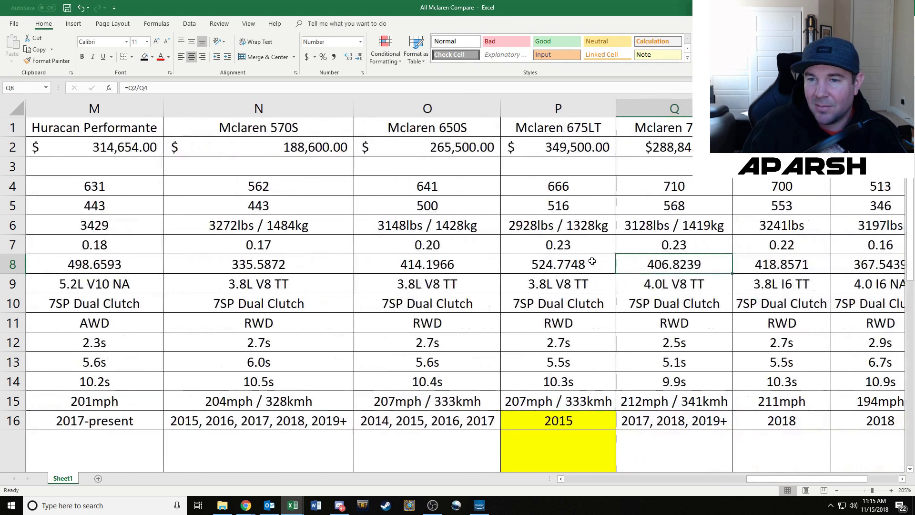
Check the $/HP figures of the Porsche GT2 RS and the car in column S
key("Right")
key("Right")
key("Right")
key("Left")
key("Right")
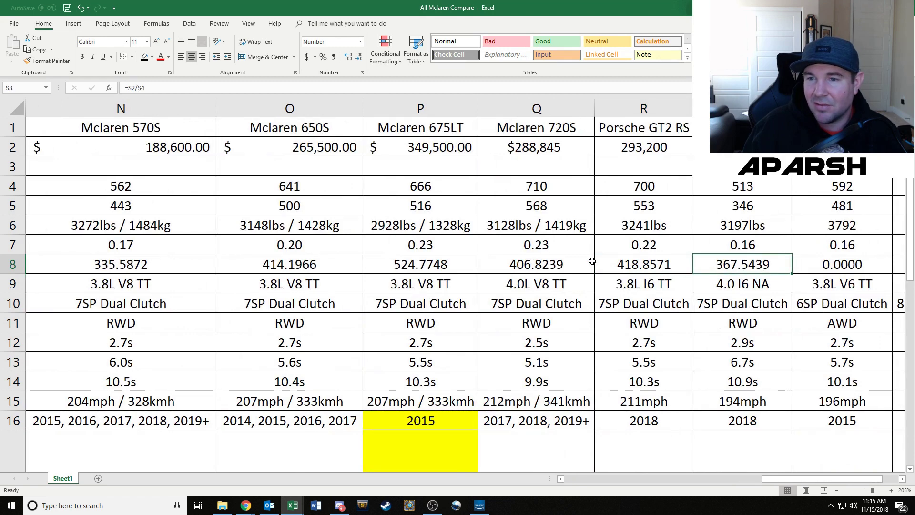
Return along the $/HP row to the first four cars and select the ZR1's figure
key("Left")
key("Left")
key("Left")
key("Left")
key("Left")
key("Left")
key("Left")
key("Left")
key("Left")
key("Left")
key("Left")
key("Left")
key("Left")
key("Left")
key("Left")
key("Left")
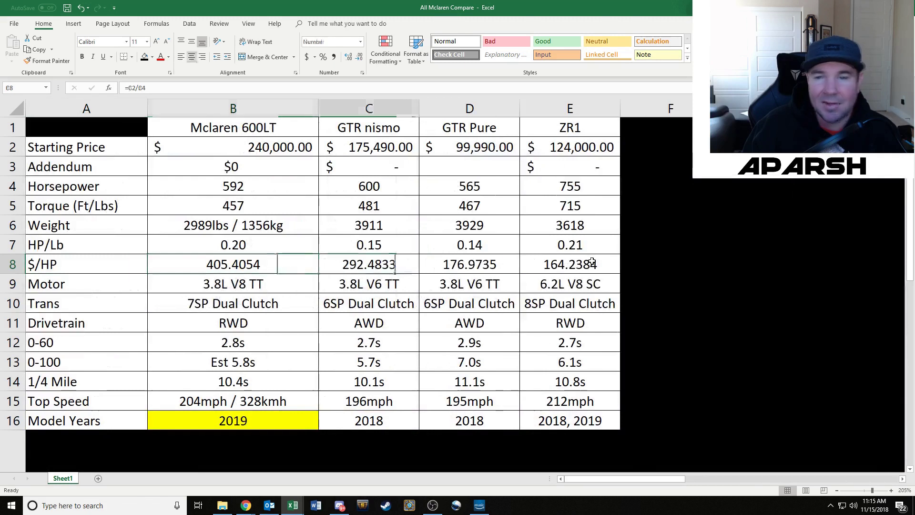
left_click(592, 262)
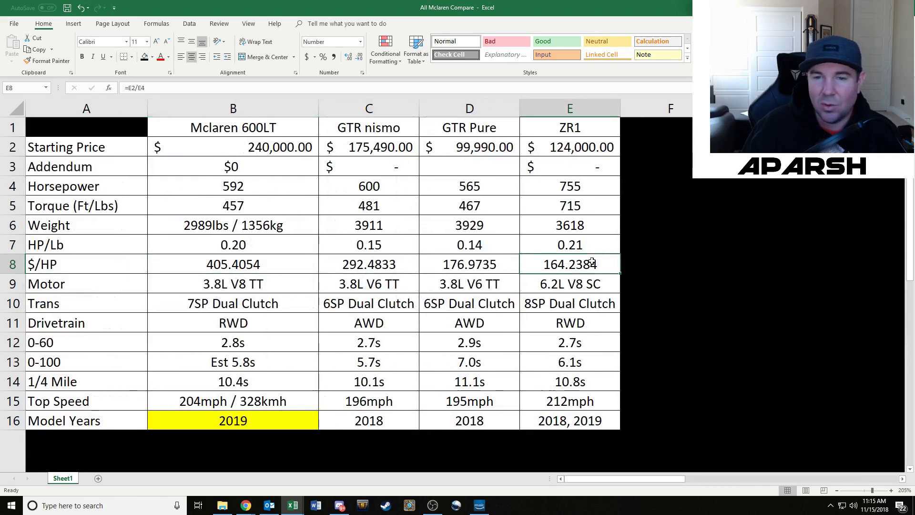
Compare the $/HP figures of the GTR Pure and the ZR1
left_click(495, 264)
left_click_drag(494, 265, 544, 264)
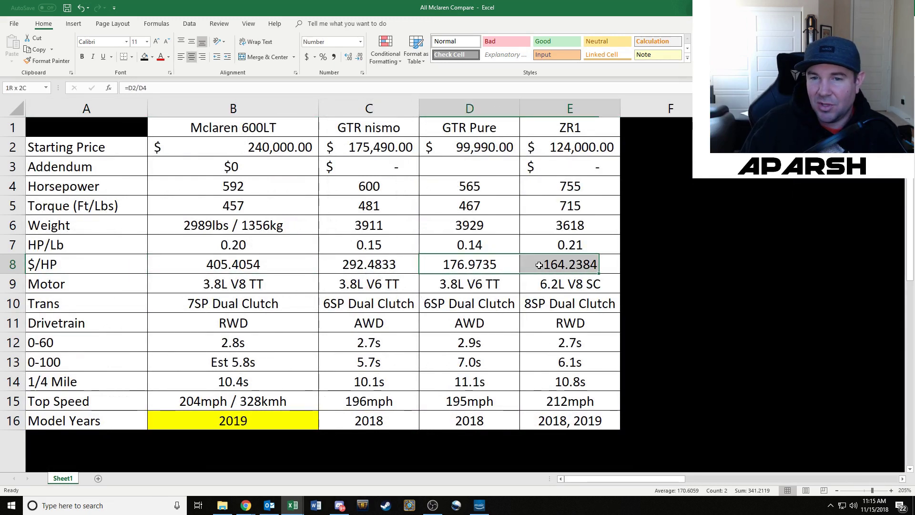
left_click(477, 264)
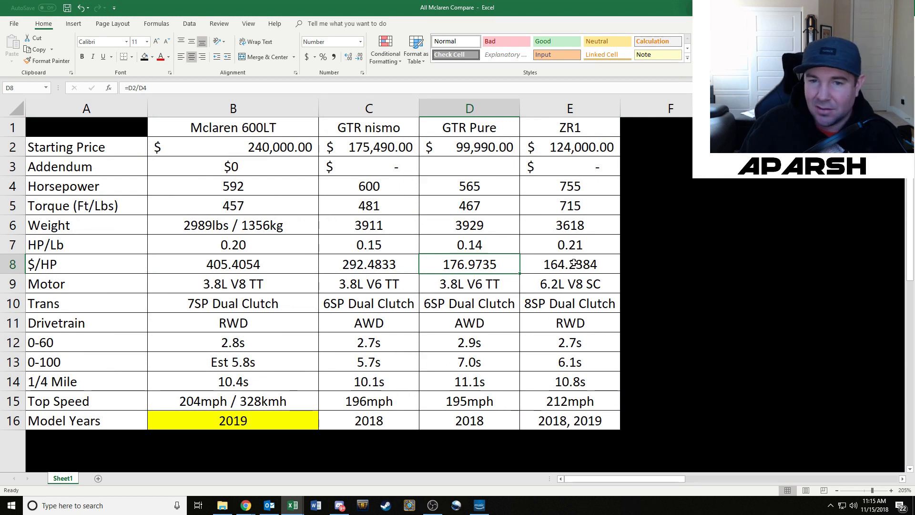
left_click_drag(565, 266, 485, 263)
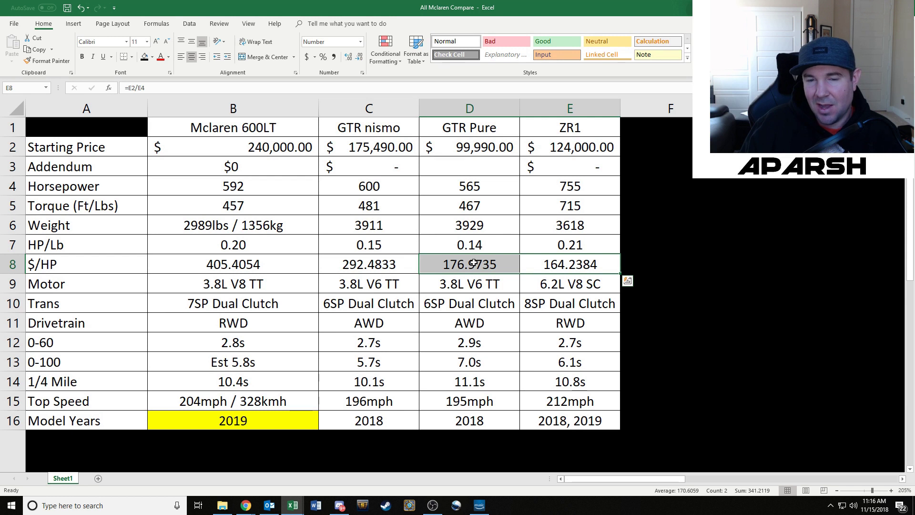
left_click_drag(531, 261, 503, 261)
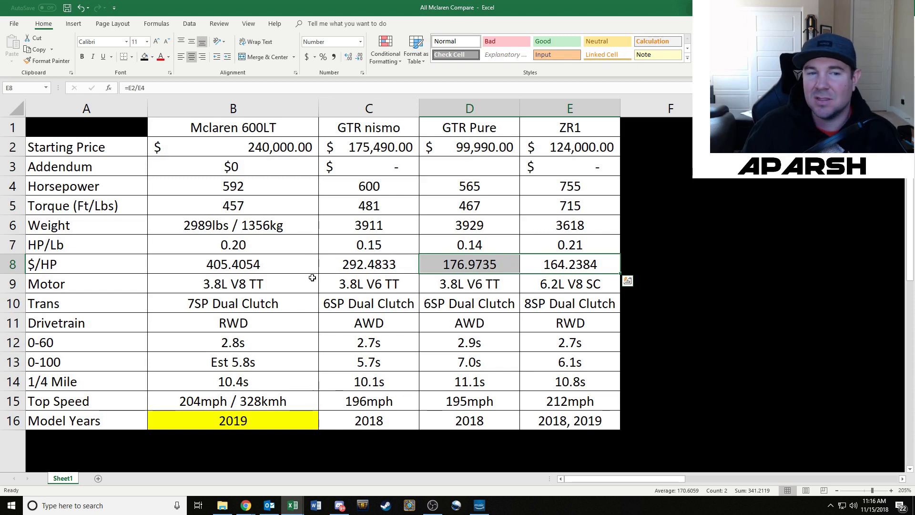
Compare the Mclaren 600LT's $/HP with the GTR nismo and GTR Pure, and check the GTR nismo's starting price
left_click(254, 270)
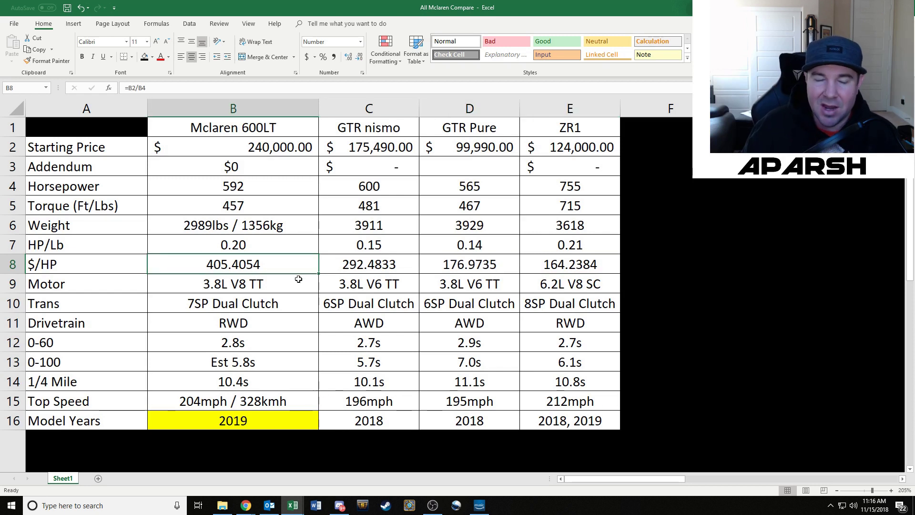
left_click(370, 264)
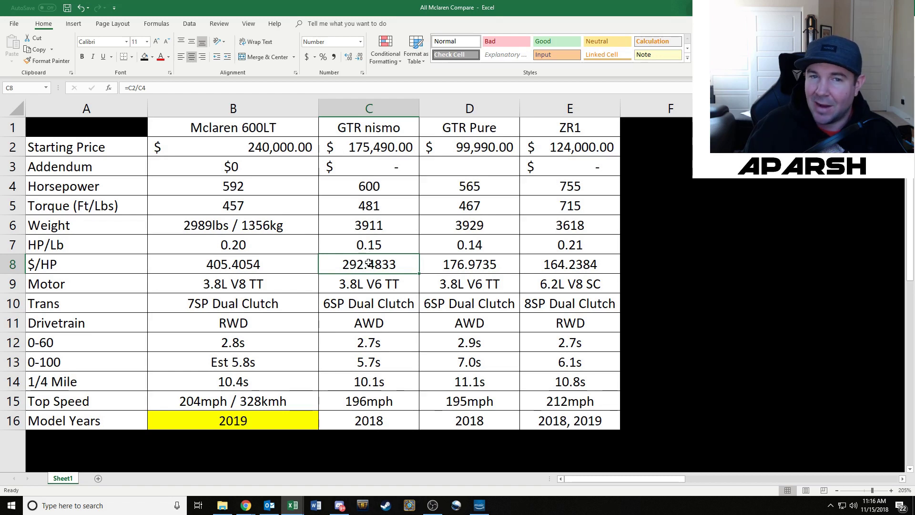
left_click(473, 263)
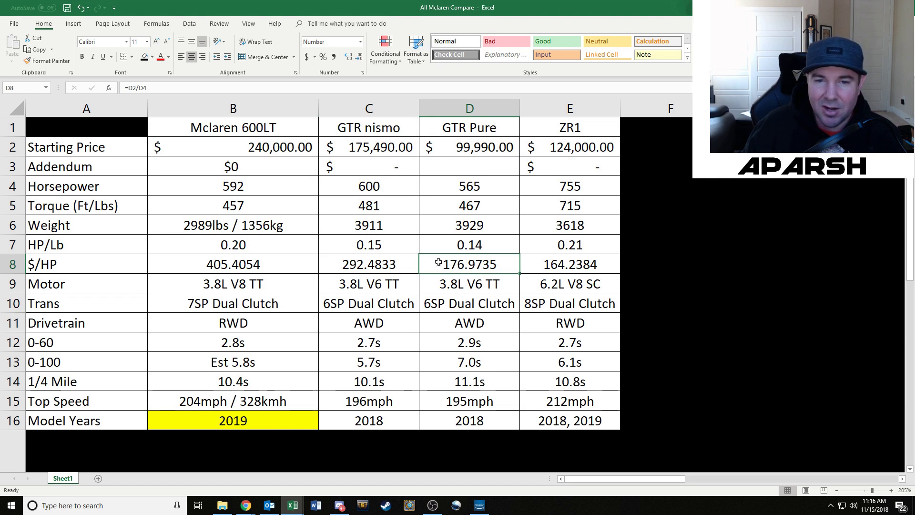
left_click(381, 266)
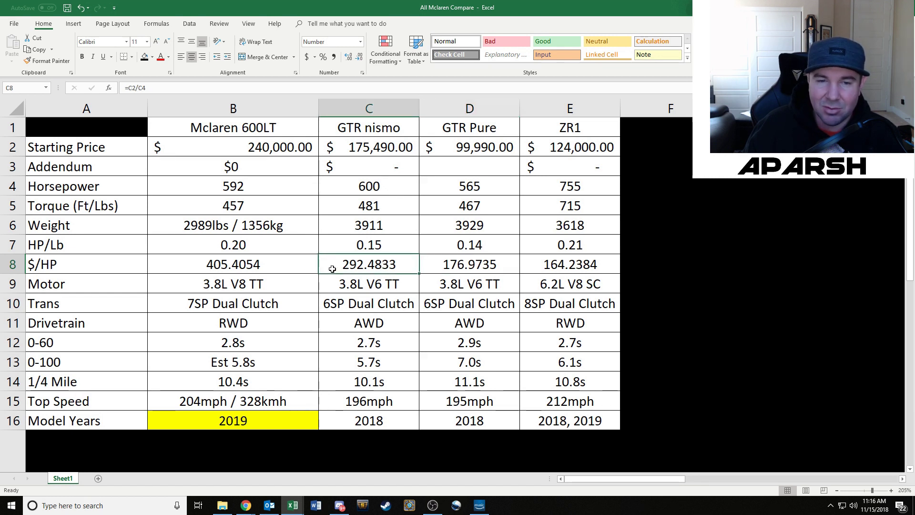
left_click(296, 267)
left_click(402, 261)
left_click(468, 262)
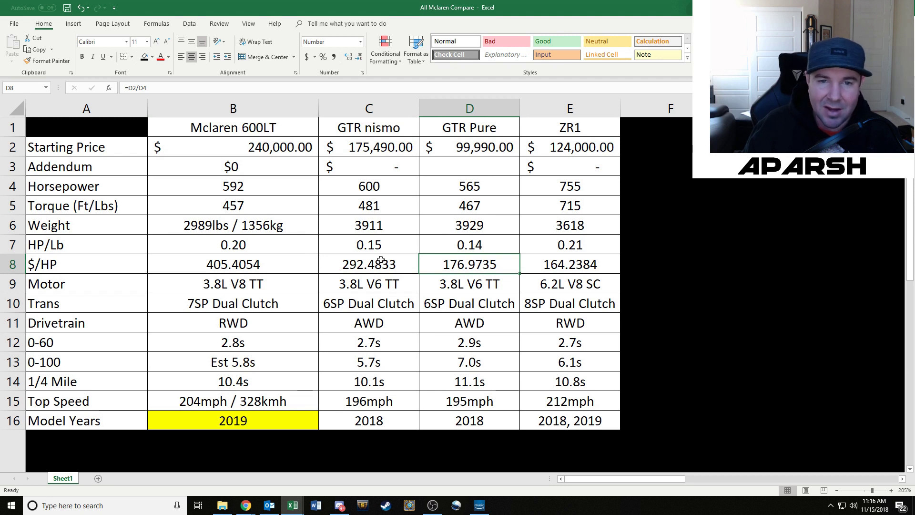
left_click(376, 147)
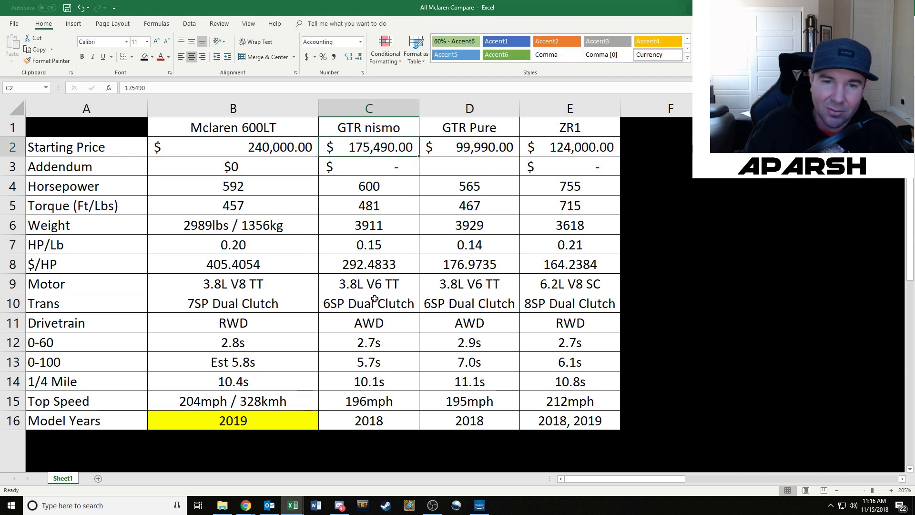
Compare the motors of the Mclaren 600LT, GTR nismo, GTR Pure and ZR1
left_click(357, 284)
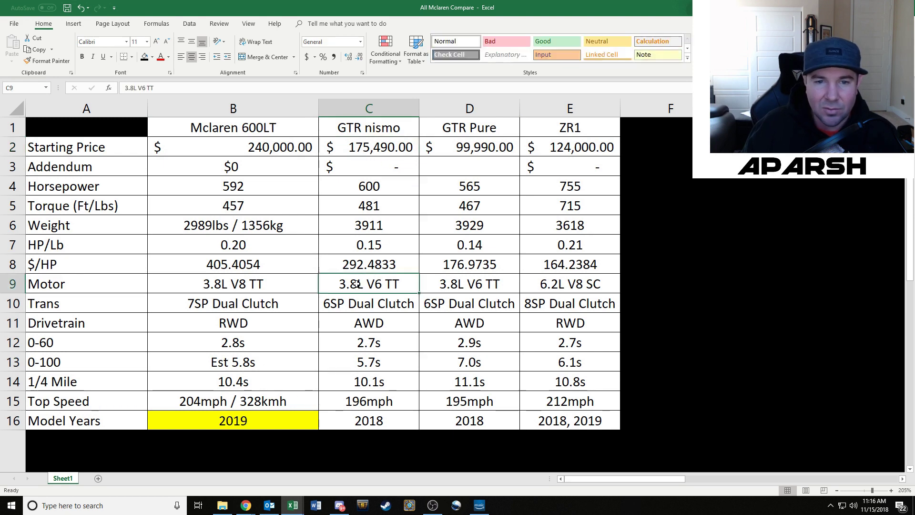
scroll(260, 290, "down", 2)
scroll(282, 284, "up", 1)
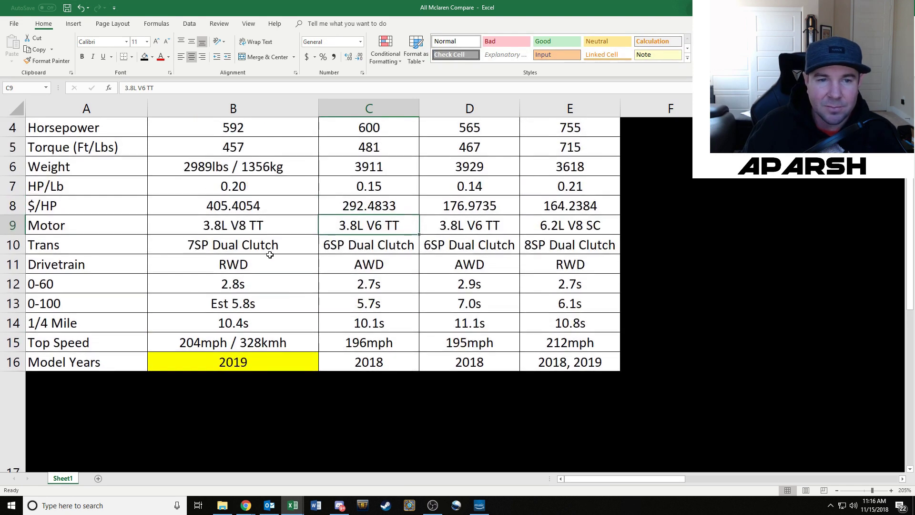
scroll(270, 255, "up", 1)
left_click(230, 285)
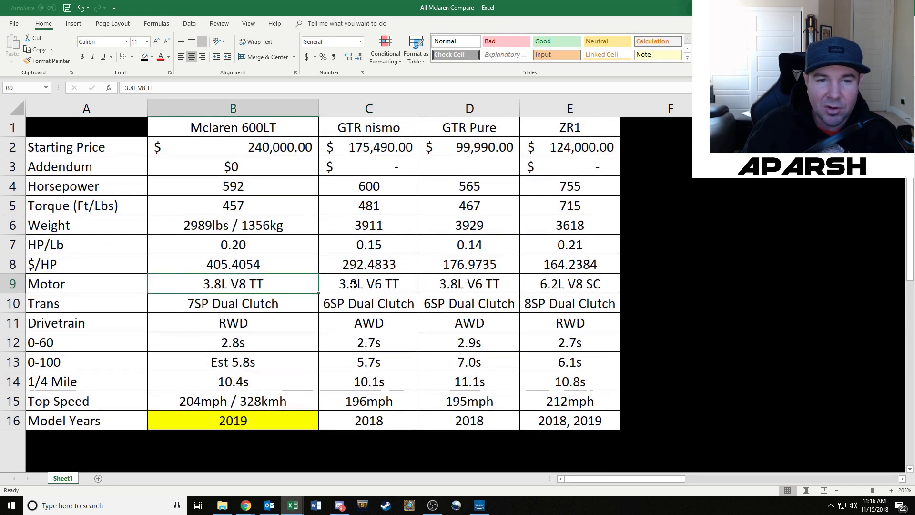
left_click(572, 292)
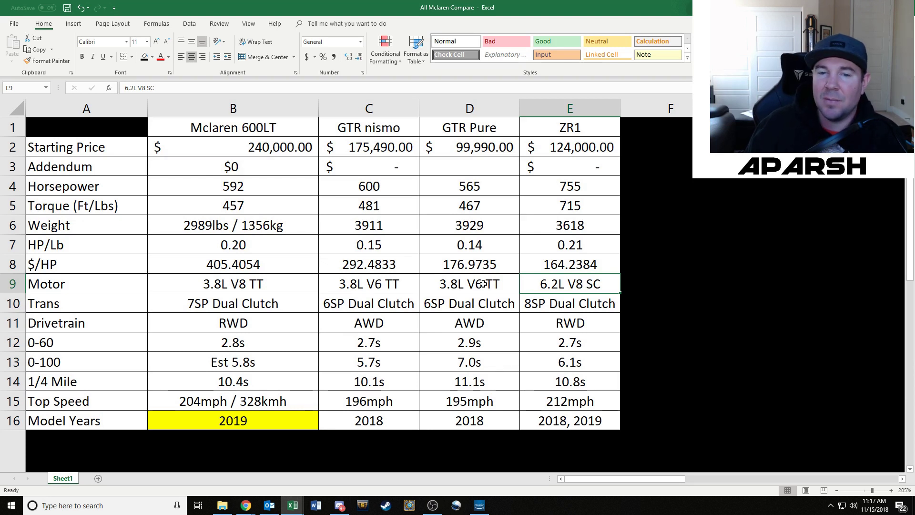
left_click_drag(472, 284, 406, 284)
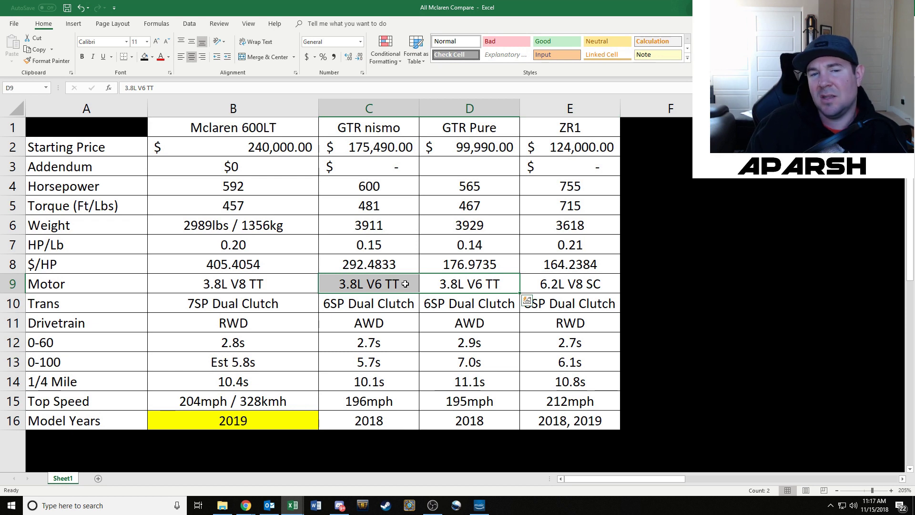
Examine the Motor row from the ZR1 across the 488 models to the Huracan Performante
key("shift+Right")
key("Right")
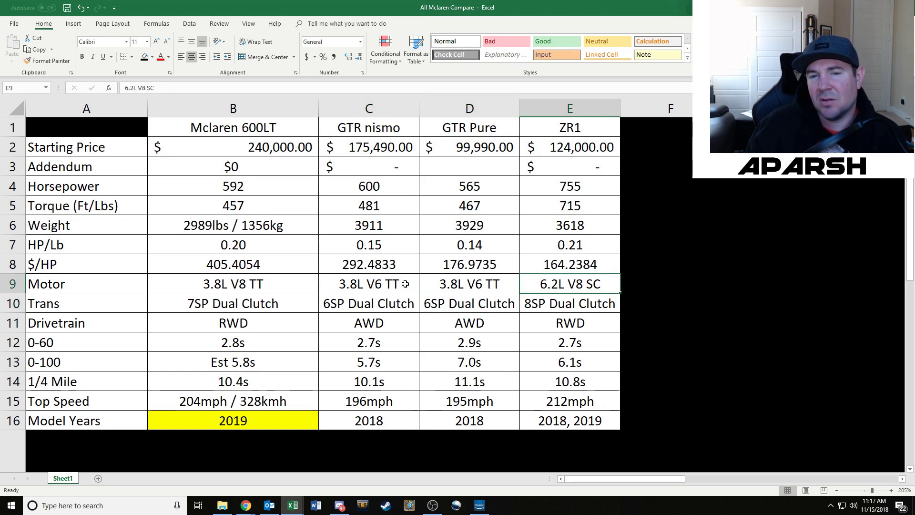
key("Right")
key("Right")
key("Right")
key("Right")
key("Right")
key("Right")
key("Right")
key("Right")
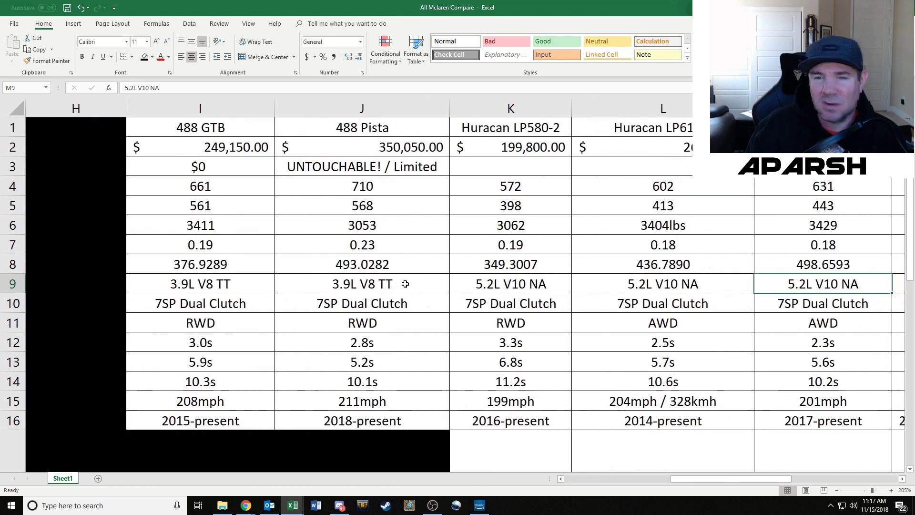
Check the motors of the Mclaren 570S through 720S, the Porsche GT2 RS and the car in column S
key("Right")
key("Right")
key("Right")
key("Right")
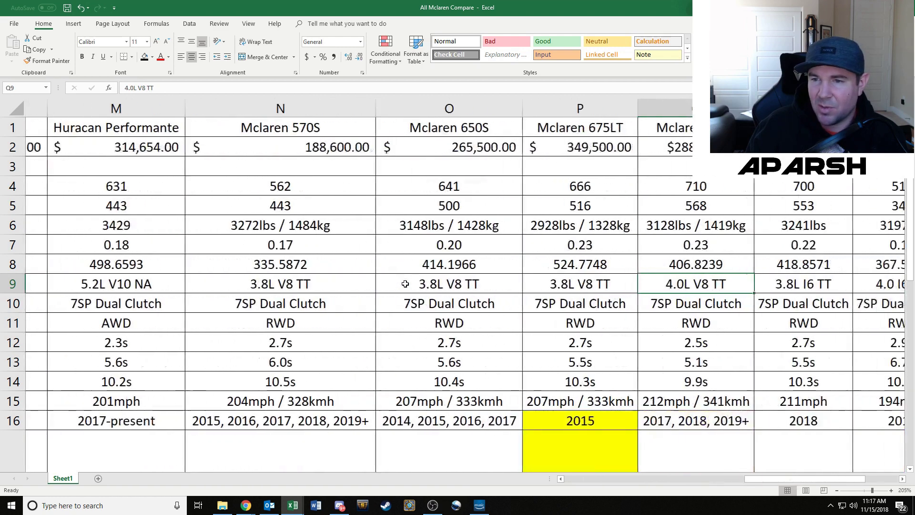
key("Right")
key("Right")
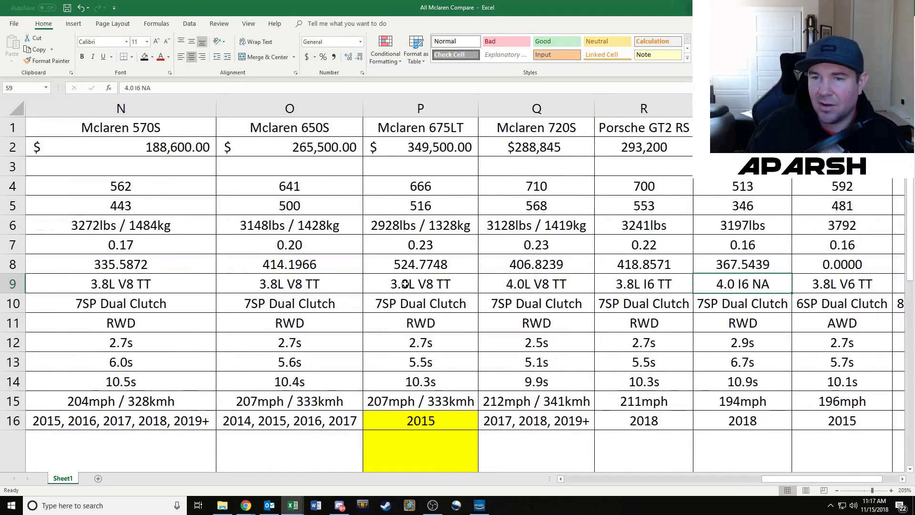
Return to the Mclaren 600LT's motor and move along the Motor row to the ZR1
key("Left")
key("ctrl+Left")
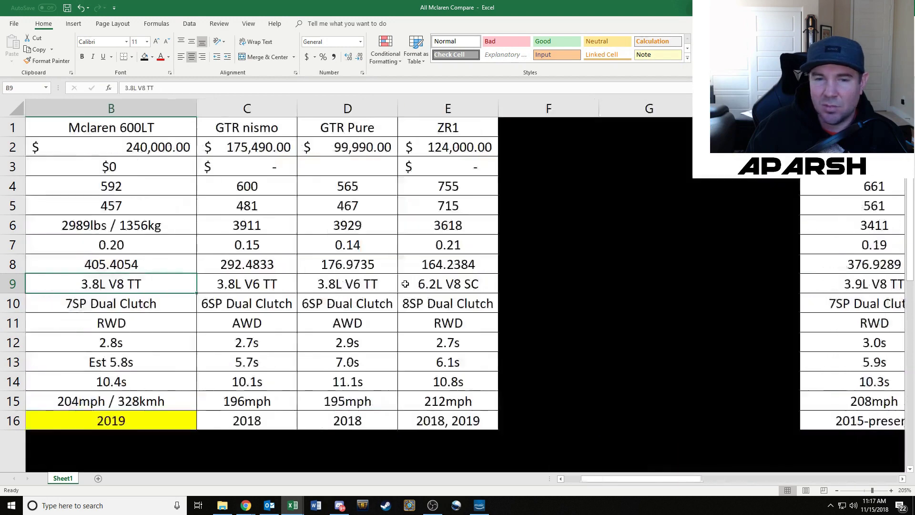
key("Right")
key("Right")
key("Right")
key("Right")
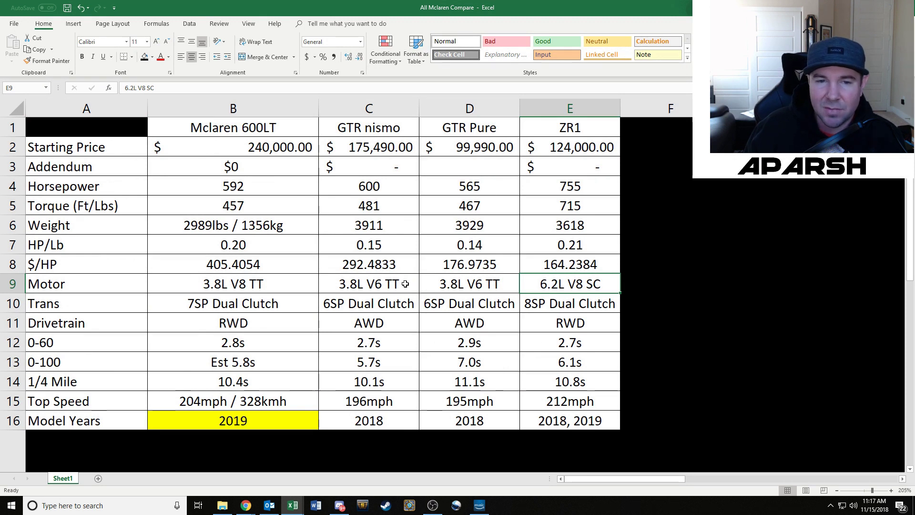
Review the Motor row once more across the Mclaren 600LT, GTR nismo, GTR Pure and ZR1, ending on the 600LT
key("Left")
key("Left")
key("Left")
key("Left")
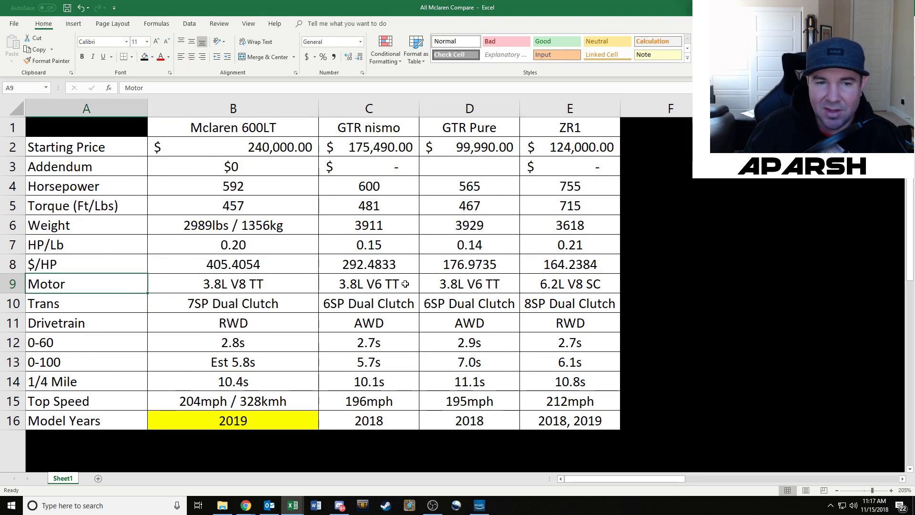
key("Right")
key("Right")
key("Right")
key("Right")
key("Left")
key("Left")
key("Left")
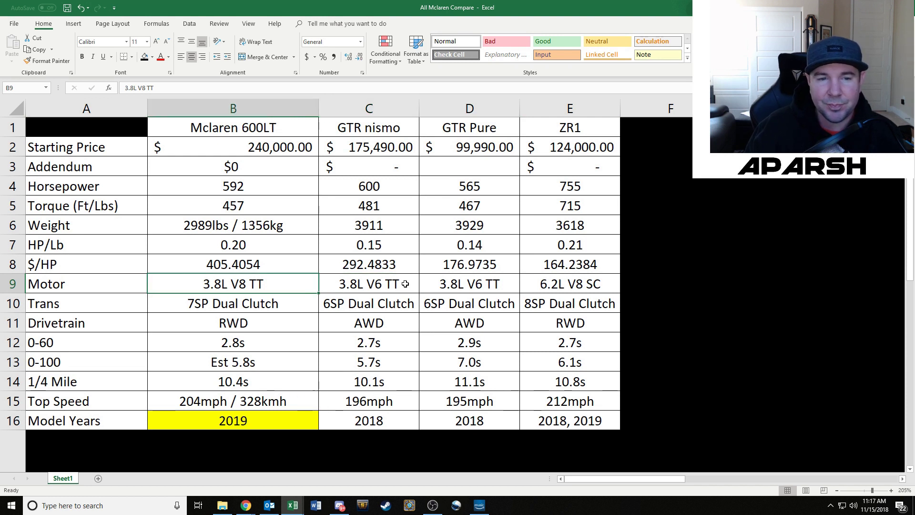
Compare the transmissions of the Mclaren 600LT, GTR nismo, GTR Pure and ZR1
key("Down")
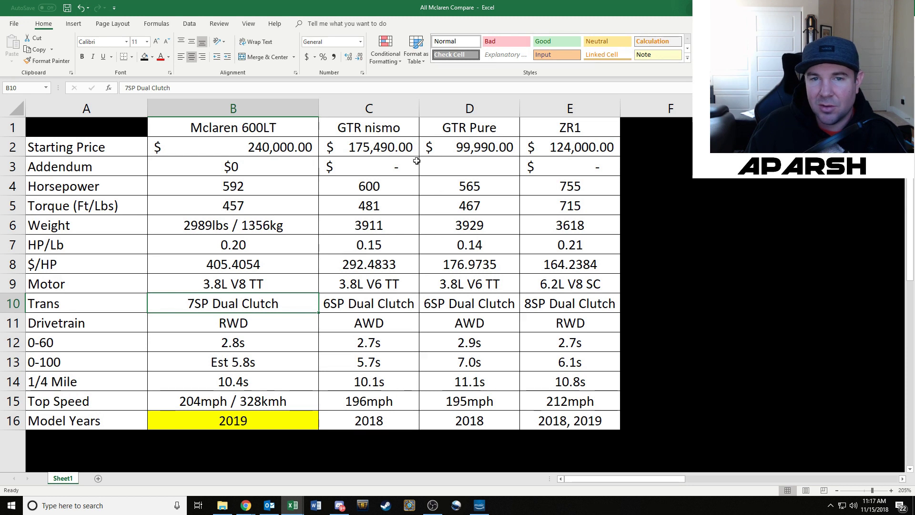
left_click_drag(399, 300, 463, 303)
type("6SP Dual Clutch\t6SP Dual Clutch")
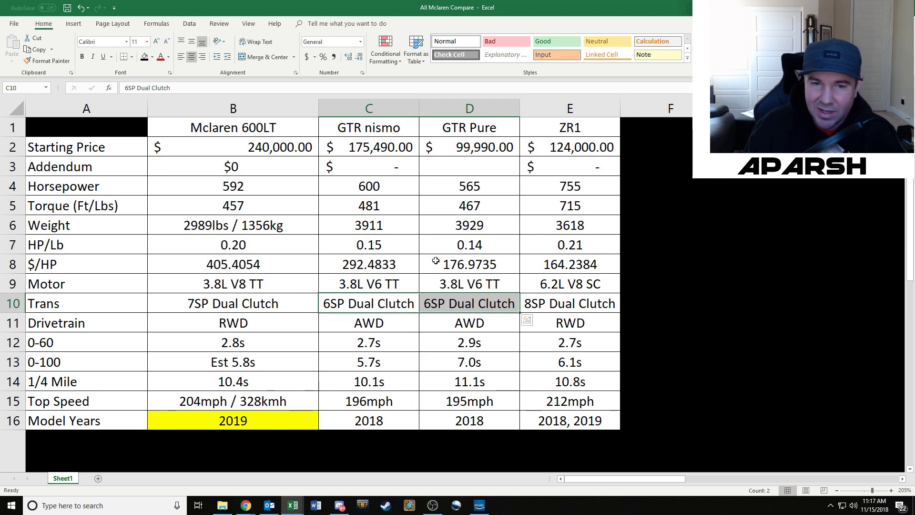
left_click(409, 284)
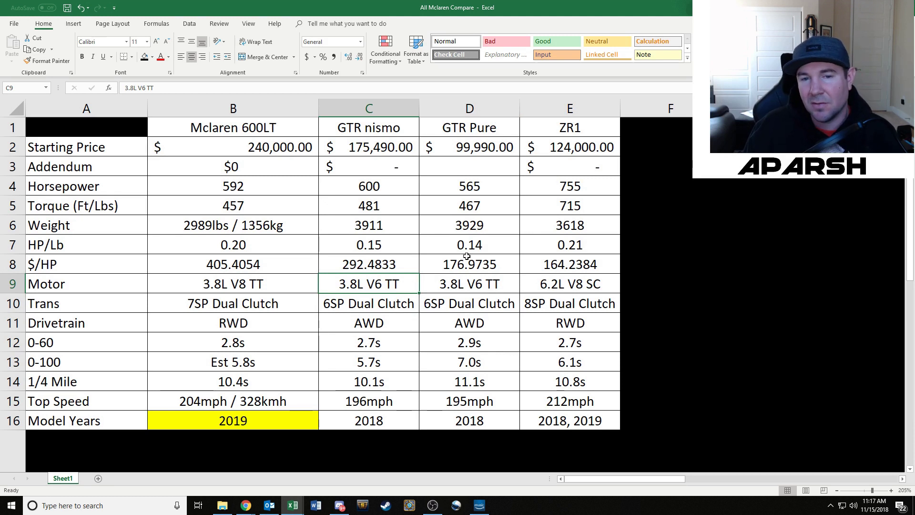
left_click_drag(410, 304, 456, 306)
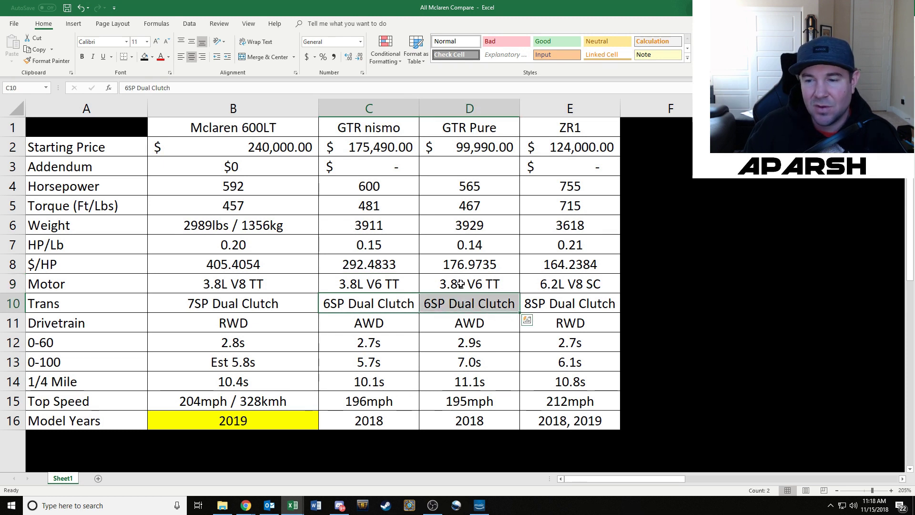
left_click(393, 302)
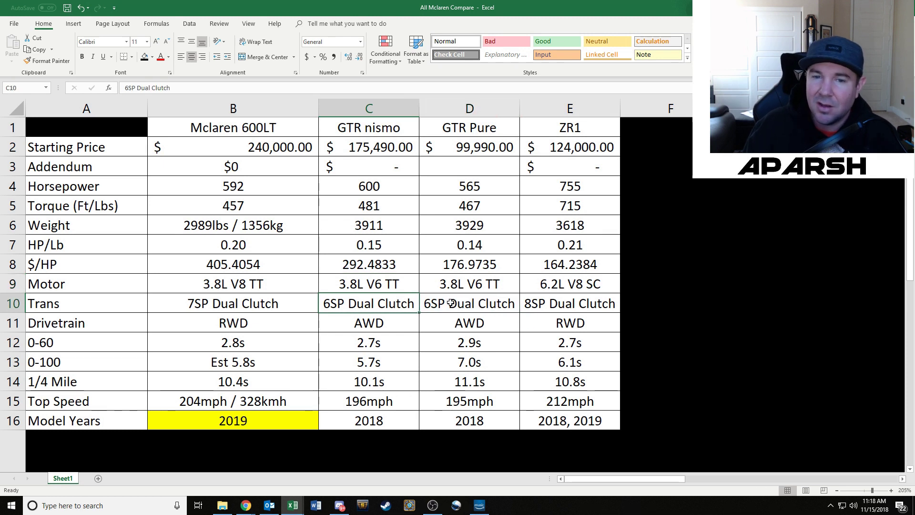
left_click_drag(459, 301, 381, 302)
left_click(385, 303)
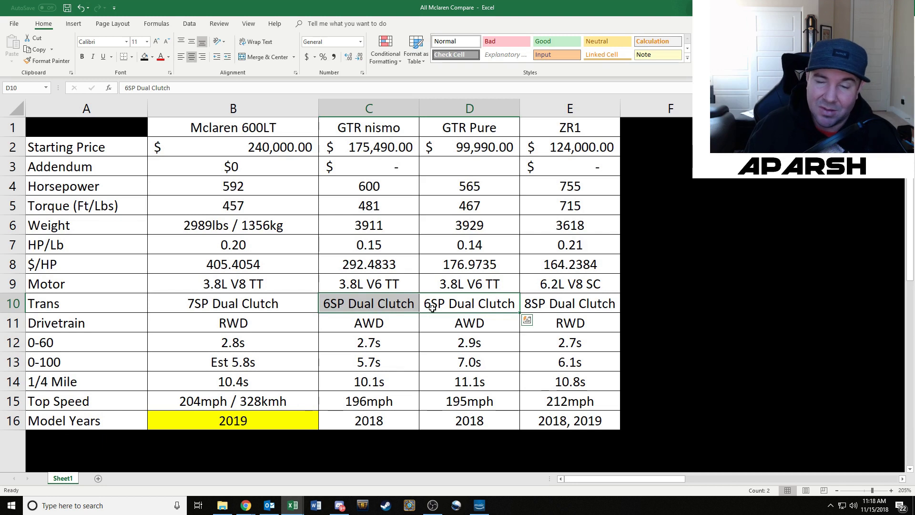
left_click(473, 308)
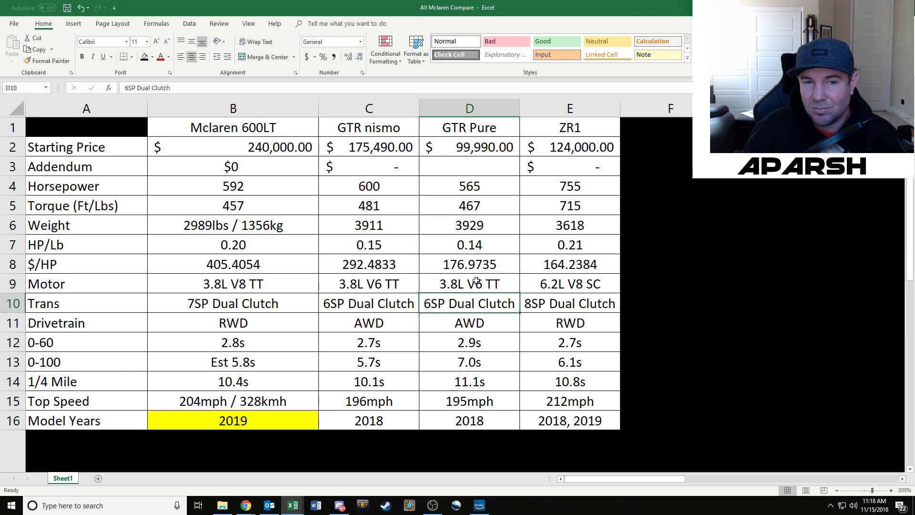
left_click(550, 302)
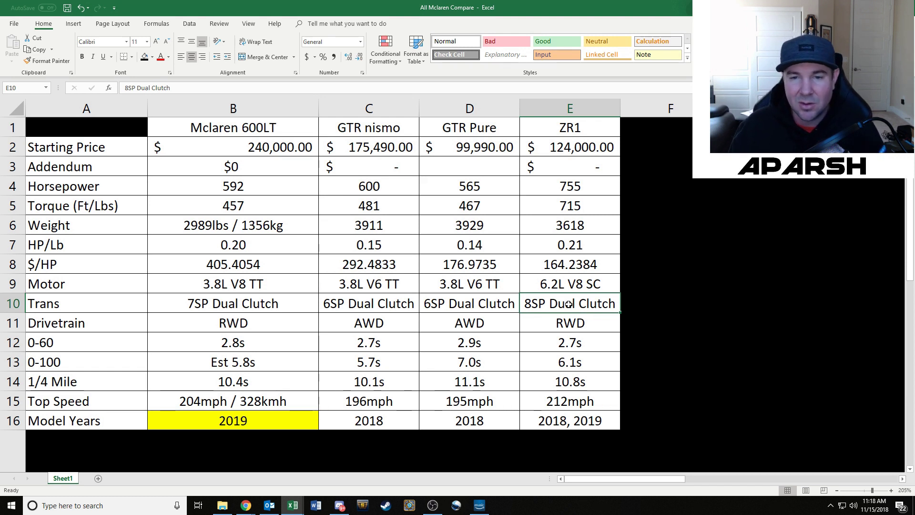
Check the ZR1's drivetrain against the other three cars
left_click(534, 325)
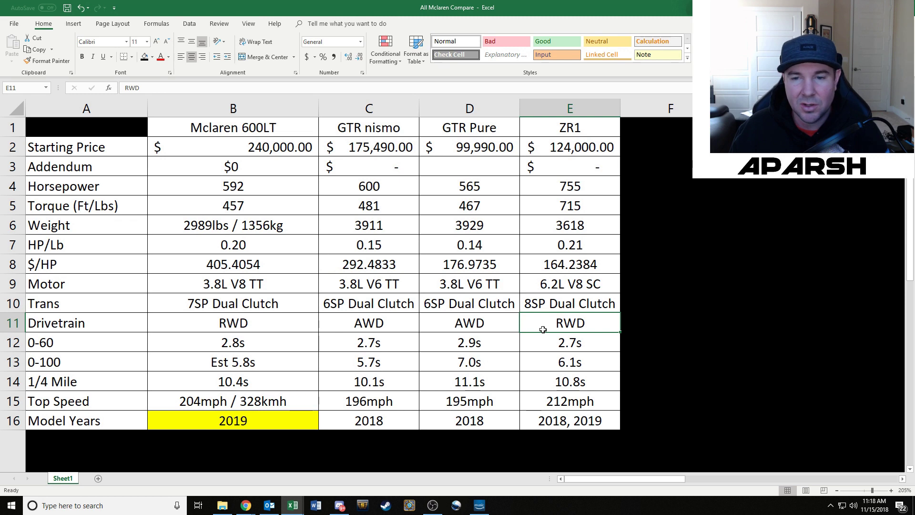
scroll(251, 357, "down", 1)
scroll(259, 363, "up", 1)
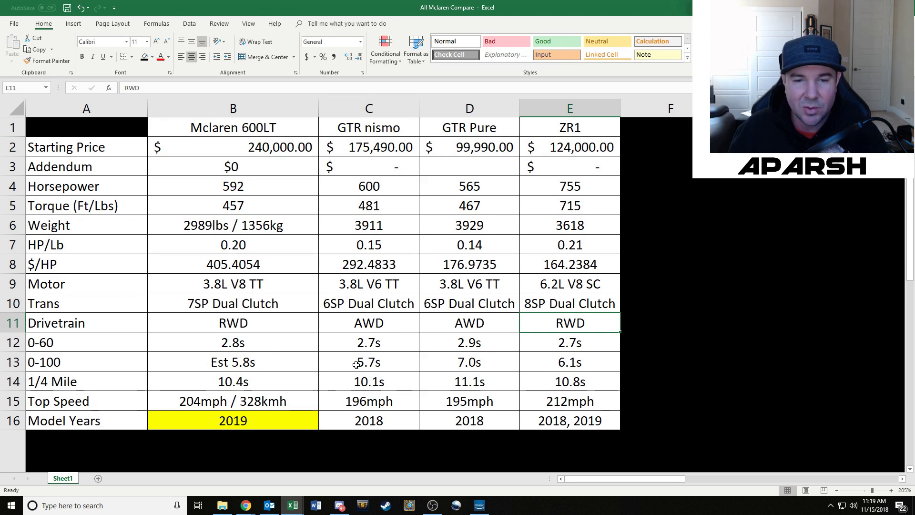
Compare the 0-100 times of the GTR nismo and GTR Pure, dismissing the e-mail notification that covers the sheet
left_click_drag(482, 363, 405, 361)
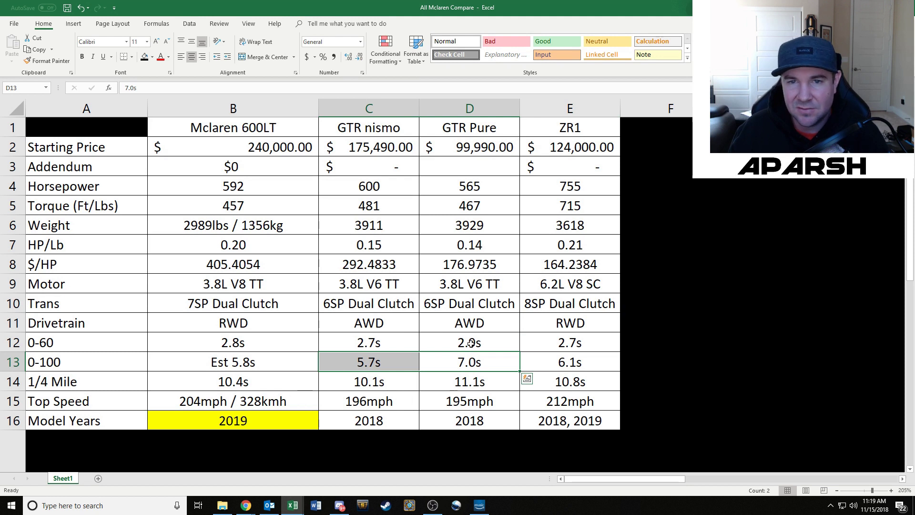
left_click(466, 368)
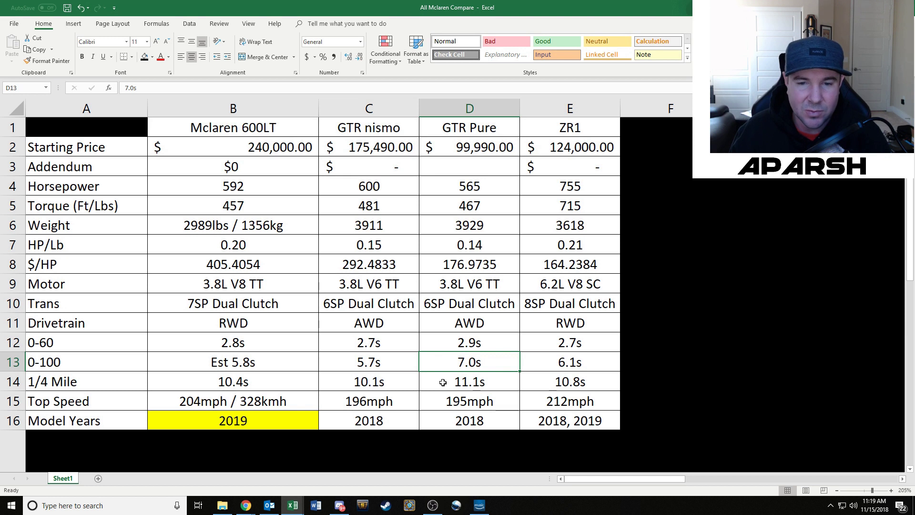
left_click_drag(389, 364, 450, 365)
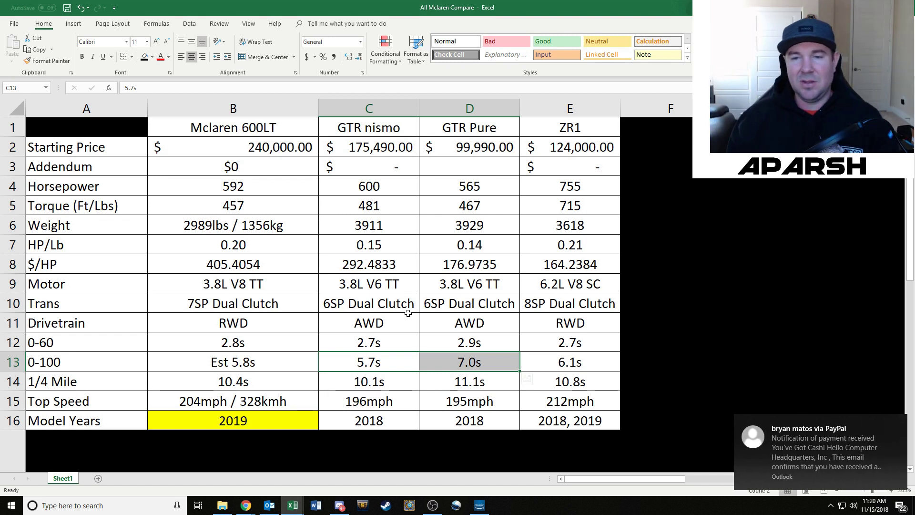
left_click(901, 422)
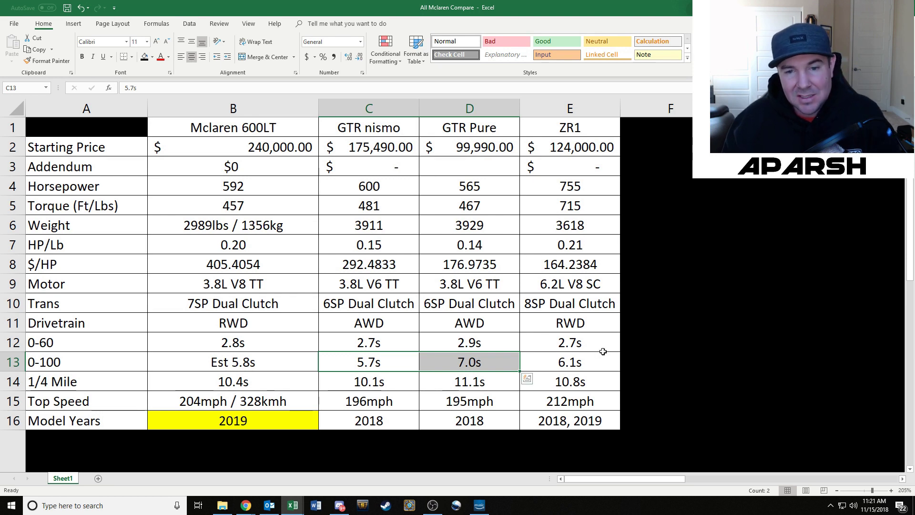
left_click(493, 358)
left_click_drag(415, 359, 449, 366)
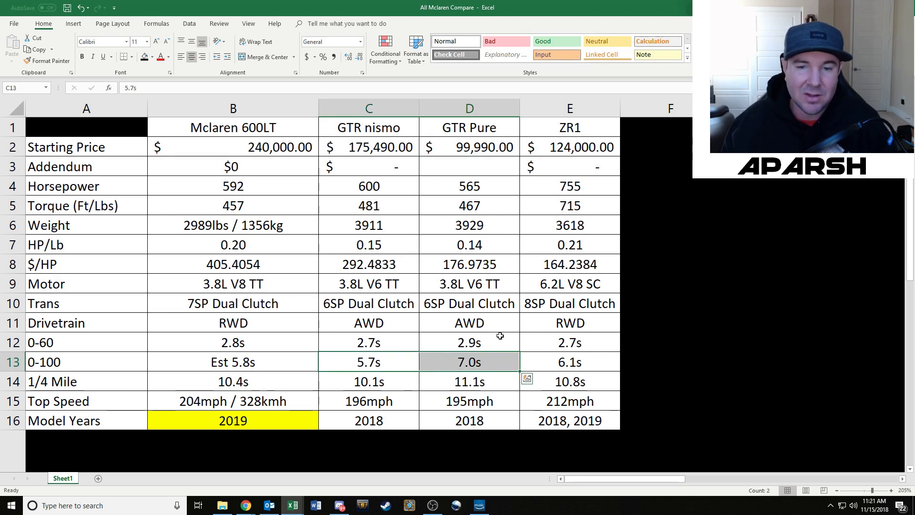
scroll(500, 336, "down", 1)
scroll(438, 362, "up", 1)
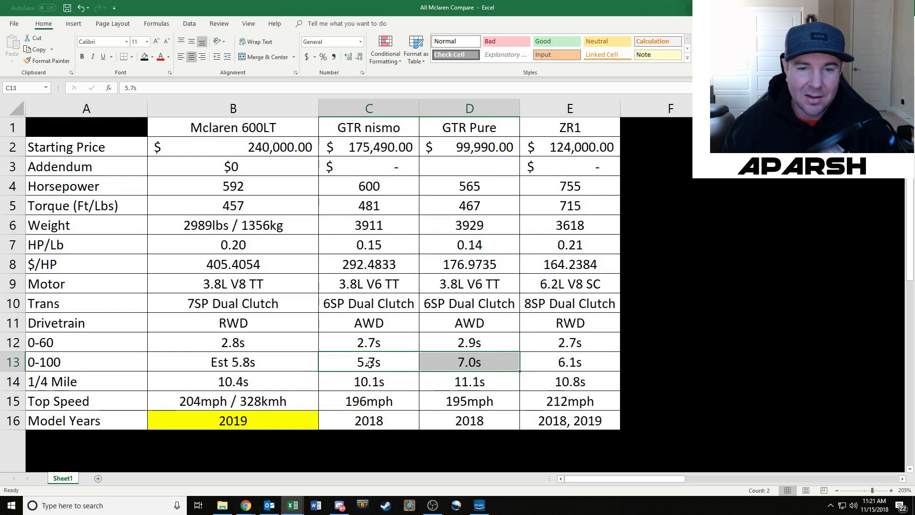
Examine the GTR nismo's 0-100 and 1/4 Mile times against those of the GTR Pure
left_click_drag(460, 381, 393, 364)
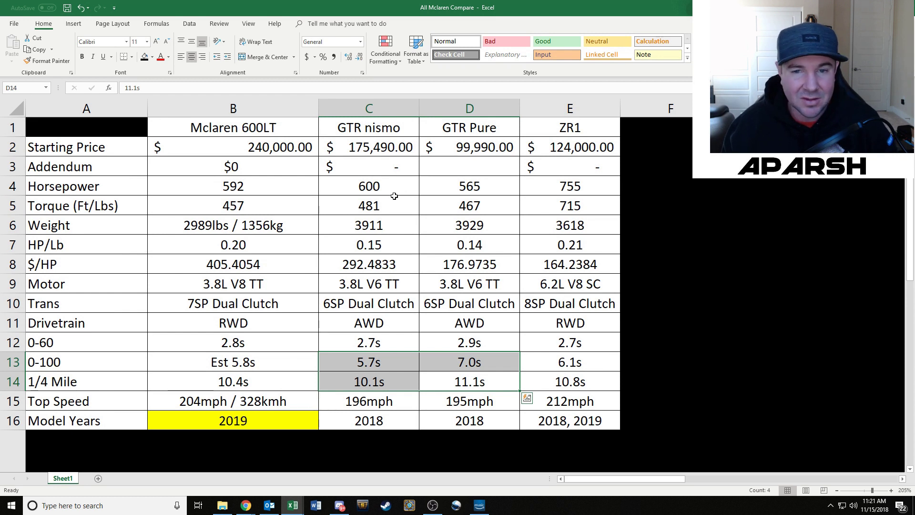
left_click(390, 368)
left_click(470, 360)
left_click_drag(395, 381, 404, 360)
left_click(387, 378)
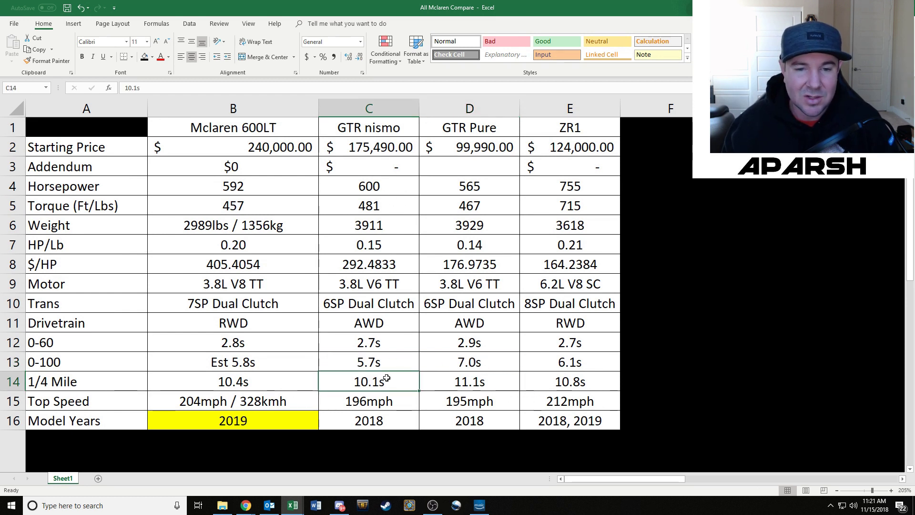
left_click(384, 361)
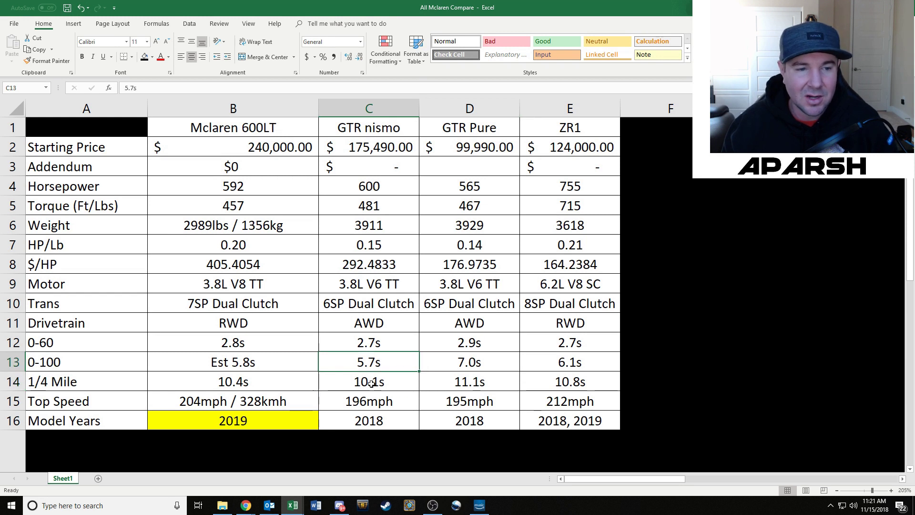
left_click(376, 381)
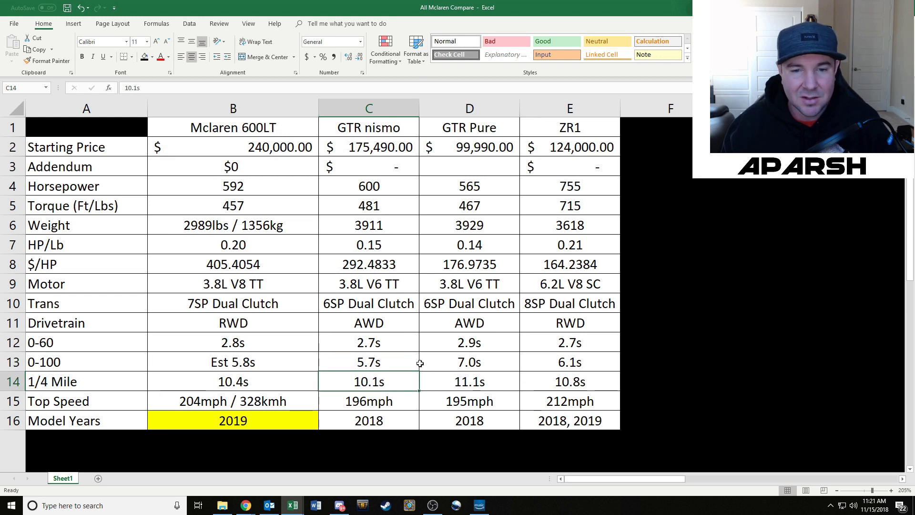
Compare the 0-60 times of the GTR nismo, GTR Pure and Mclaren 600LT
left_click_drag(387, 347, 419, 352)
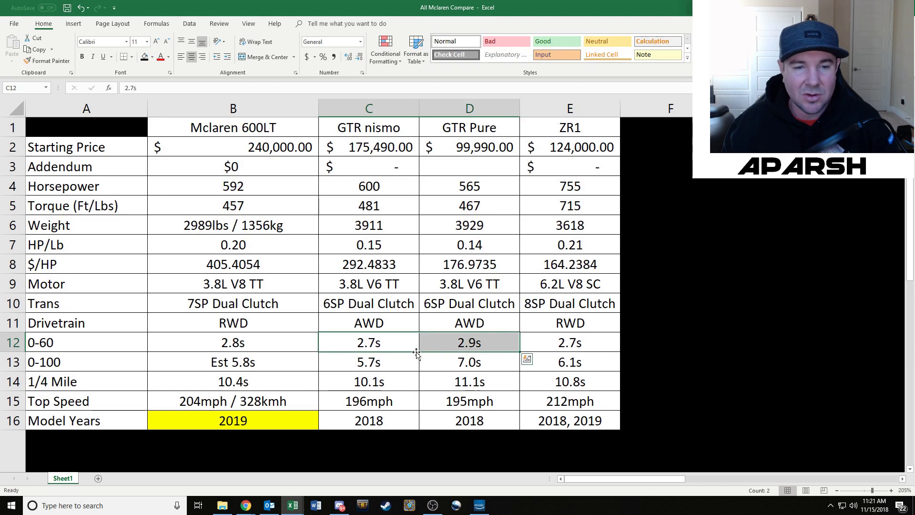
left_click(308, 355)
key("Up")
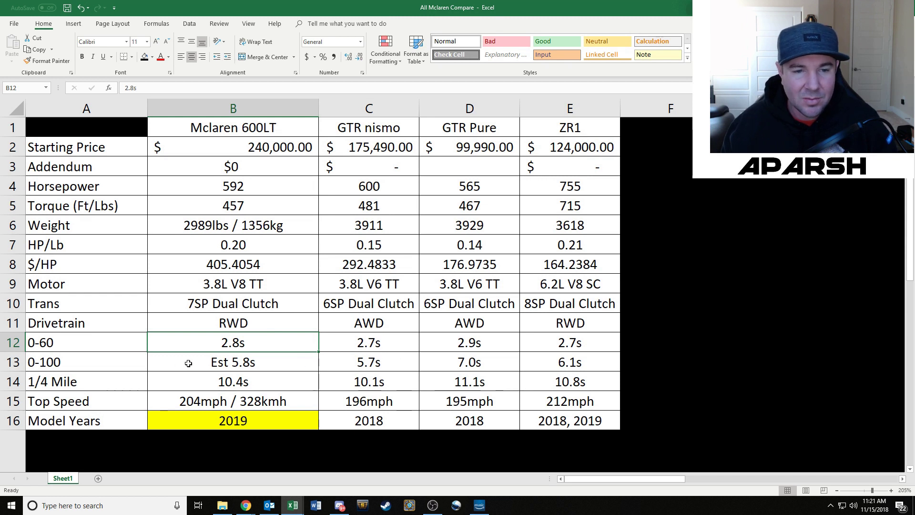
Compare the 0-100 times of the ZR1, Mclaren 600LT and GTR nismo, plus the 1/4 Mile times of the 600LT and nismo
left_click(527, 363)
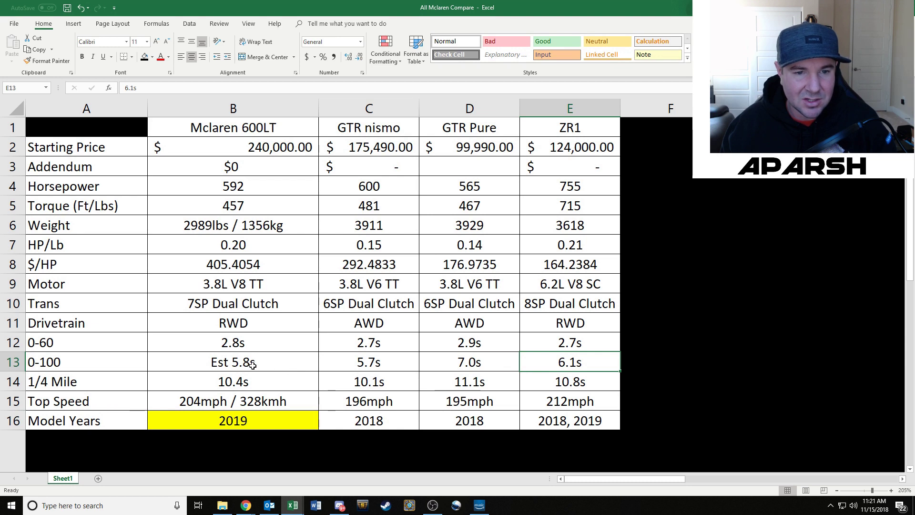
left_click(312, 366)
left_click(386, 367)
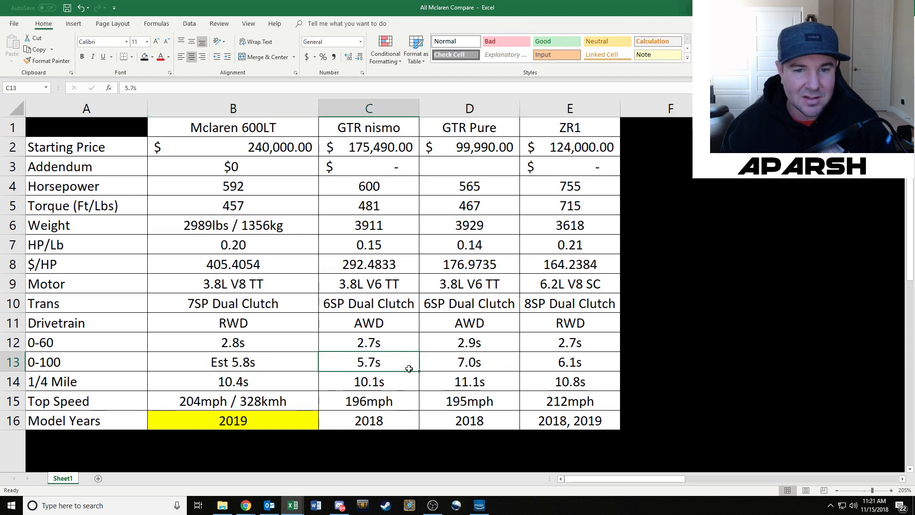
scroll(443, 369, "down", 1)
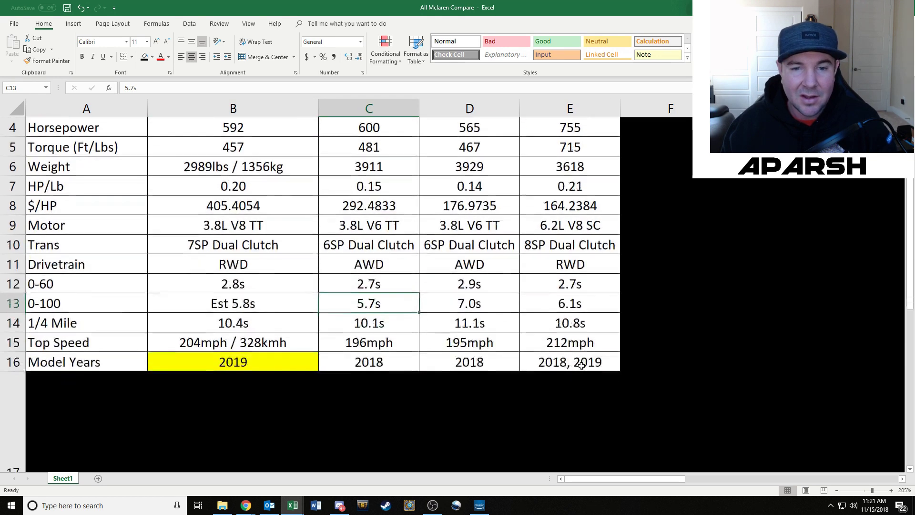
scroll(435, 373, "up", 1)
left_click(269, 381)
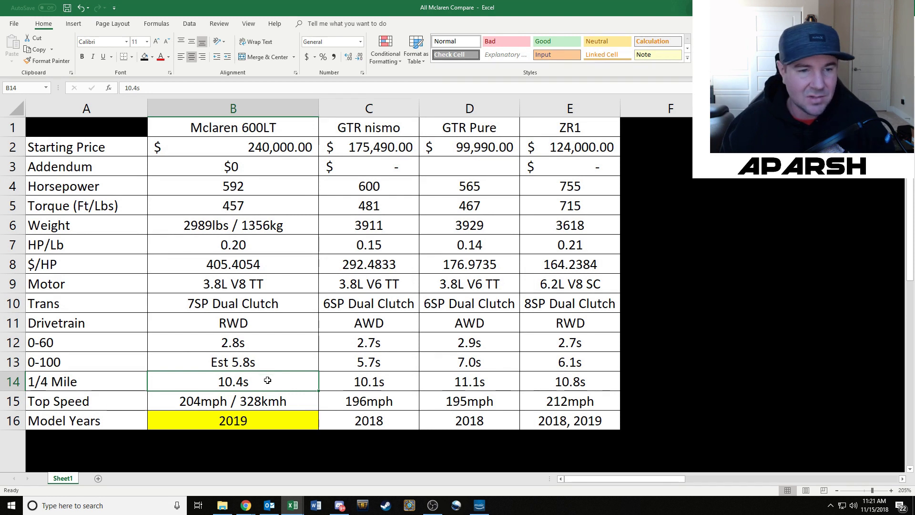
left_click(386, 383)
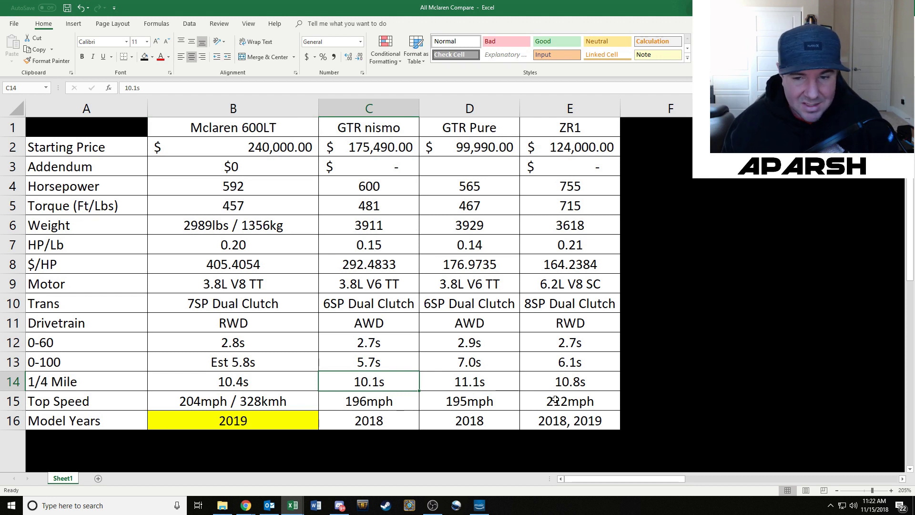
Compare the top speeds of the ZR1 and GTR Pure, and check the GTR nismo's model year
left_click(596, 404)
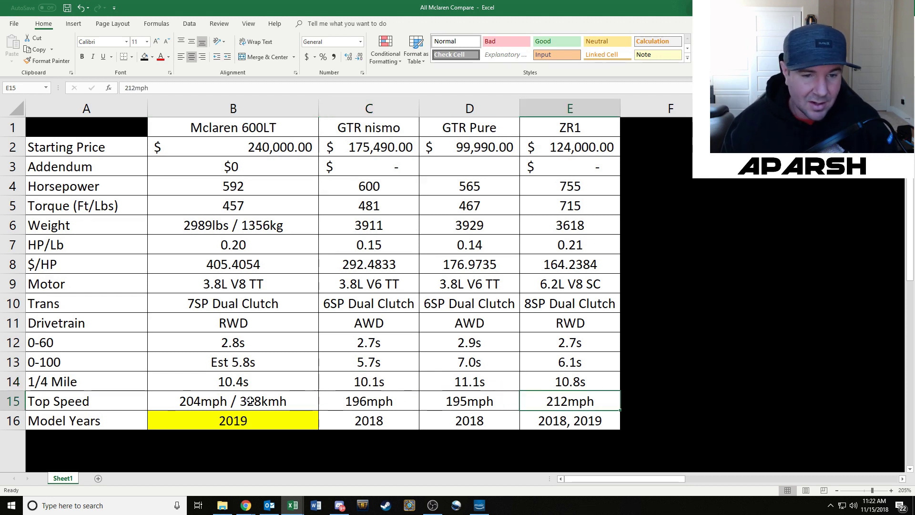
left_click(461, 397)
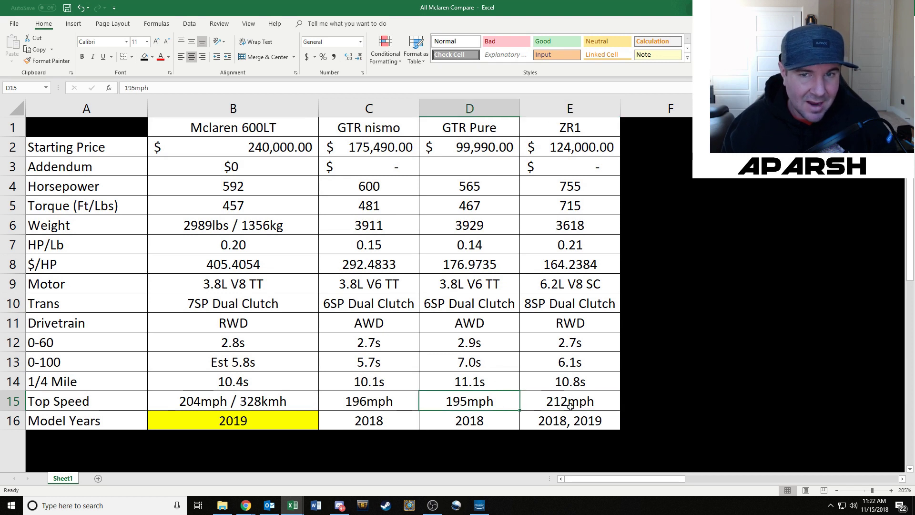
key("Right")
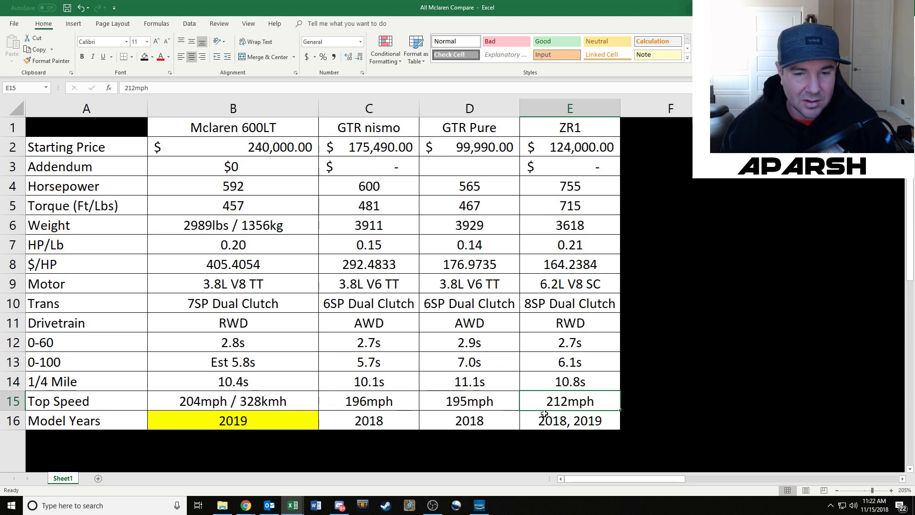
left_click(381, 412)
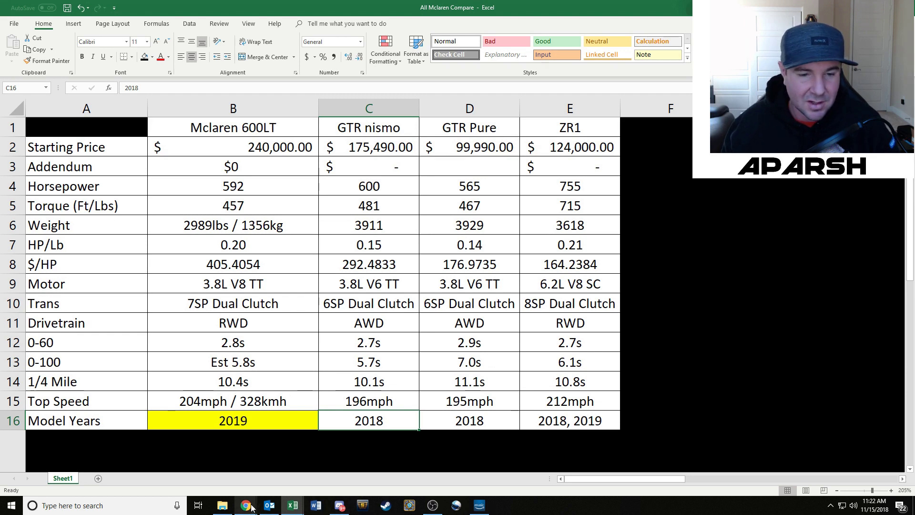
Switch to Chrome and look over the 2018 GT-R versions on Nissan's build-and-price page, up to the Pure
mouse_move(245, 505)
left_click(322, 451)
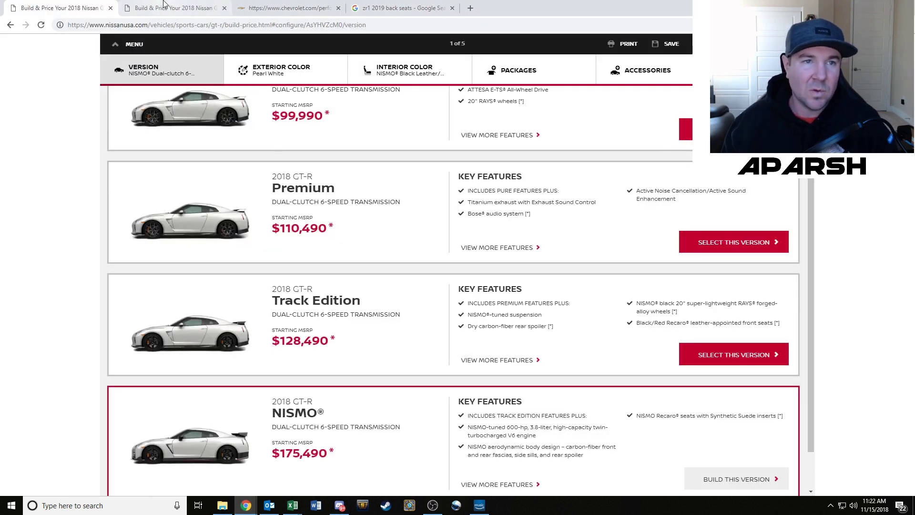
scroll(325, 176, "up", 3)
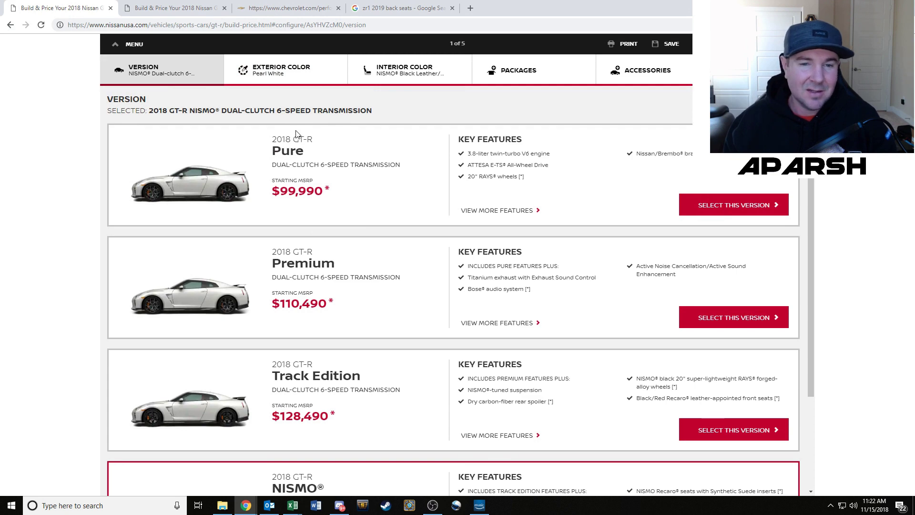
Load nissan.com in the browser tab that holds the zr1 2019 back seats search
left_click(381, 9)
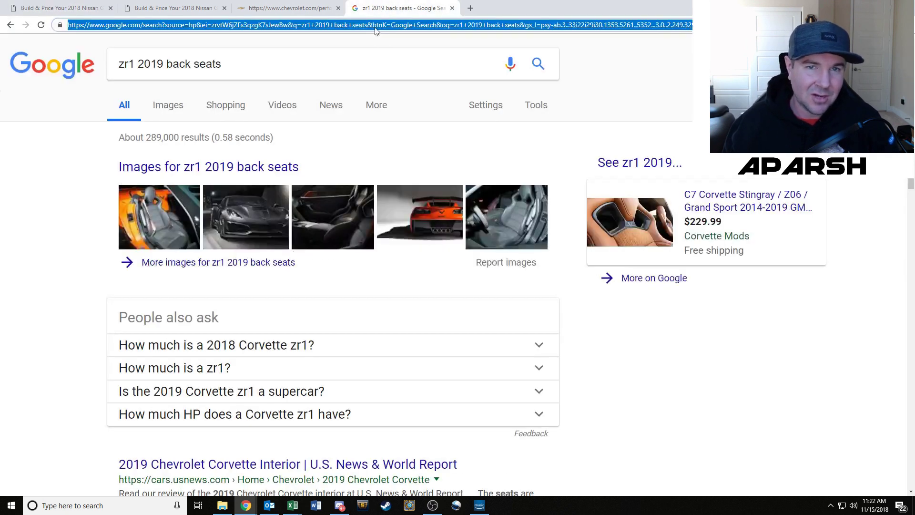
type("nissan")
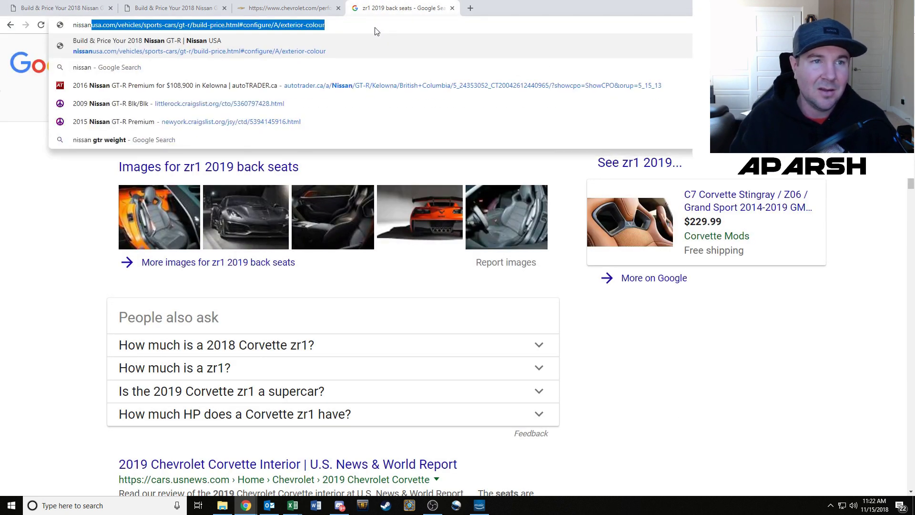
key("ctrl+Return")
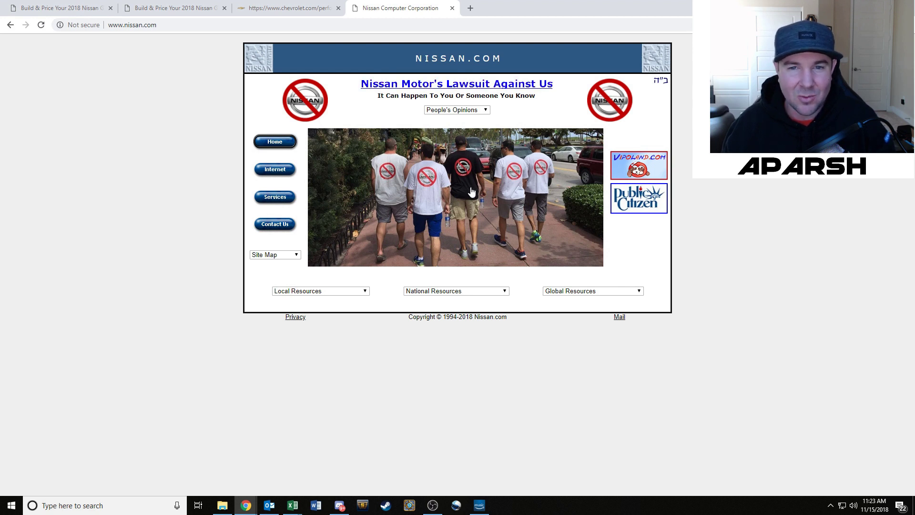
Look at the nissanusa.com home page, then close its tab and return to the 2018 GT-R versions page
left_click(229, 27)
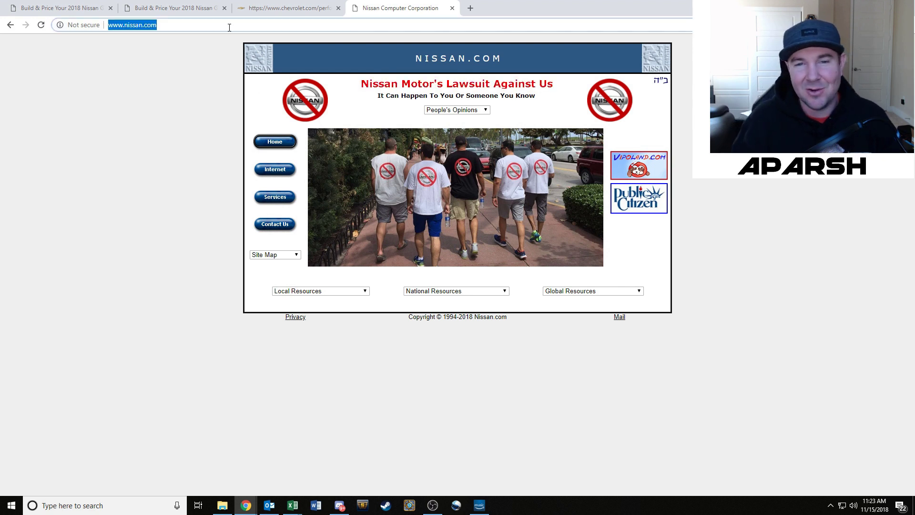
type("nissanusa")
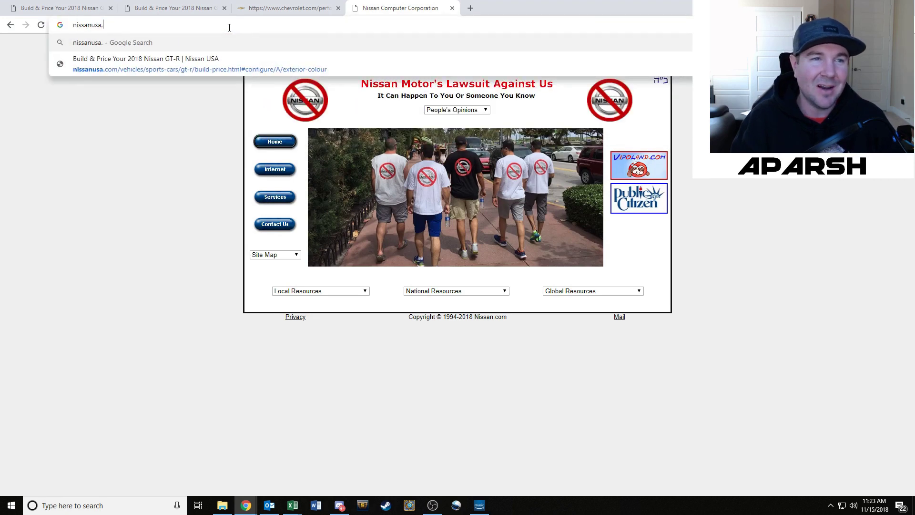
key("Return")
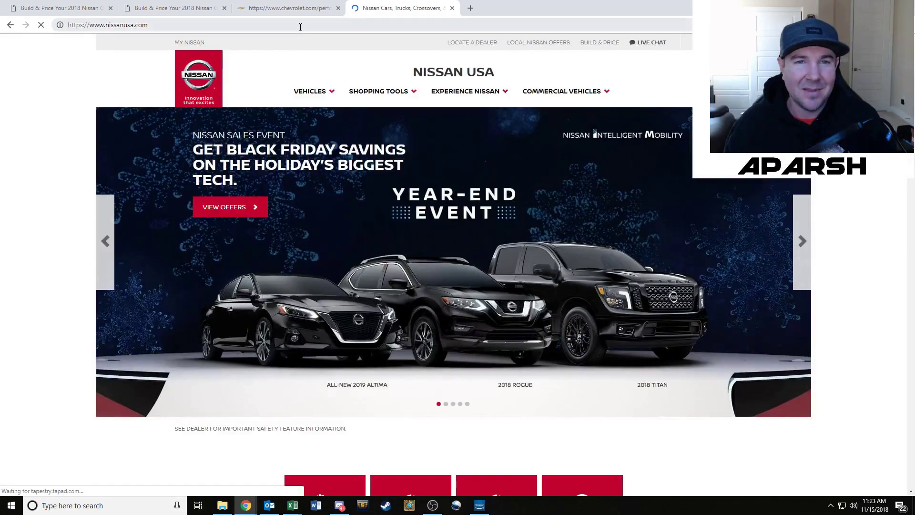
left_click(452, 8)
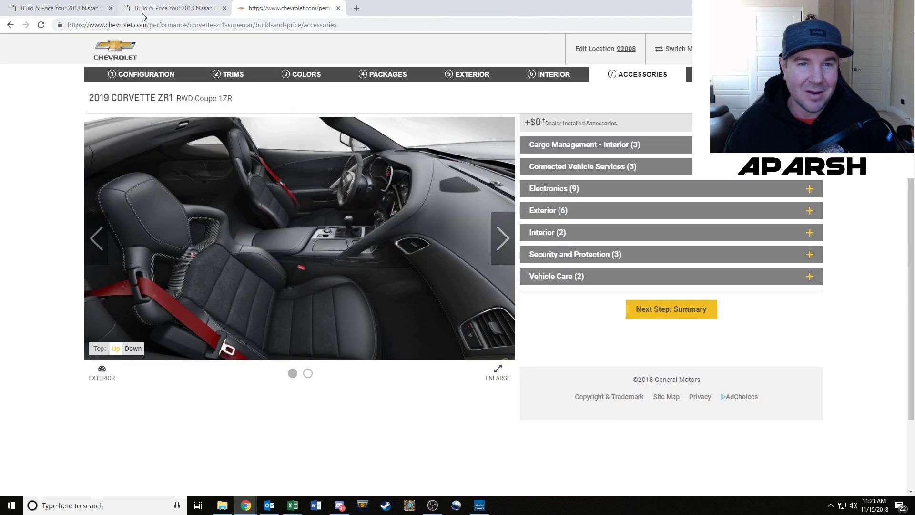
left_click(71, 8)
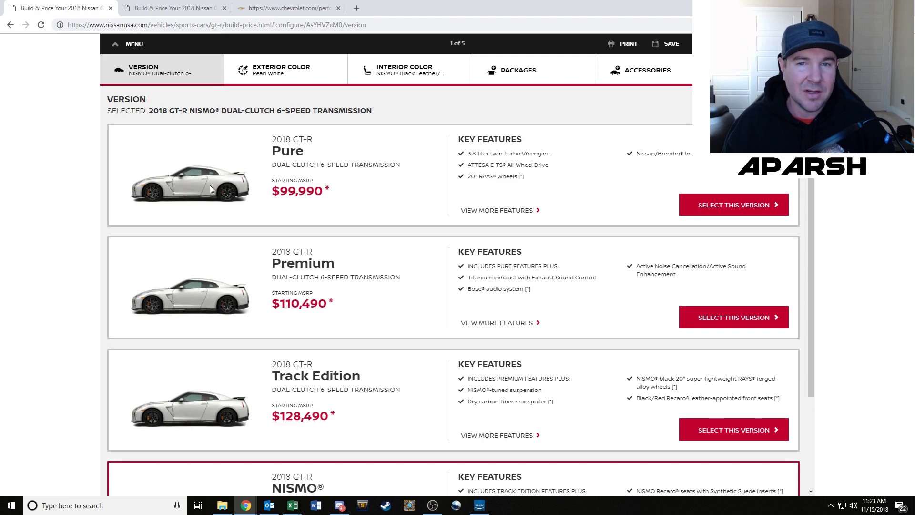
Review the key features of the 2018 GT-R Pure and Premium, highlighting the Premium's titanium exhaust with Exhaust Sound Control
scroll(370, 286, "down", 2)
scroll(429, 279, "up", 1)
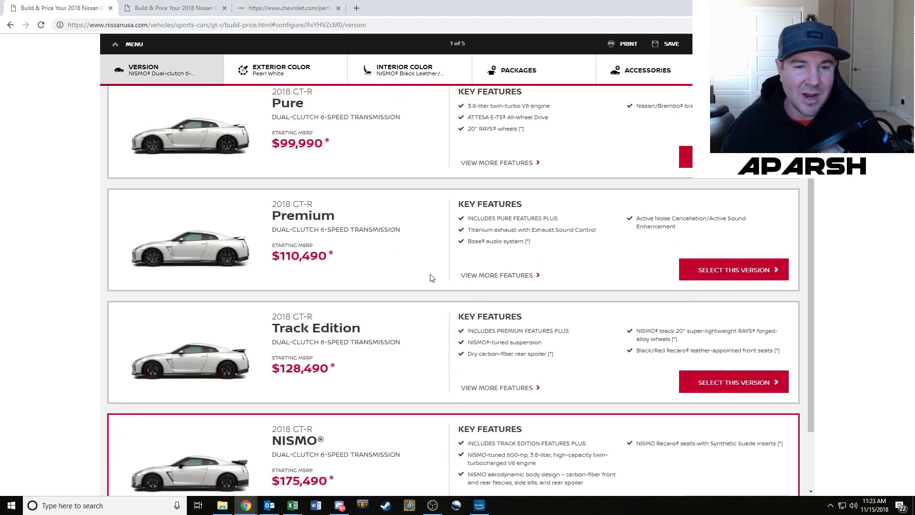
scroll(333, 172, "up", 1)
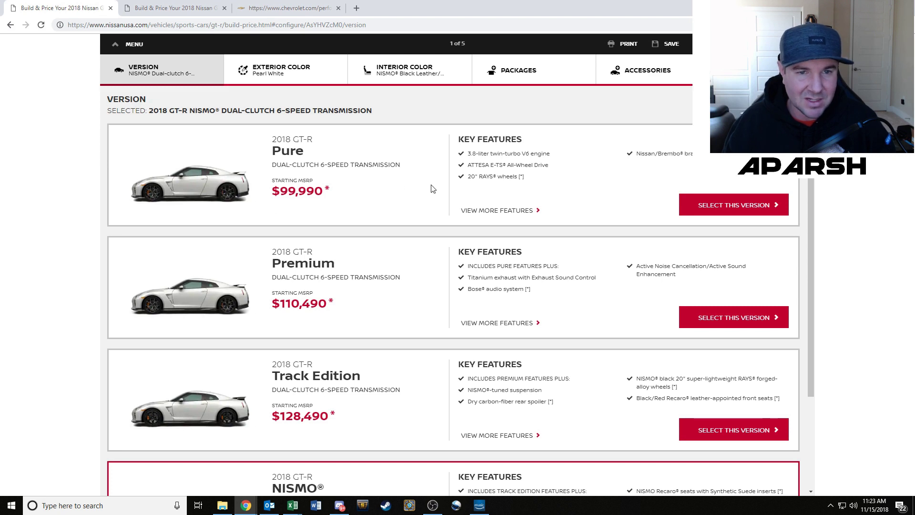
scroll(421, 191, "down", 1)
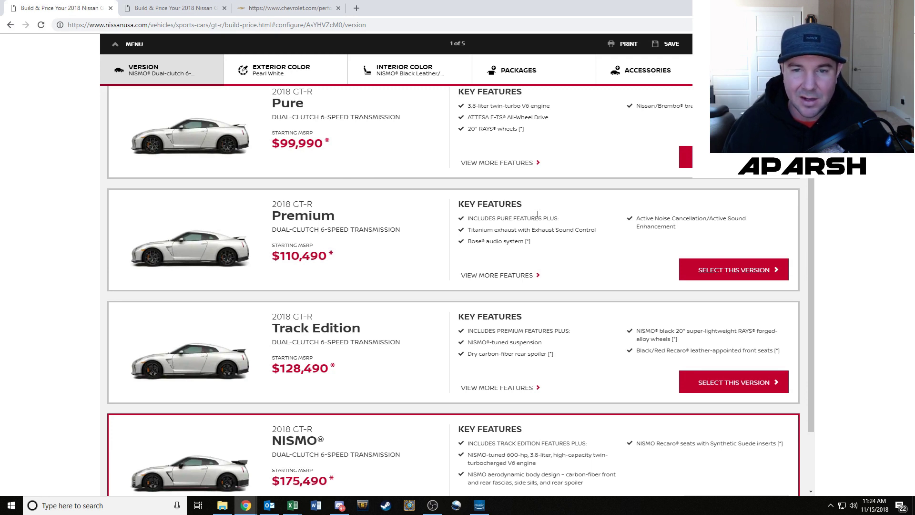
left_click_drag(470, 230, 610, 237)
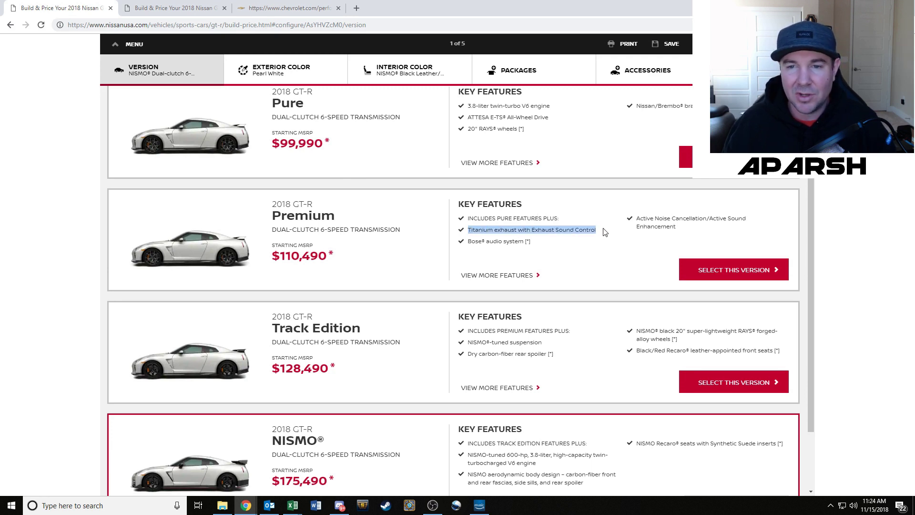
left_click(484, 233)
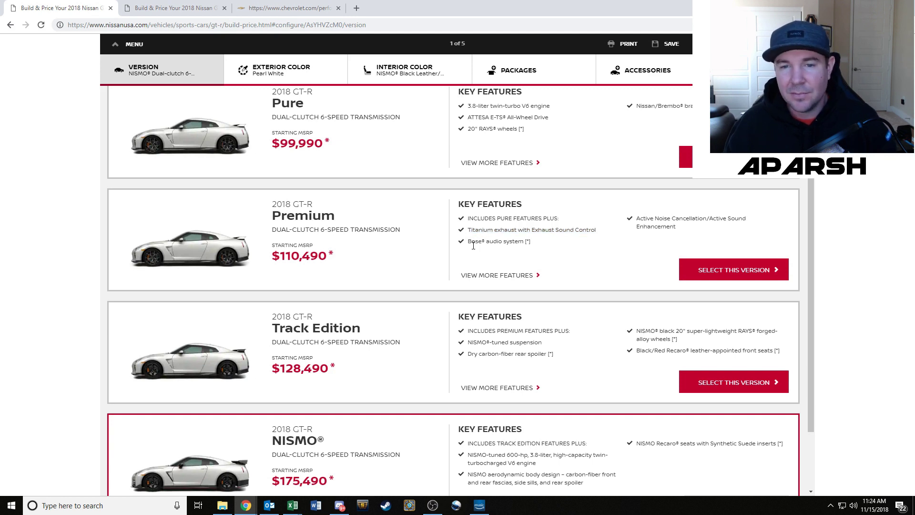
mouse_move(473, 245)
left_mouse_down()
mouse_move(547, 248)
mouse_move(468, 233)
left_mouse_up()
left_click(347, 262)
left_click(547, 256)
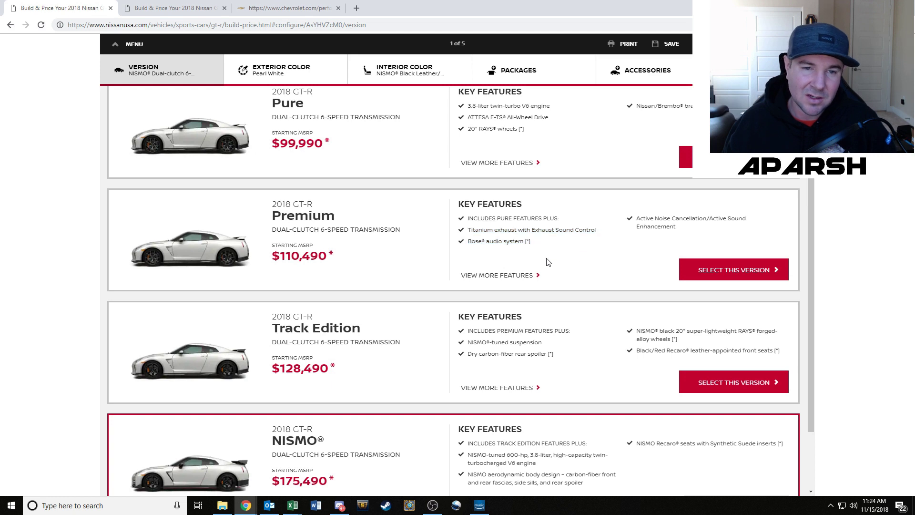
Compare the starting MSRPs and key features of the Track Edition and NISMO with those of the Pure and Premium
scroll(546, 258, "down", 2)
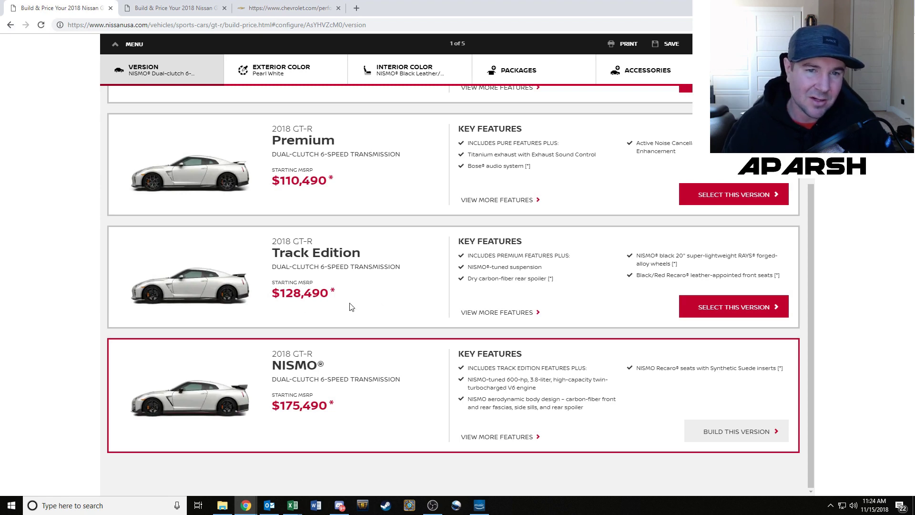
scroll(351, 307, "up", 3)
scroll(343, 307, "down", 2)
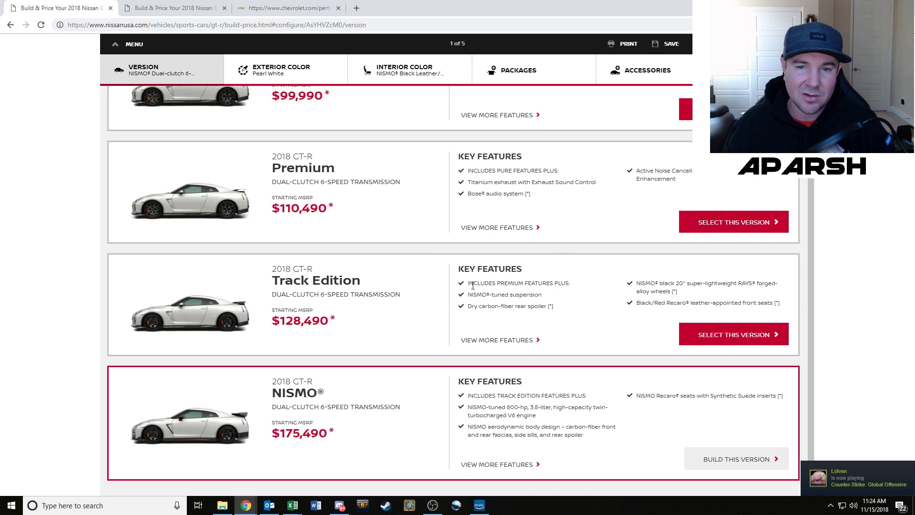
scroll(576, 245, "up", 3)
scroll(586, 249, "down", 3)
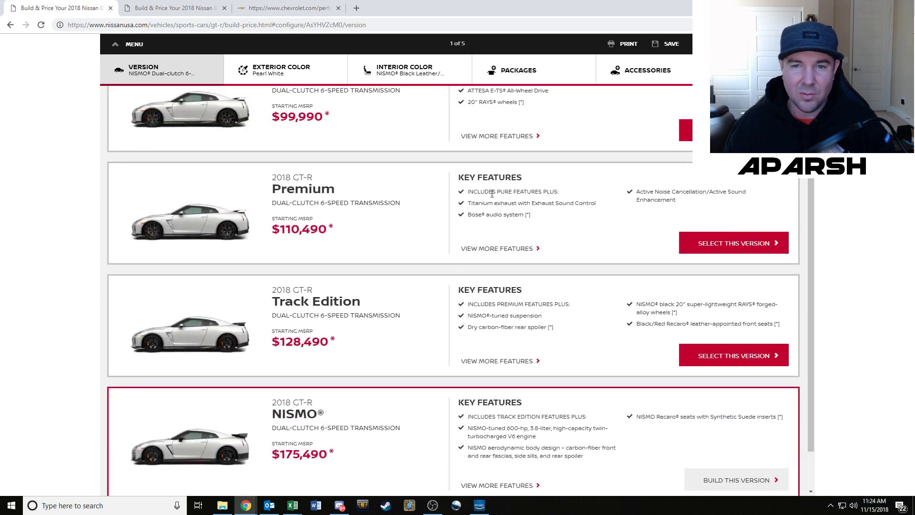
scroll(377, 179, "up", 2)
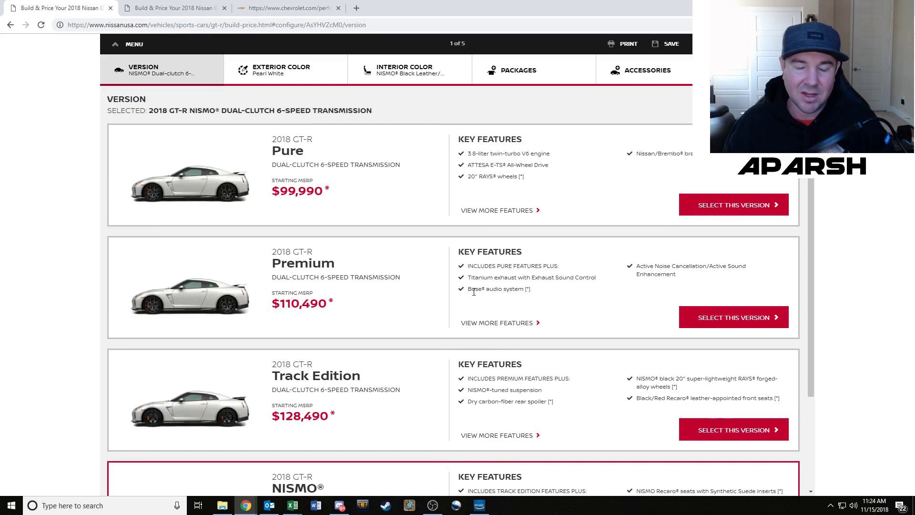
scroll(466, 330, "down", 3)
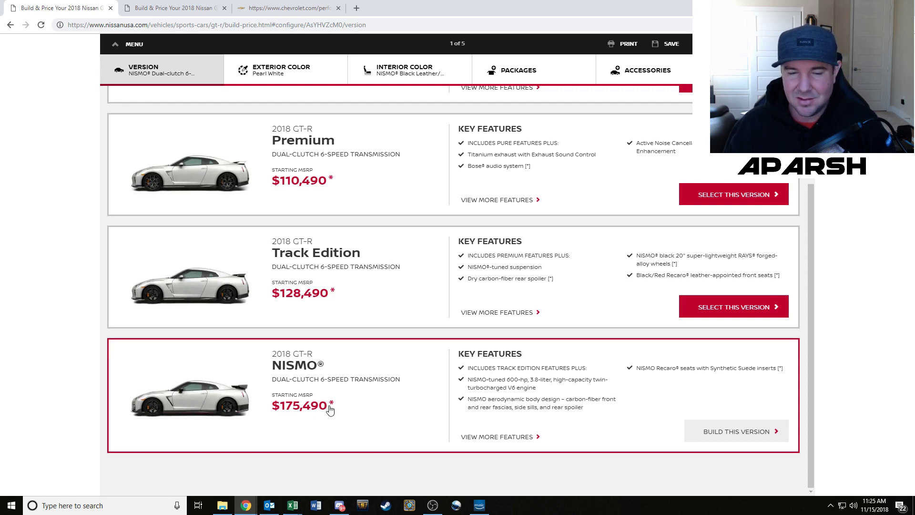
scroll(439, 368, "up", 3)
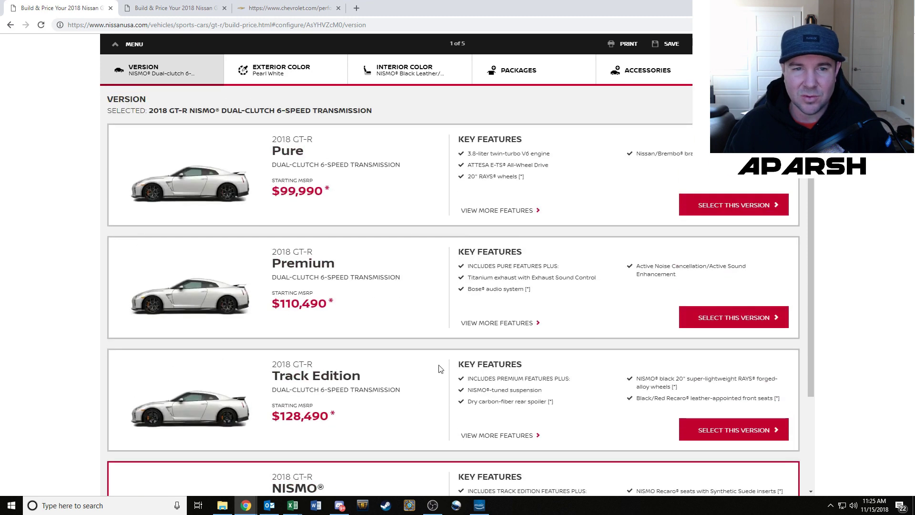
scroll(398, 404, "down", 3)
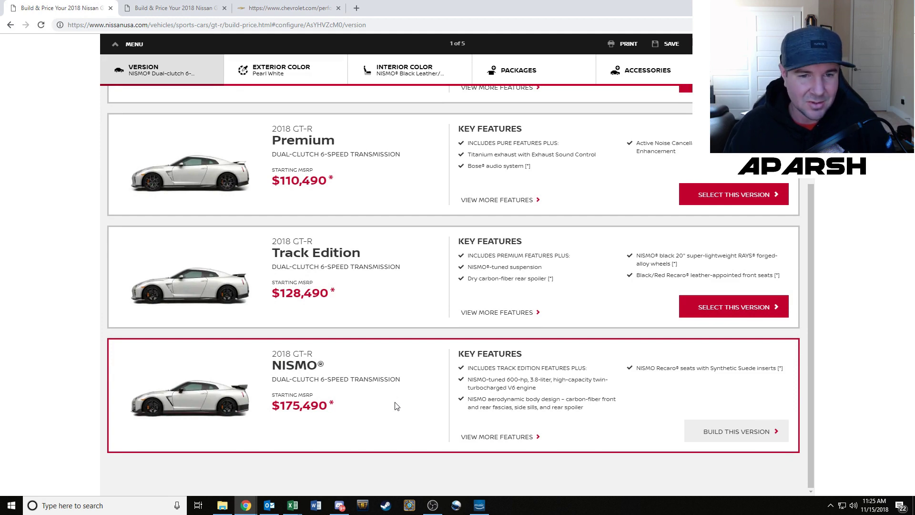
scroll(395, 405, "up", 3)
scroll(395, 405, "down", 2)
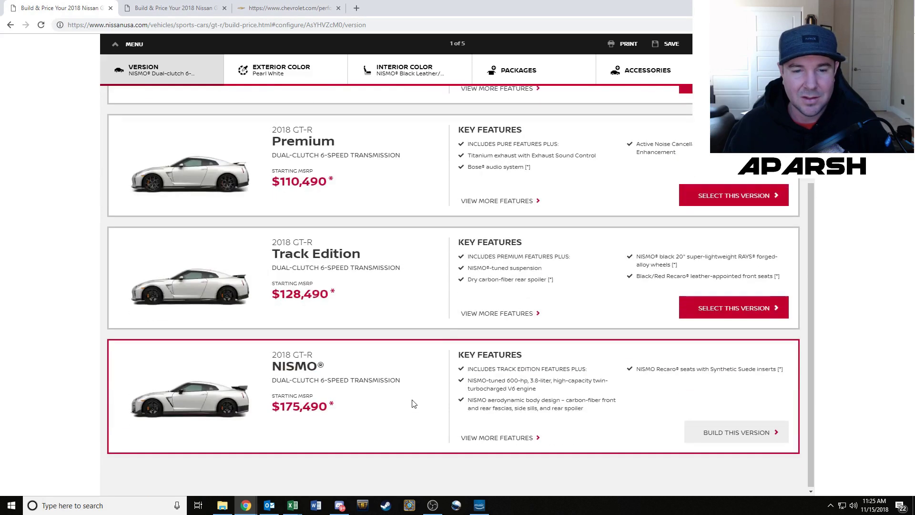
scroll(365, 397, "up", 2)
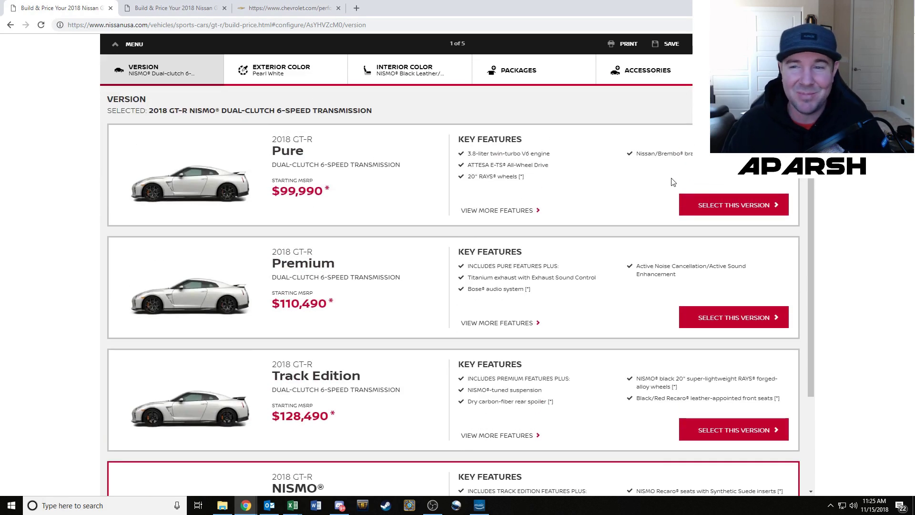
Select the GT-R Pure version for the build and look through its exterior colors down to Deep Blue Pearl
left_click(723, 210)
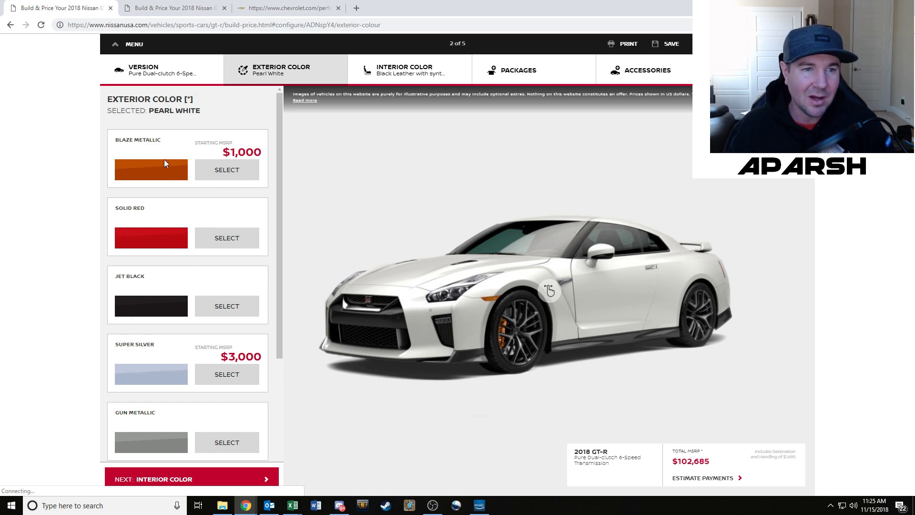
scroll(178, 267, "down", 2)
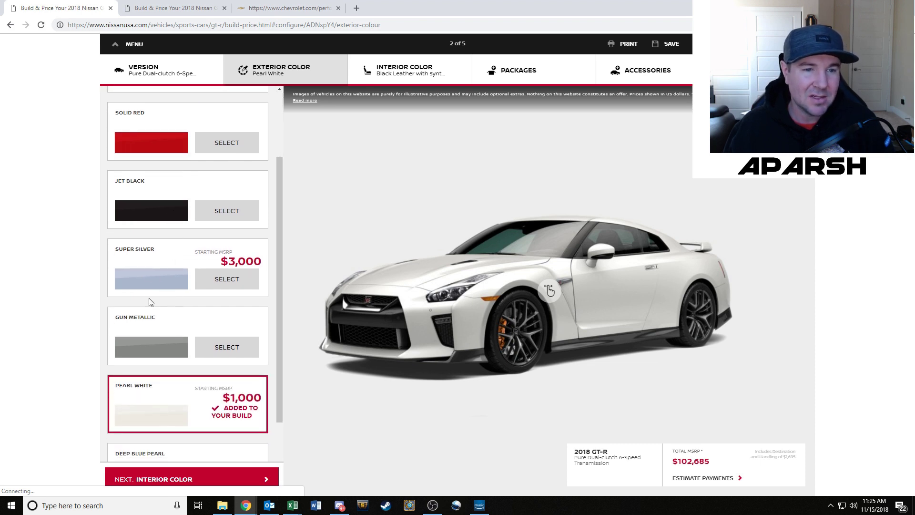
scroll(149, 302, "down", 2)
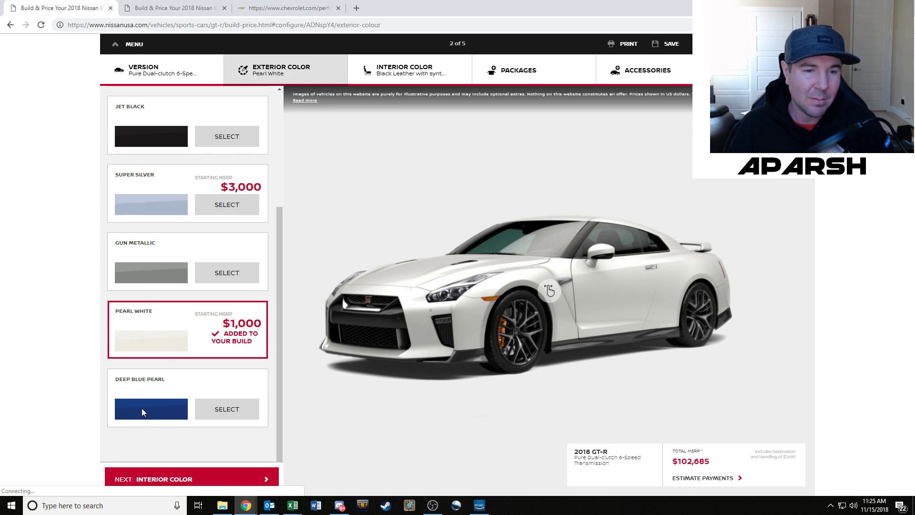
scroll(148, 371, "up", 4)
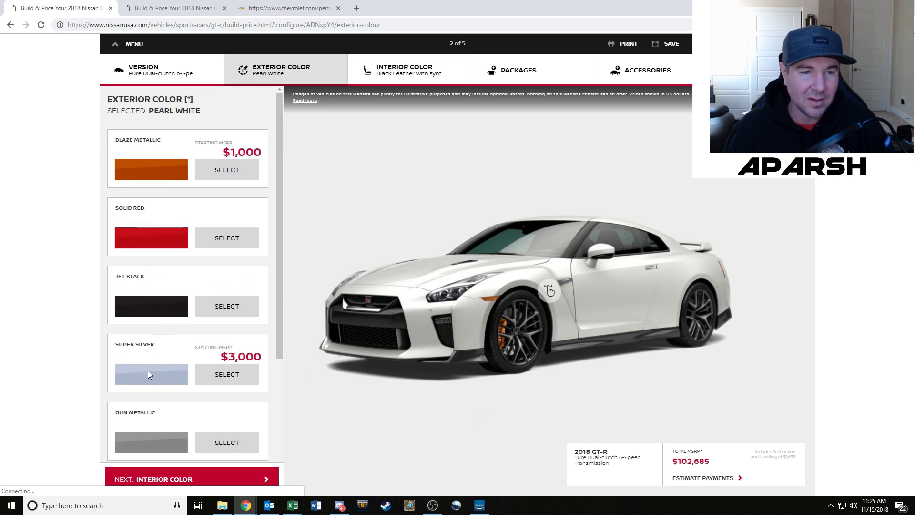
Set the GT-R Pure's exterior color to Super Silver and look over the remaining paint options
left_click(249, 375)
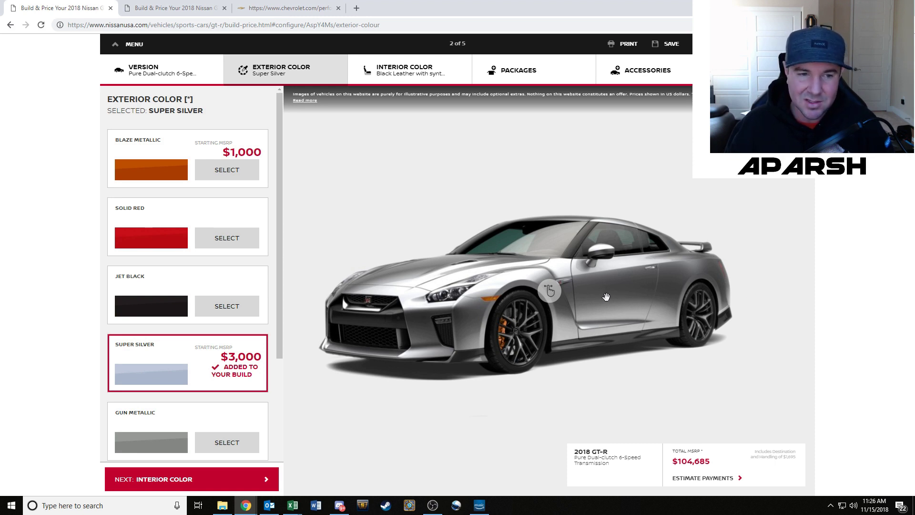
scroll(263, 383, "down", 3)
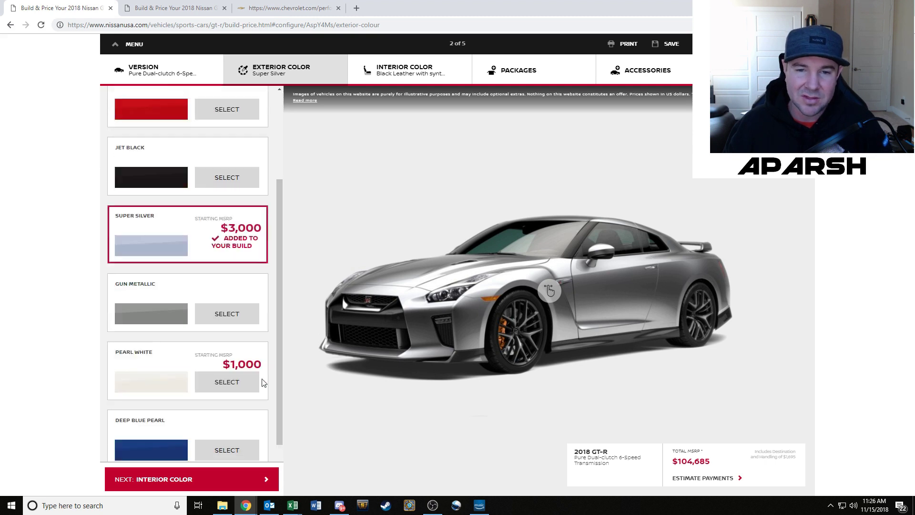
scroll(263, 383, "down", 1)
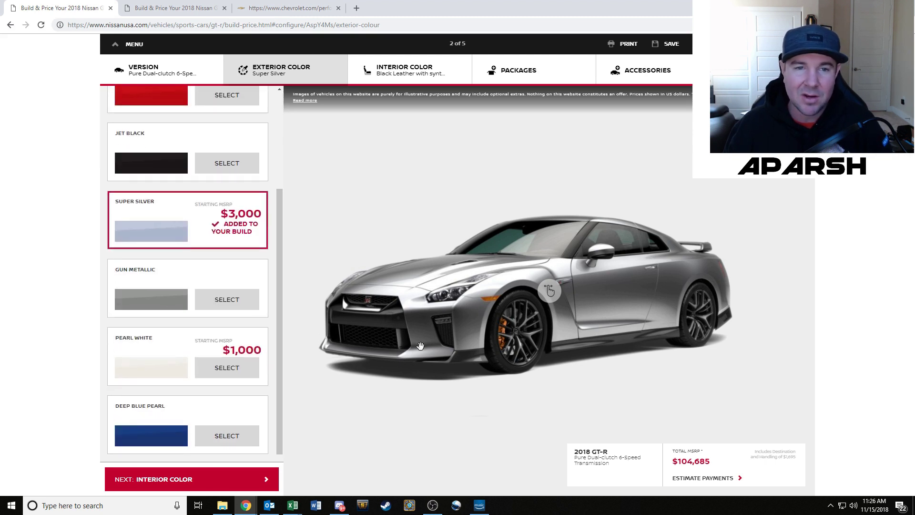
scroll(253, 298, "up", 3)
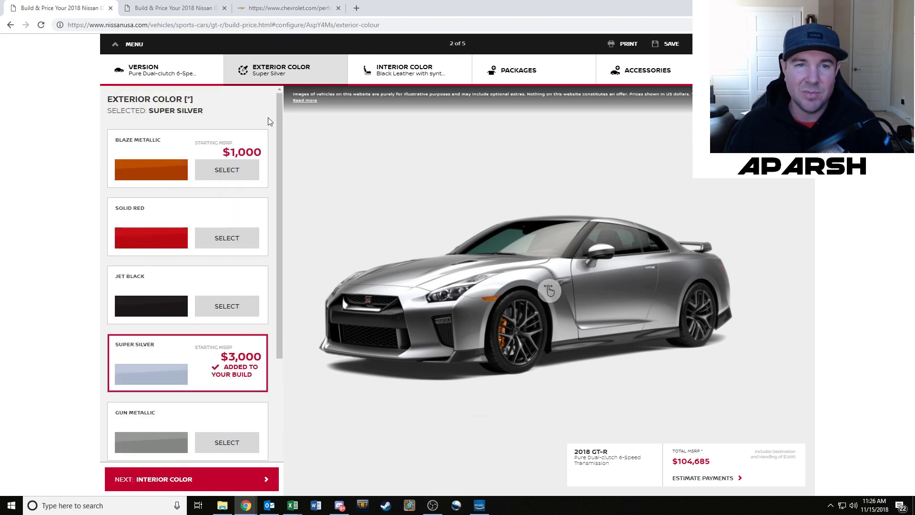
Set the exterior color to Deep Blue Pearl and inspect the car in the rotatable preview
scroll(164, 327, "down", 4)
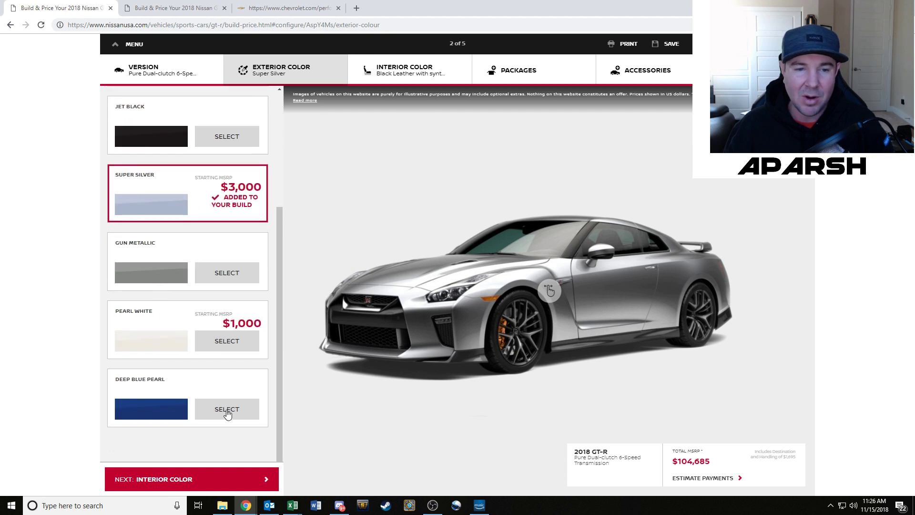
left_click(227, 413)
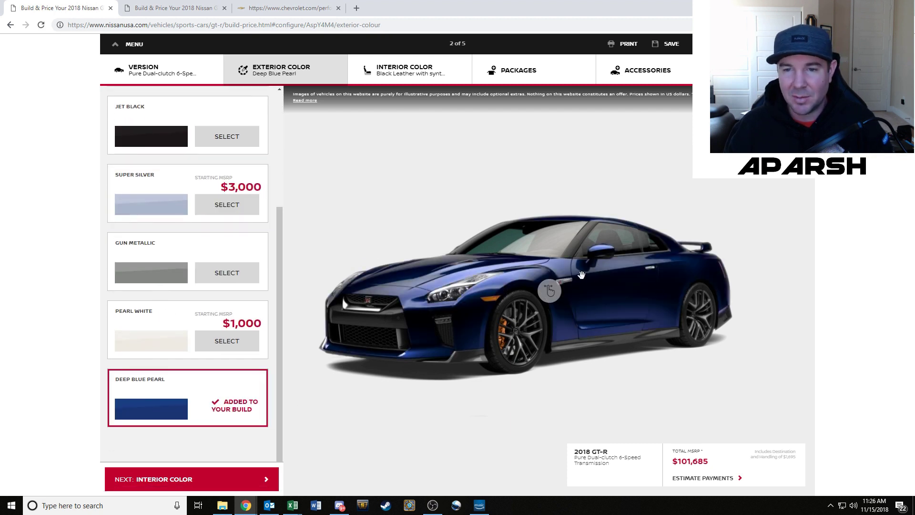
left_click_drag(654, 289, 552, 301)
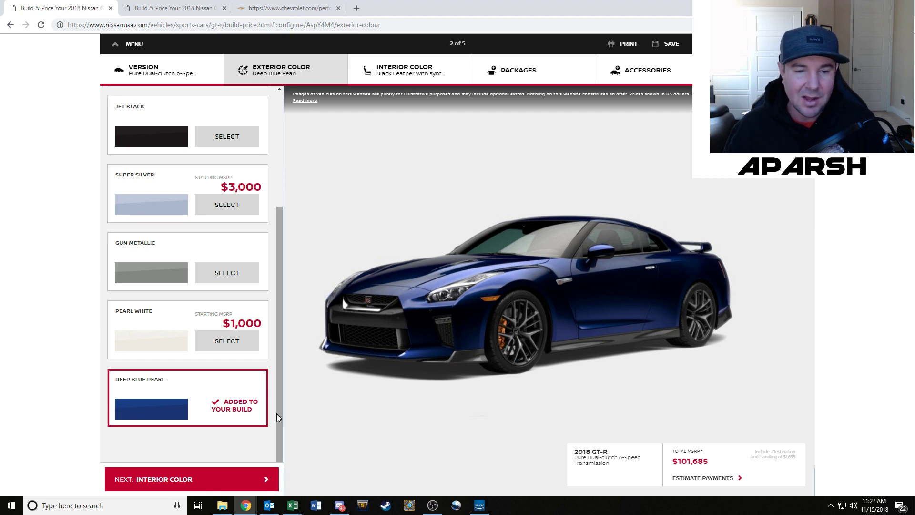
scroll(234, 382, "up", 3)
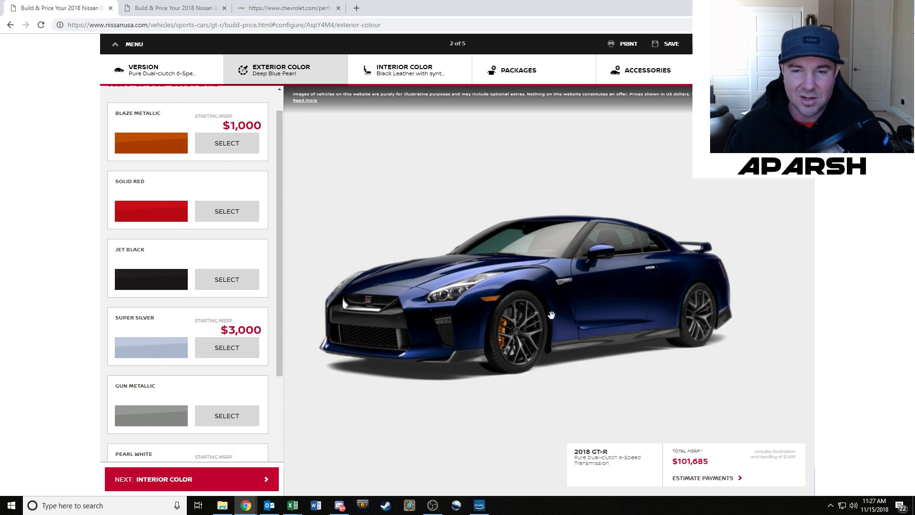
Review the remaining GT-R Pure paint options, advance to the interior color stage, and inspect the dashboard and seats in the rotatable preview
scroll(233, 351, "down", 3)
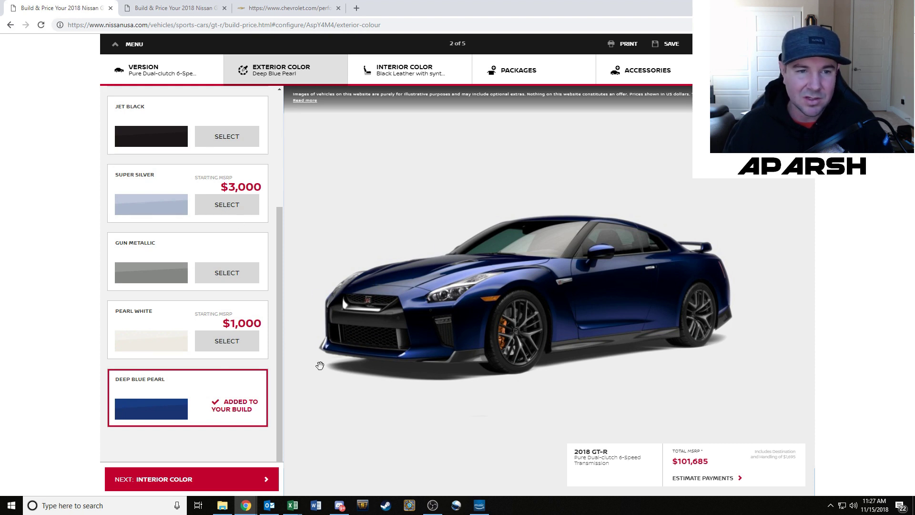
scroll(245, 415, "up", 3)
scroll(236, 376, "down", 2)
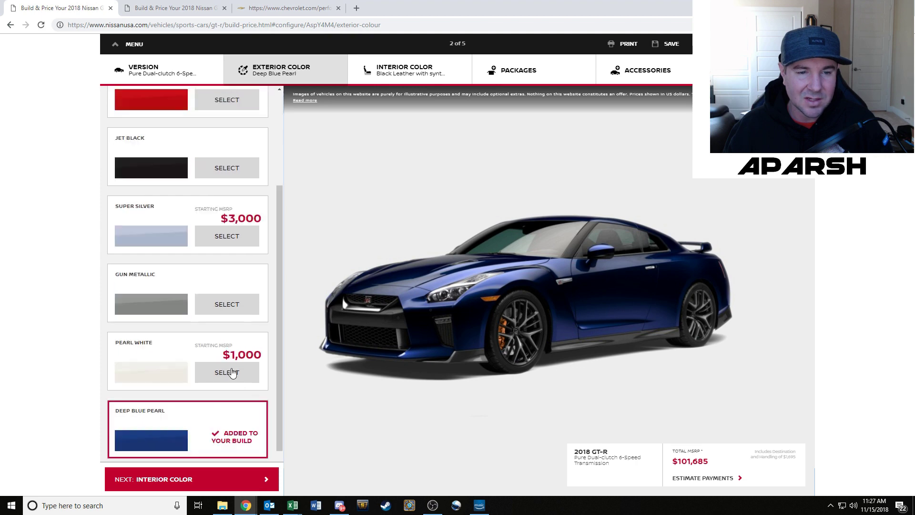
scroll(232, 373, "down", 1)
left_click(241, 478)
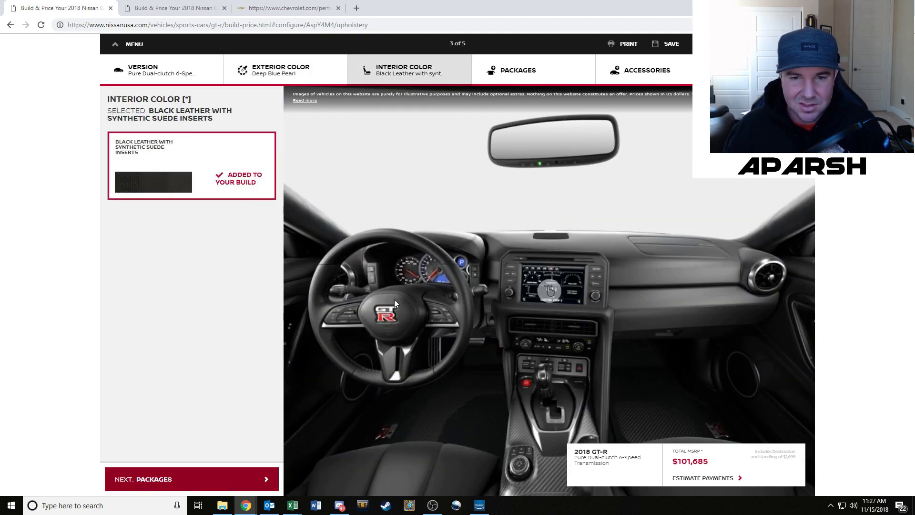
left_click_drag(549, 294, 143, 324)
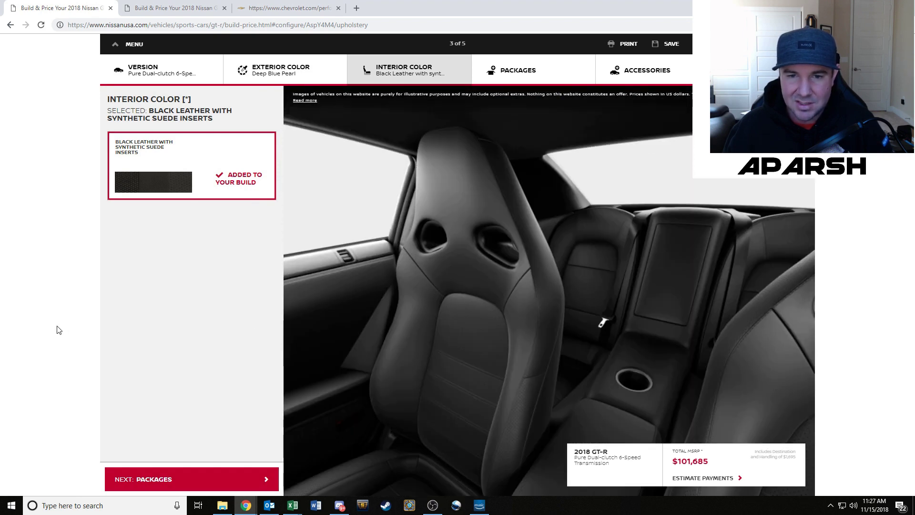
left_click_drag(375, 339, 408, 322)
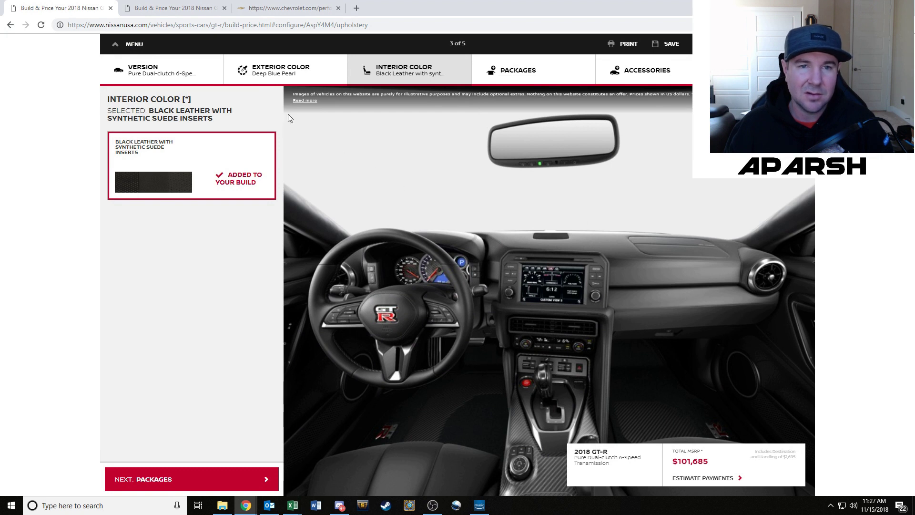
Advance the GT-R Pure build through packages and accessories without adding anything, browsing the accessory list, and open the build summary
left_click(196, 479)
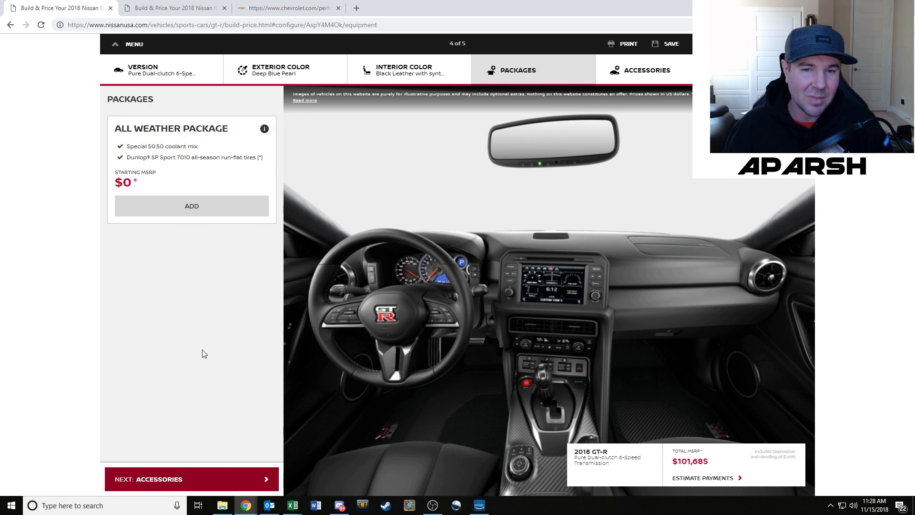
left_click(178, 481)
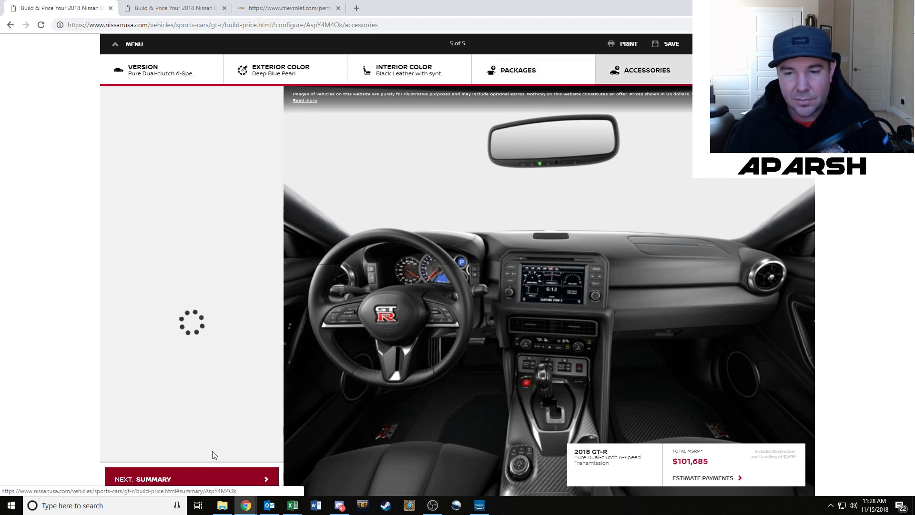
mouse_move(278, 136)
left_mouse_down()
mouse_move(261, 307)
mouse_move(274, 354)
mouse_move(280, 139)
left_mouse_up()
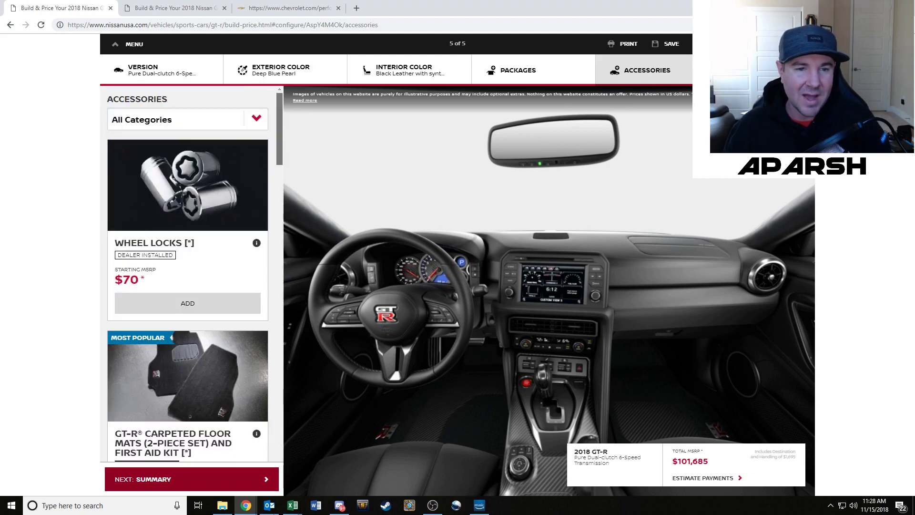
left_click_drag(276, 511, 279, 476)
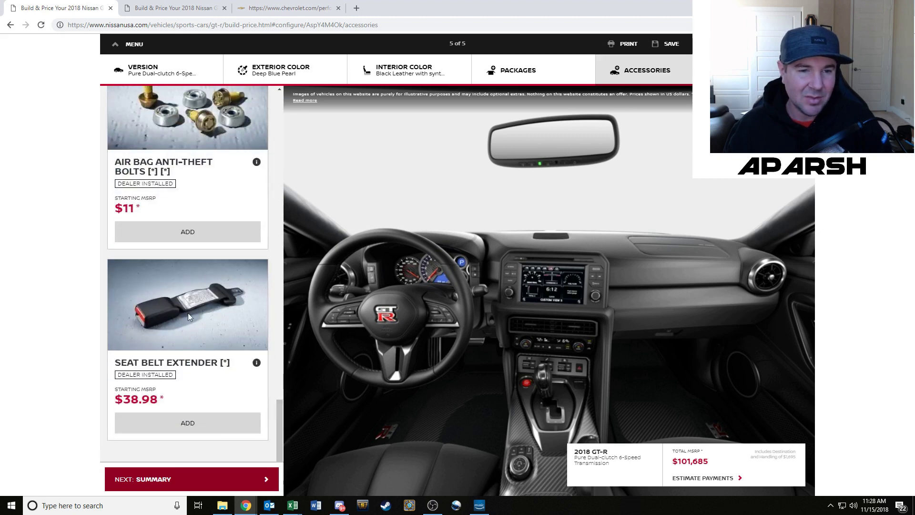
left_click(193, 483)
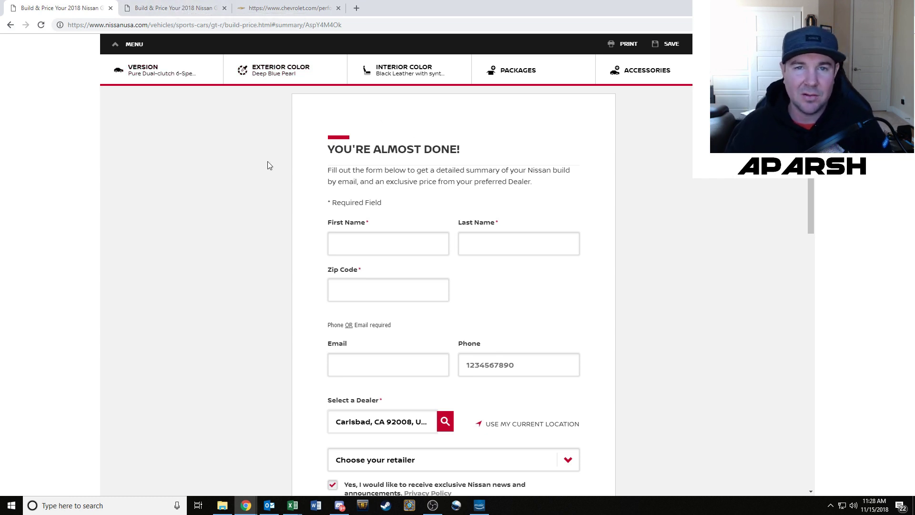
In the second Nissan build page, select the 2018 GT-R NISMO version and set its exterior color to Pearl White
left_click(167, 7)
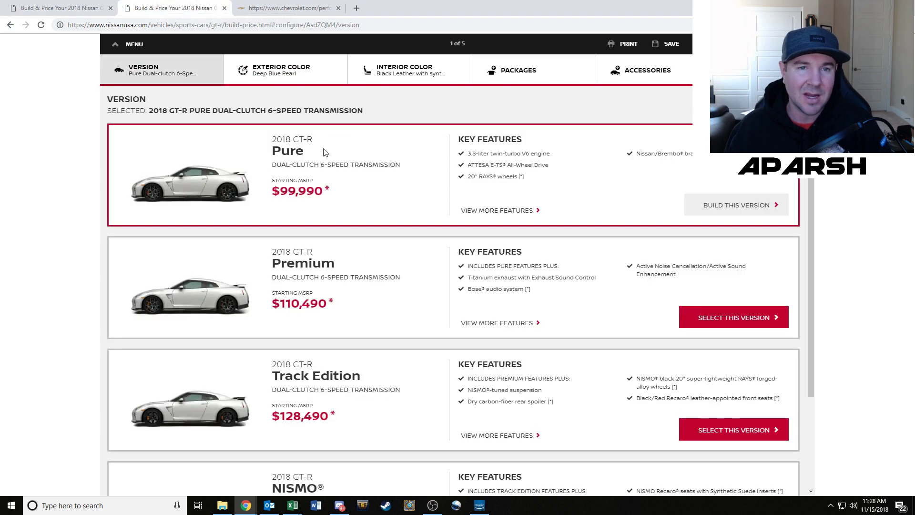
scroll(269, 212, "down", 3)
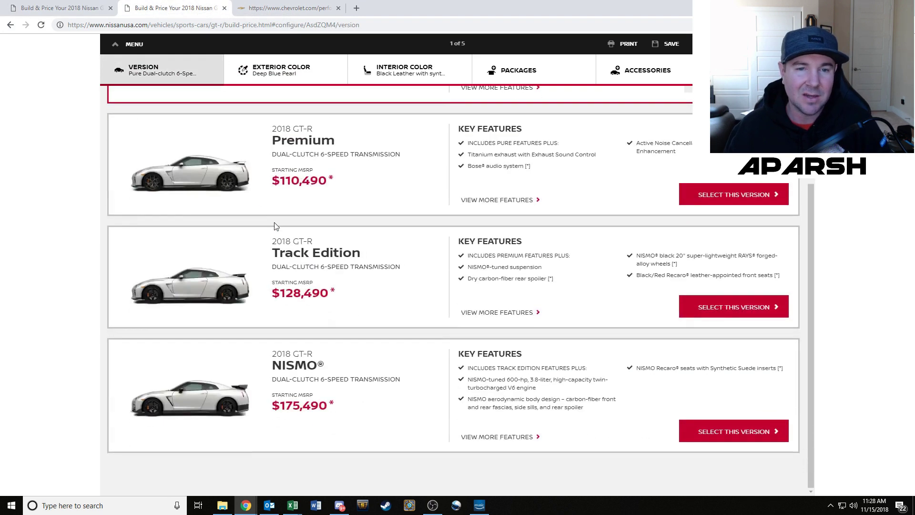
left_click(717, 435)
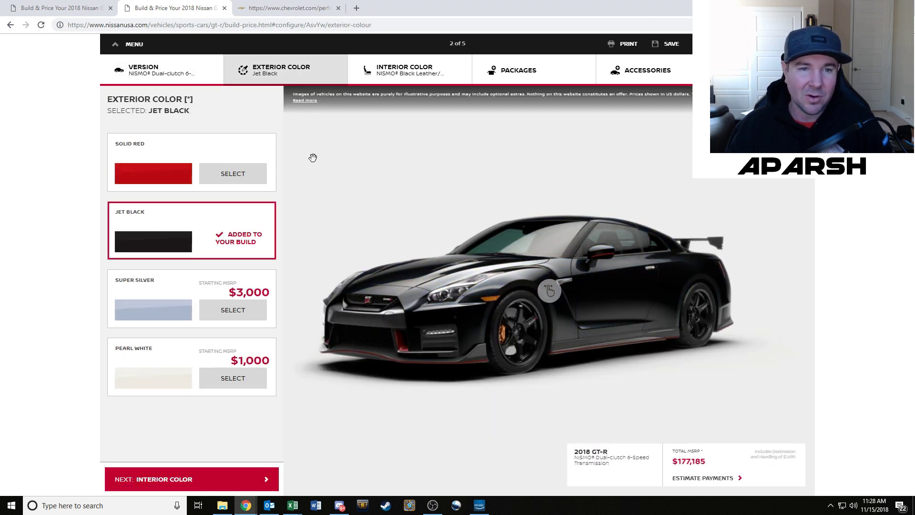
left_click(227, 381)
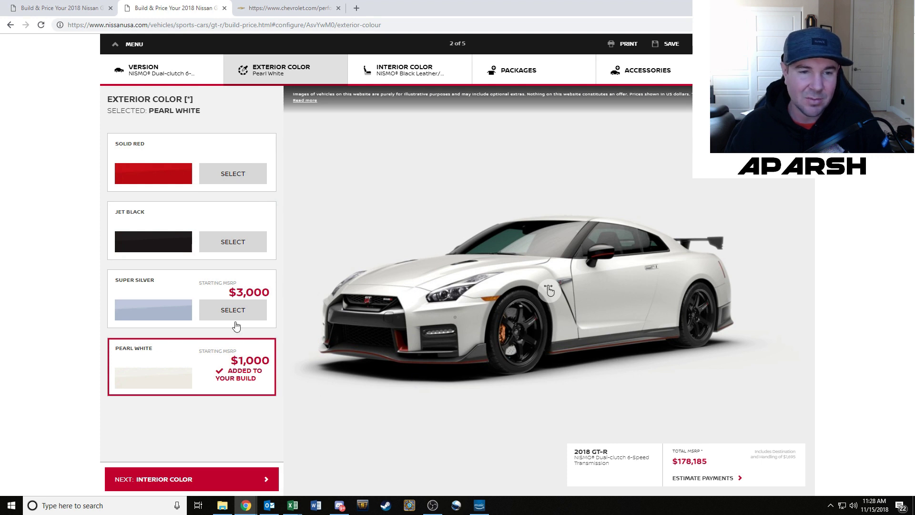
Advance the NISMO build to its interior color stage and inspect the steering wheel, door trim and seats in the rotatable preview
left_click(196, 480)
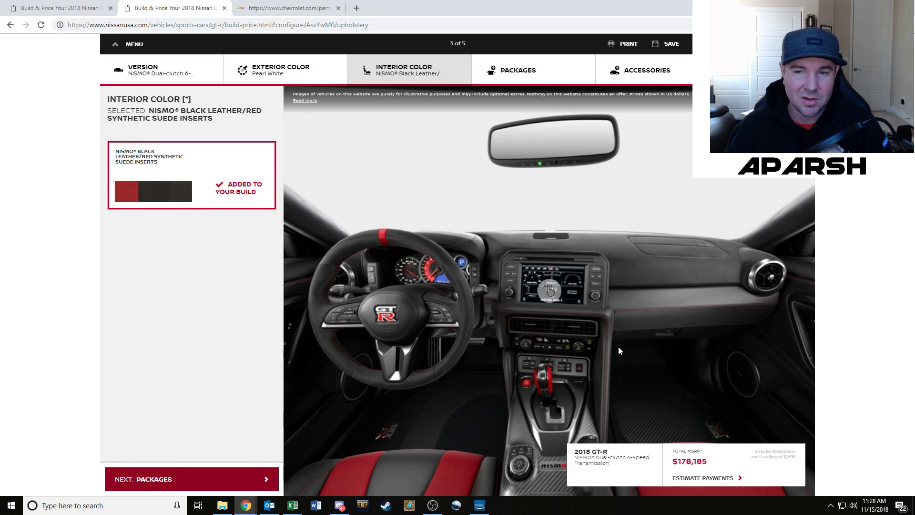
left_click_drag(371, 322, 513, 330)
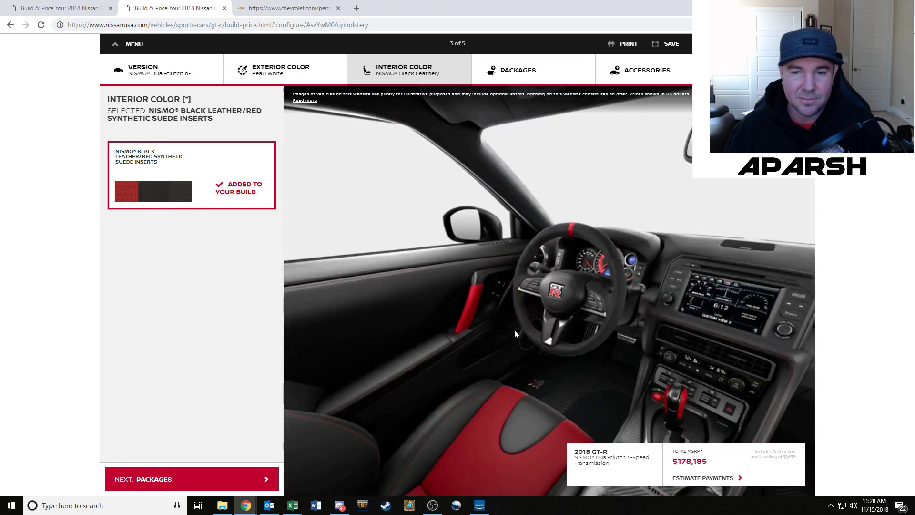
left_click_drag(638, 346, 513, 333)
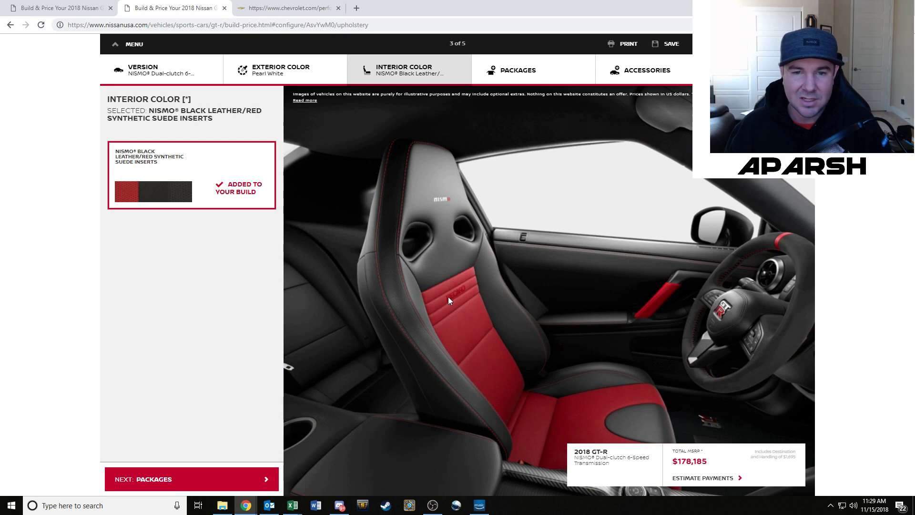
left_click_drag(498, 328, 546, 328)
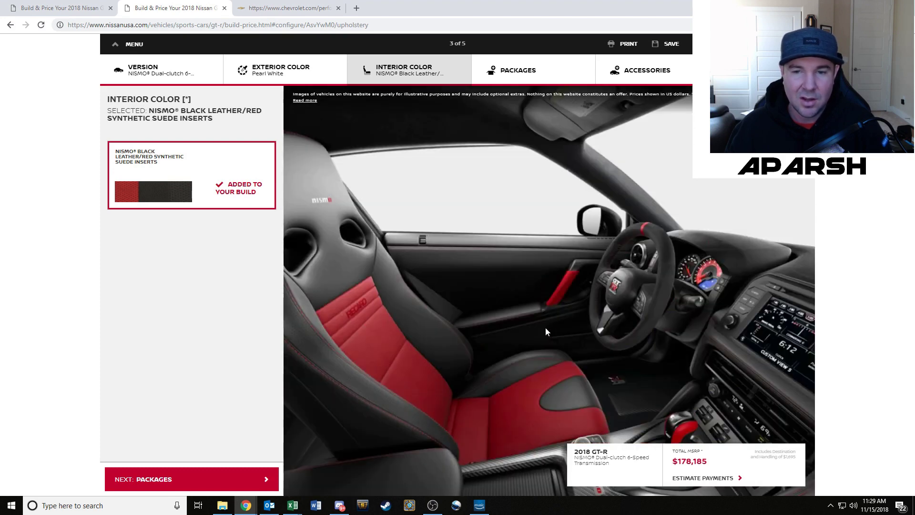
left_click_drag(457, 356, 619, 366)
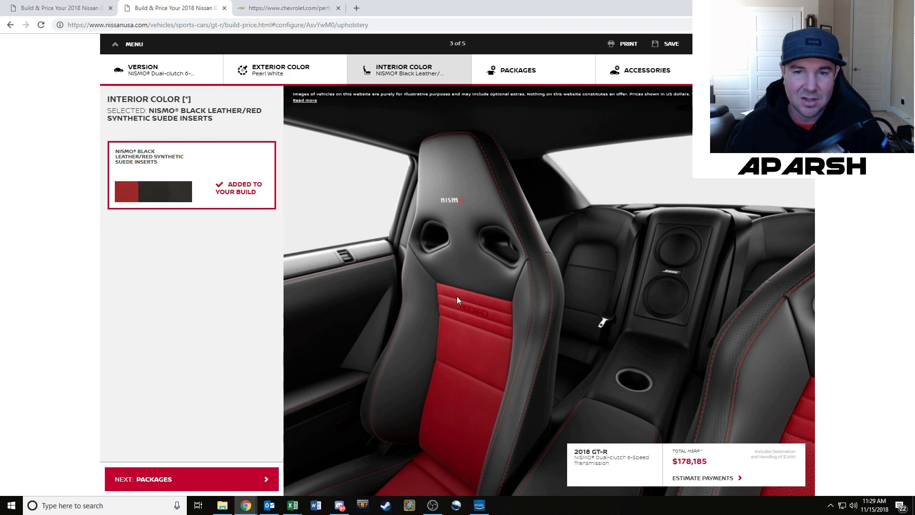
Return to the GT-R Pure build, reopen its interior color stage, and rotate the preview to inspect the front seat
left_click(65, 13)
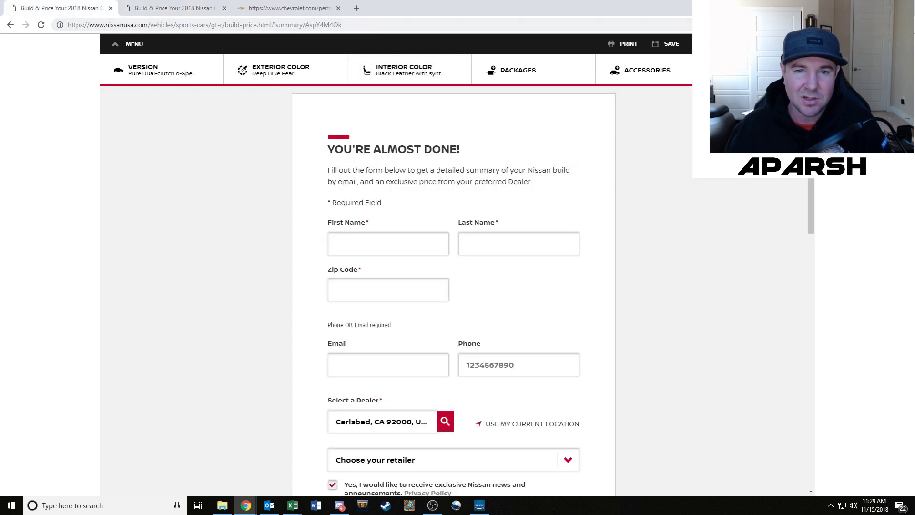
left_click(406, 75)
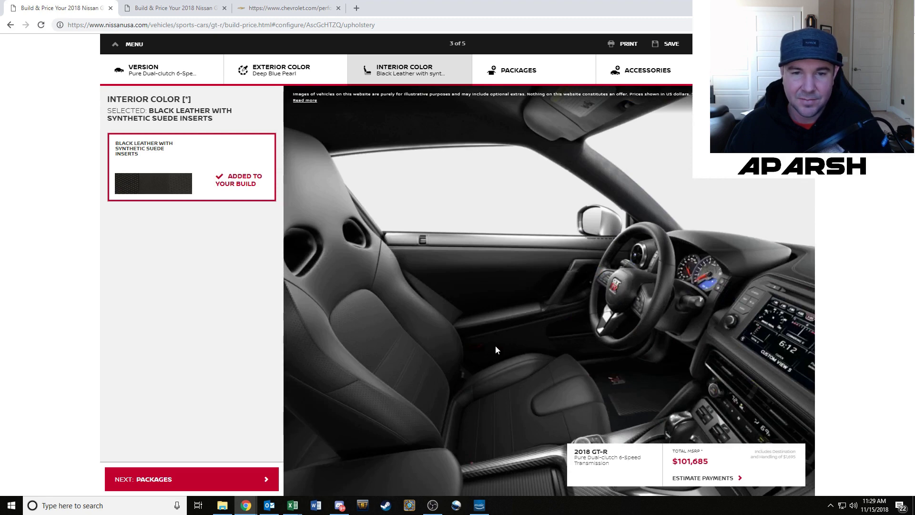
left_click_drag(520, 338, 456, 339)
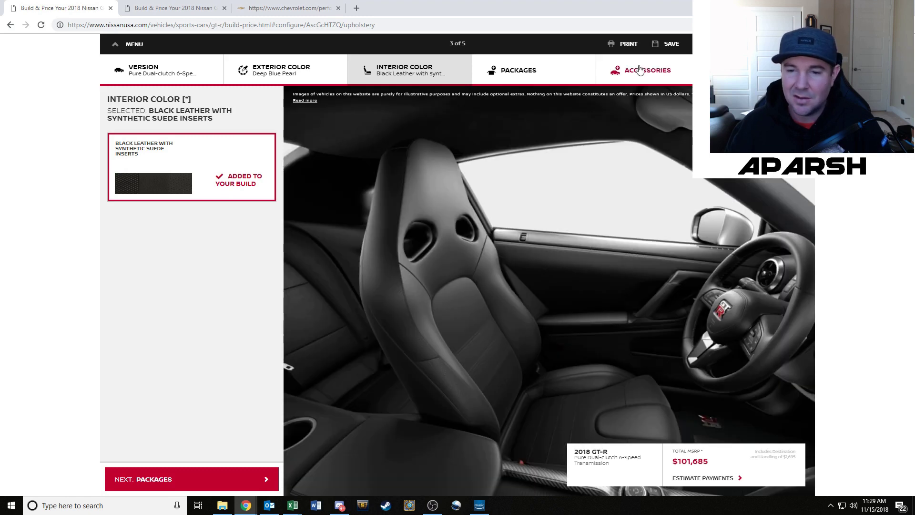
Compare the NISMO build's interior with the Pure's by rotating the NISMO cabin and alternating between the two build pages
left_click(185, 8)
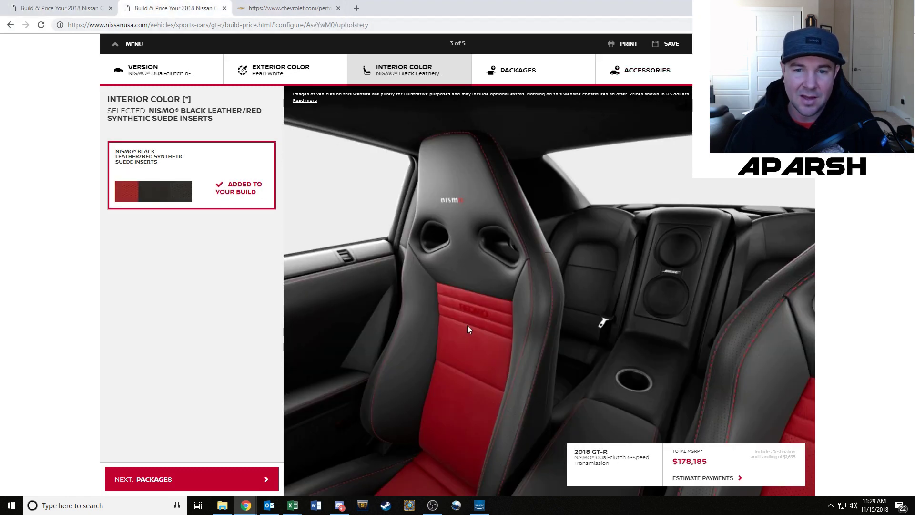
left_click_drag(468, 326, 367, 325)
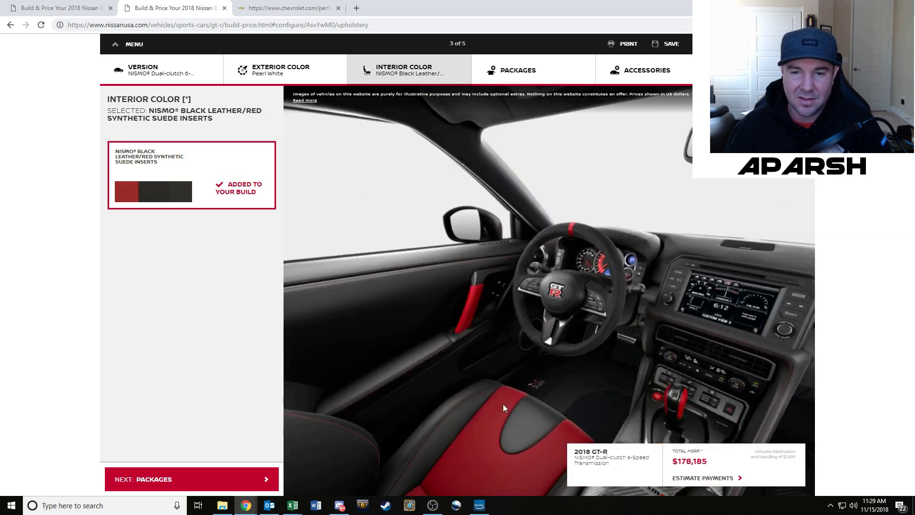
left_click_drag(443, 397, 648, 387)
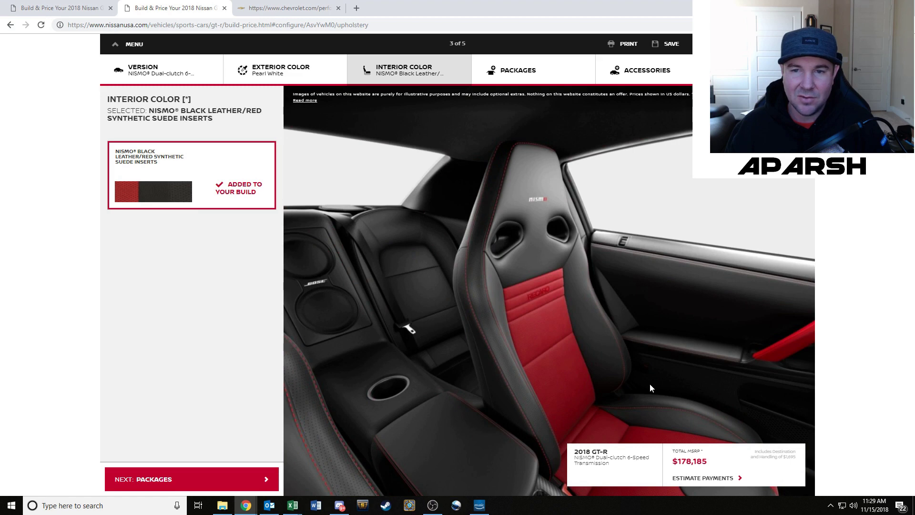
left_click(88, 6)
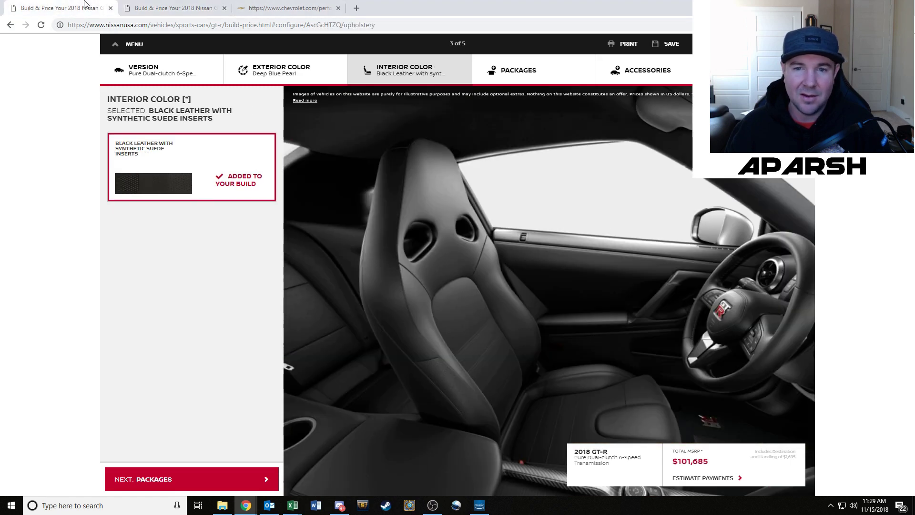
left_click(147, 5)
left_click(88, 5)
Return to the NISMO build, open its packages stage, and dismiss the incoming mail notification
left_click(148, 5)
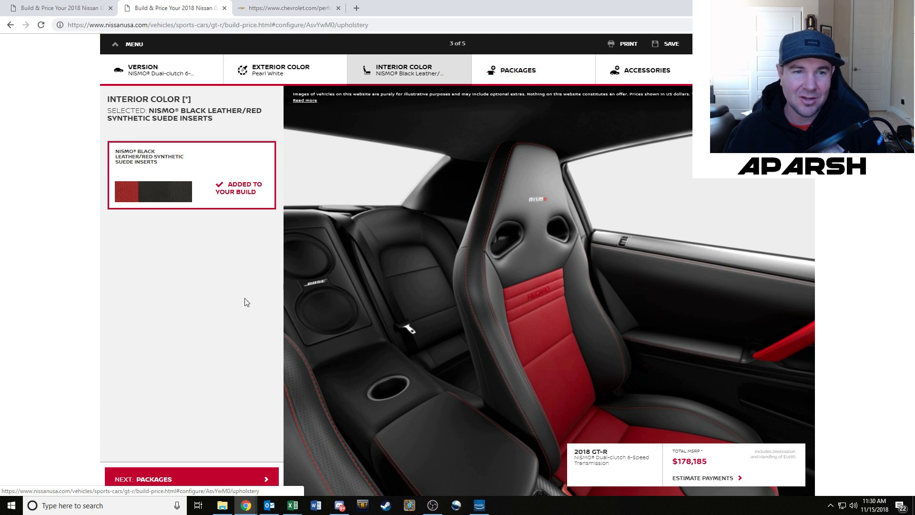
left_click(560, 78)
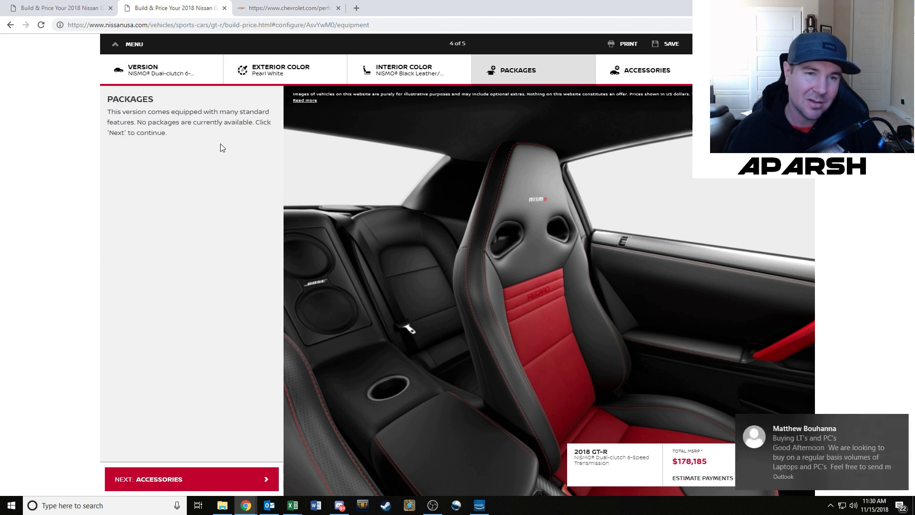
left_click(899, 421)
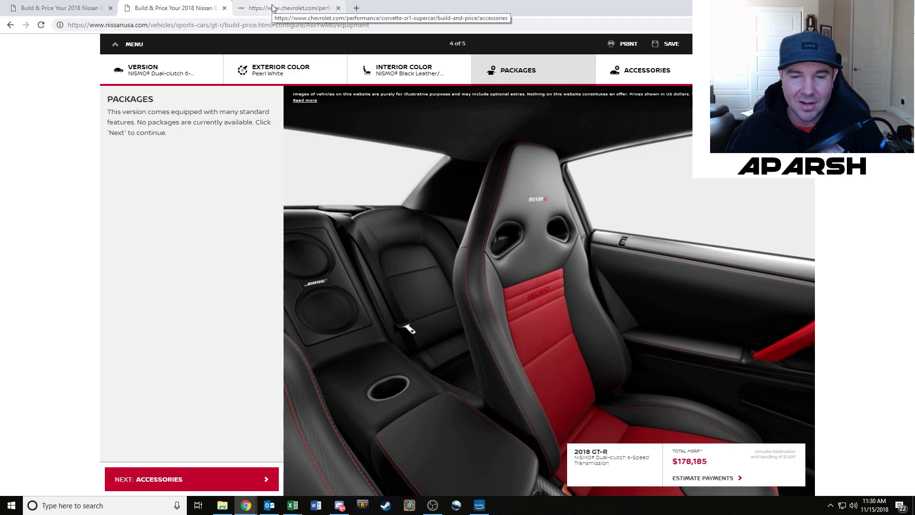
Switch to the Excel comparison sheet and review the GTR nismo's starting price, 0-100 and 1/4 mile times against the GTR Pure's 0-100 time
key("alt+Tab")
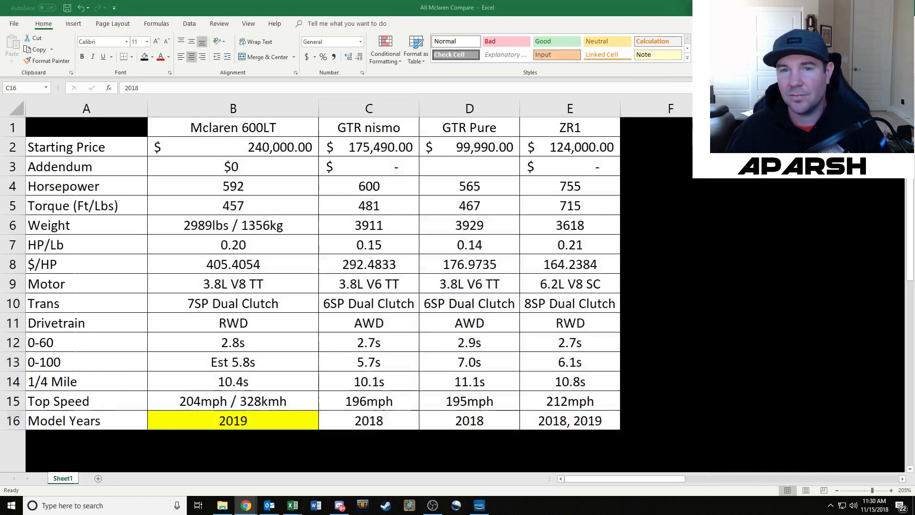
left_click(378, 147)
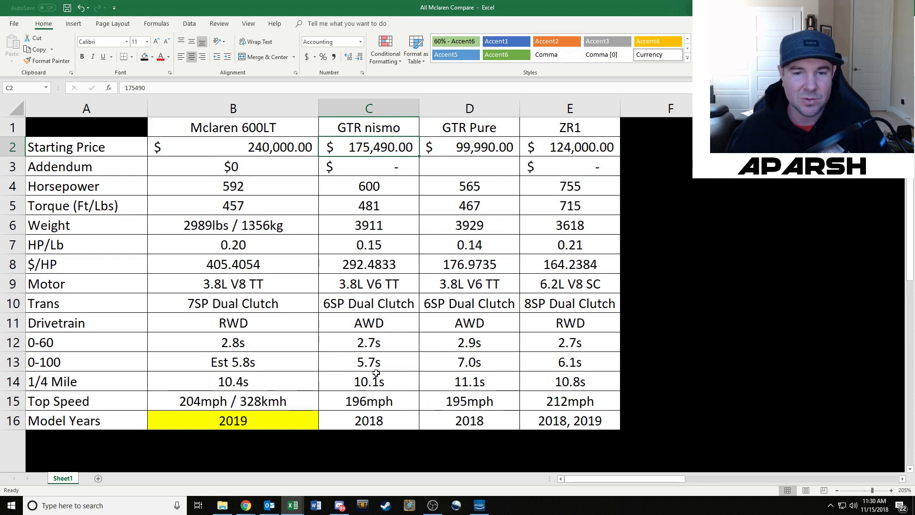
left_click_drag(374, 365, 376, 379)
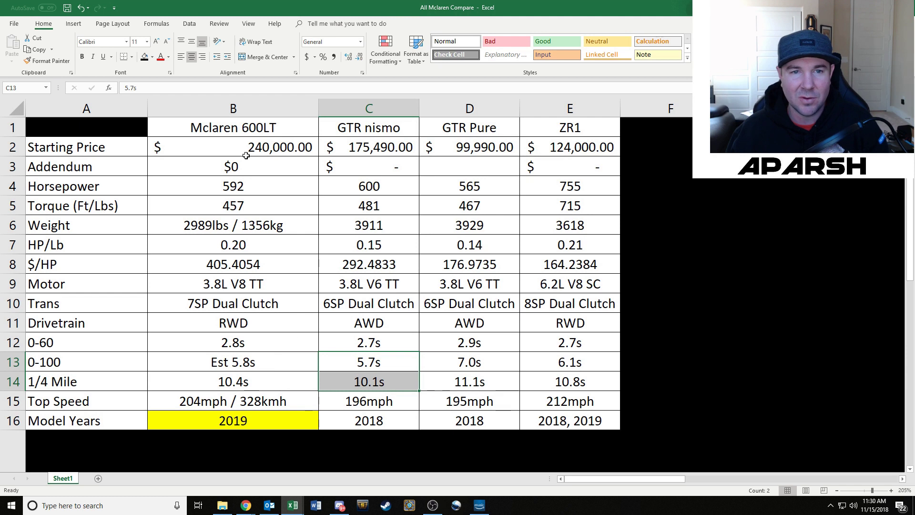
left_click(472, 362)
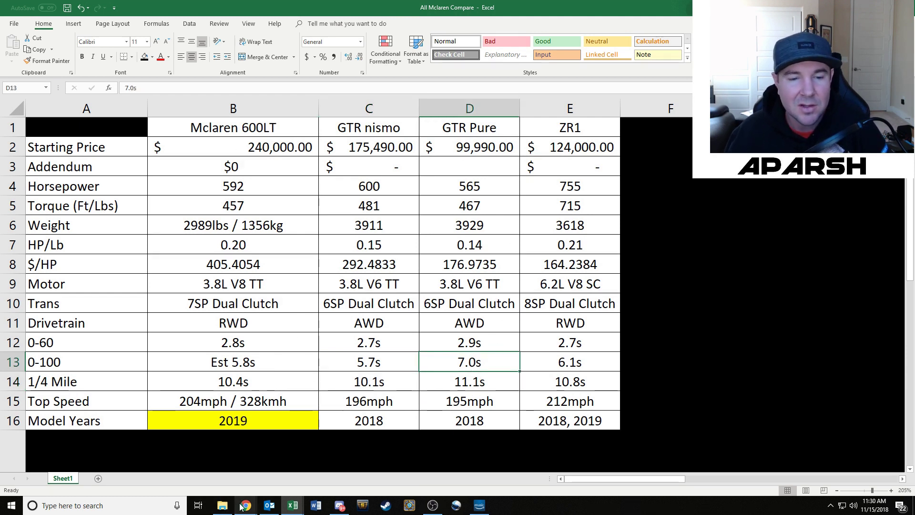
Switch back to Chrome and open the 2019 Corvette ZR1 build-and-price page
mouse_move(246, 506)
left_click(284, 470)
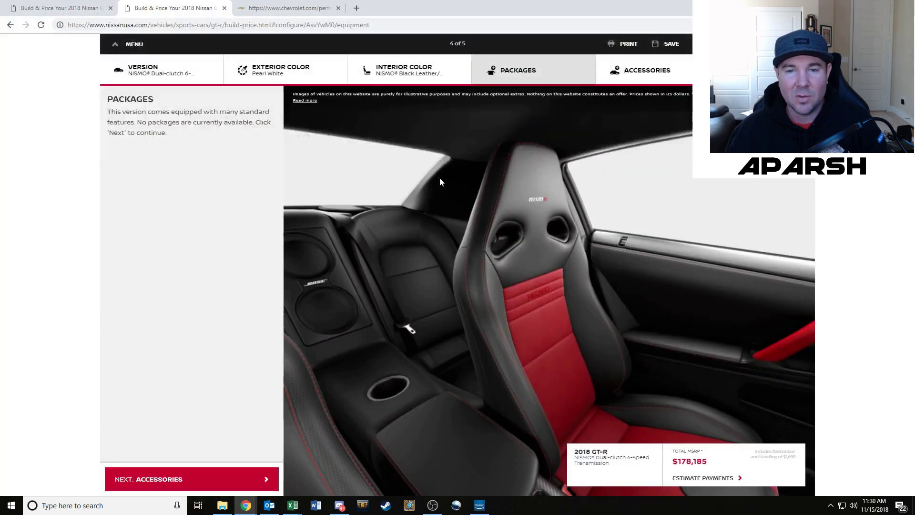
left_click(288, 7)
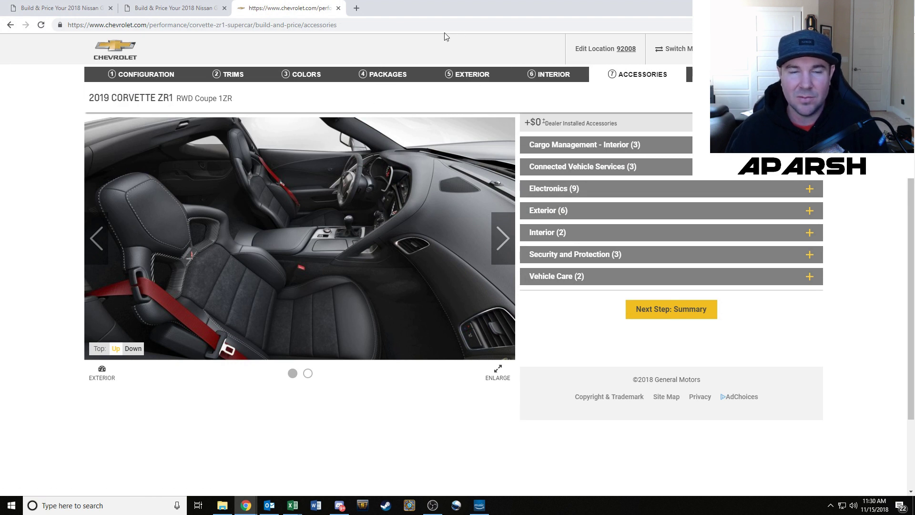
Step through the ZR1's configuration and trims stages and read the 3ZR trim's feature highlights, including cameras and navigation
left_click(139, 78)
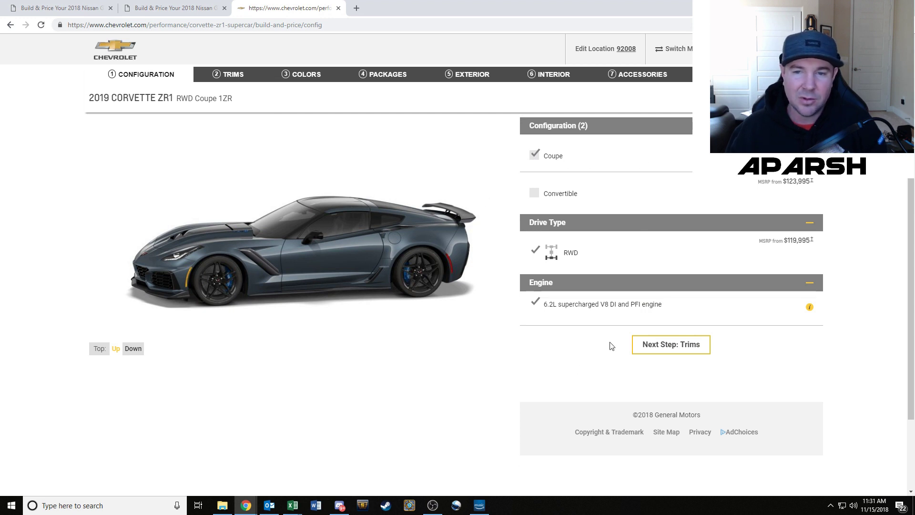
left_click(660, 349)
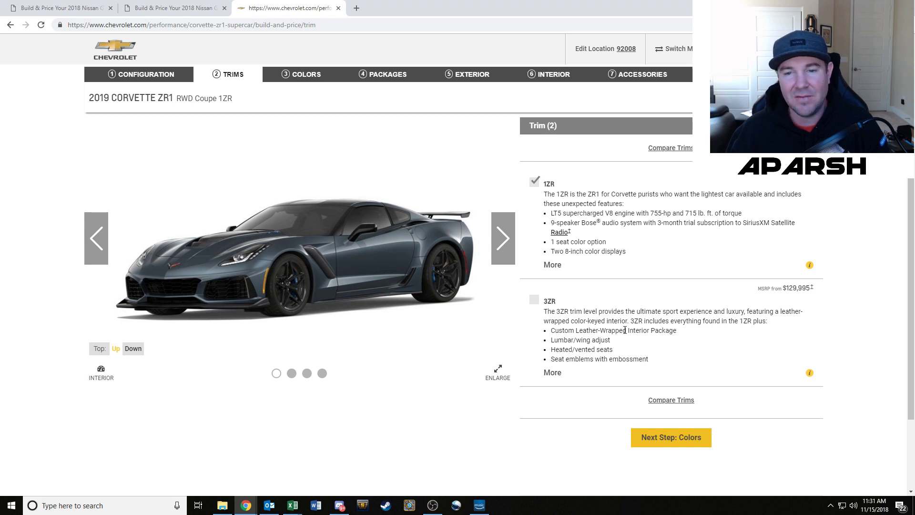
left_click(810, 373)
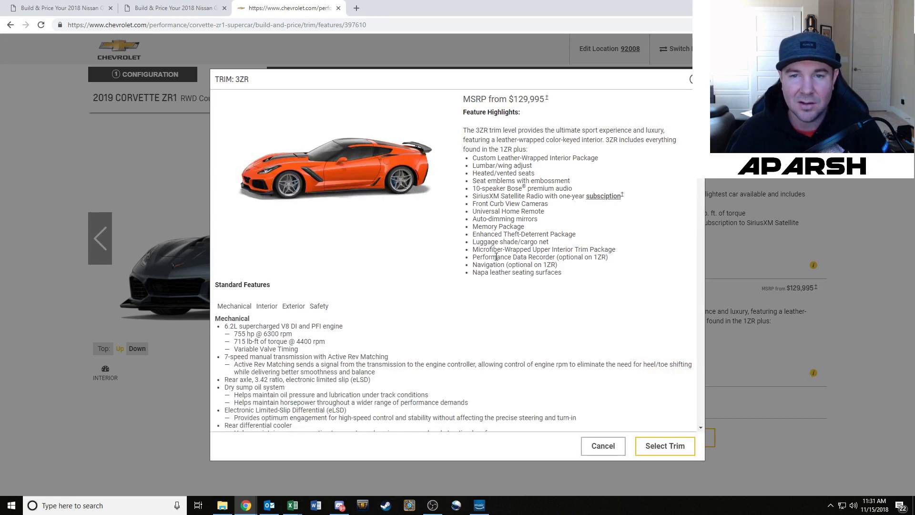
left_click_drag(482, 226, 540, 204)
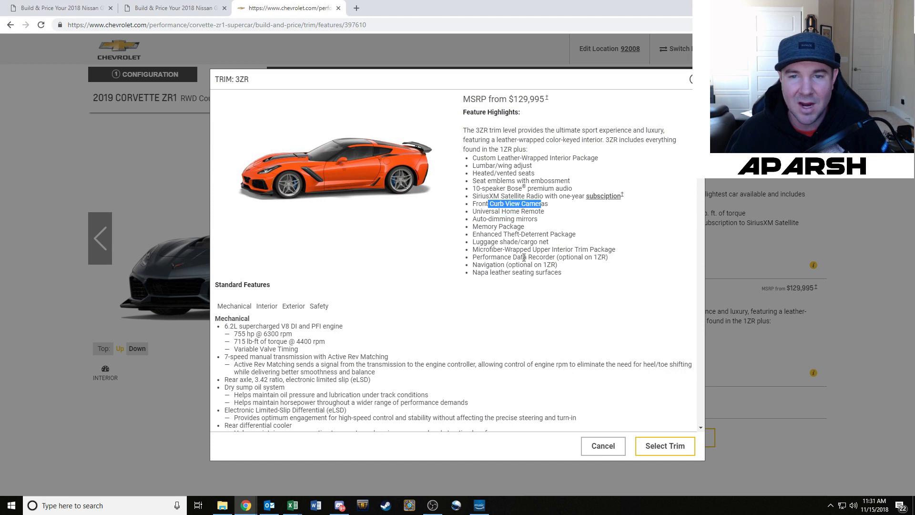
left_click_drag(495, 267, 574, 284)
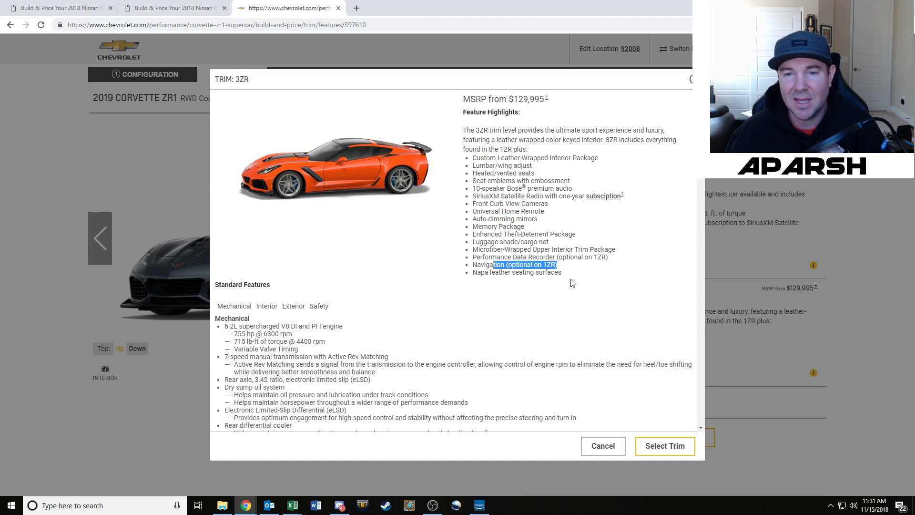
left_click_drag(492, 289, 568, 286)
left_click(551, 301)
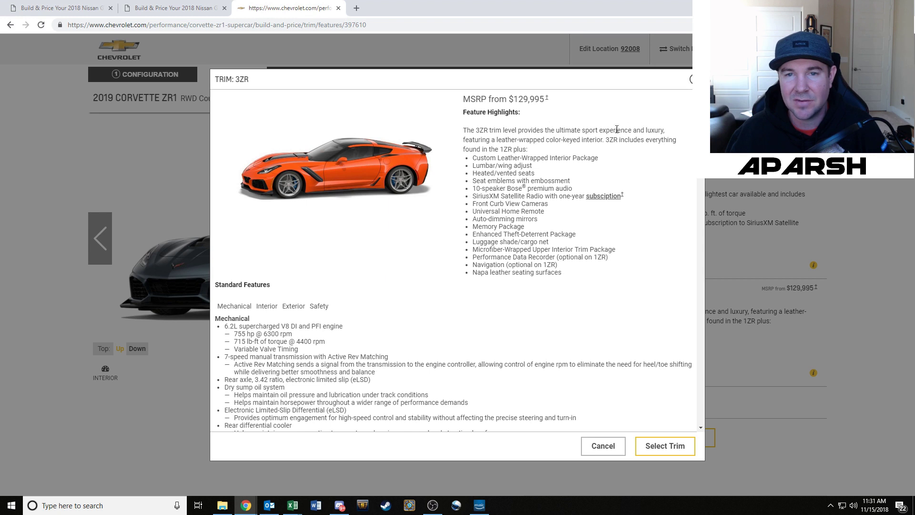
key("Escape")
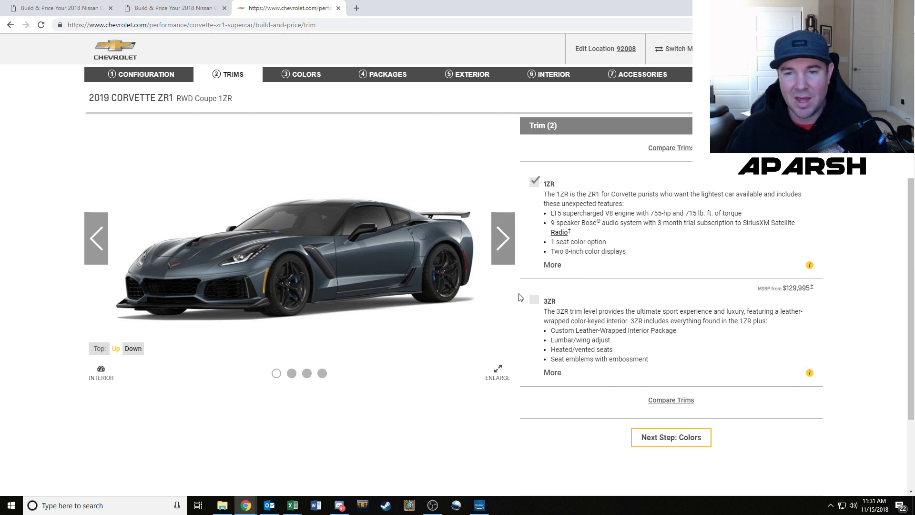
Advance to the colors stage and review the exterior colors, premium tintcoats, hood stripe and interior color
left_click(669, 443)
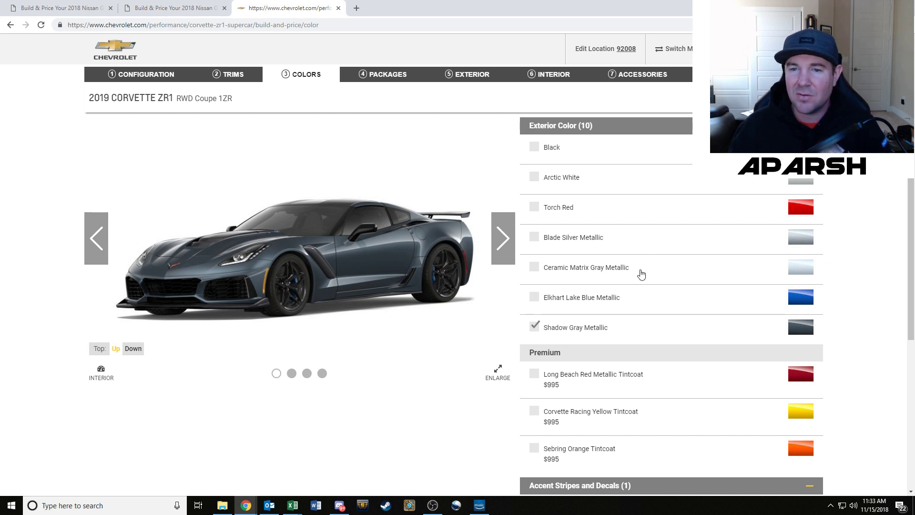
scroll(824, 319, "down", 1)
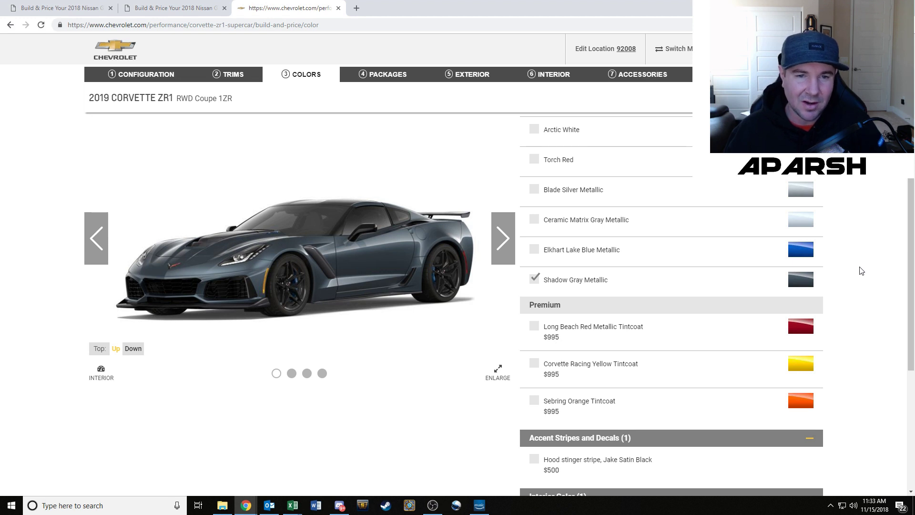
scroll(861, 271, "up", 1)
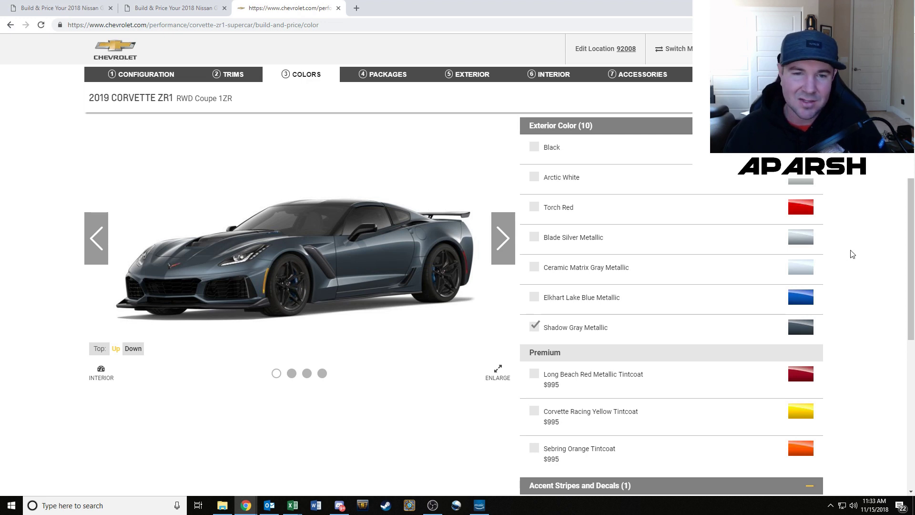
scroll(825, 307, "down", 1)
scroll(829, 316, "up", 1)
scroll(765, 344, "down", 2)
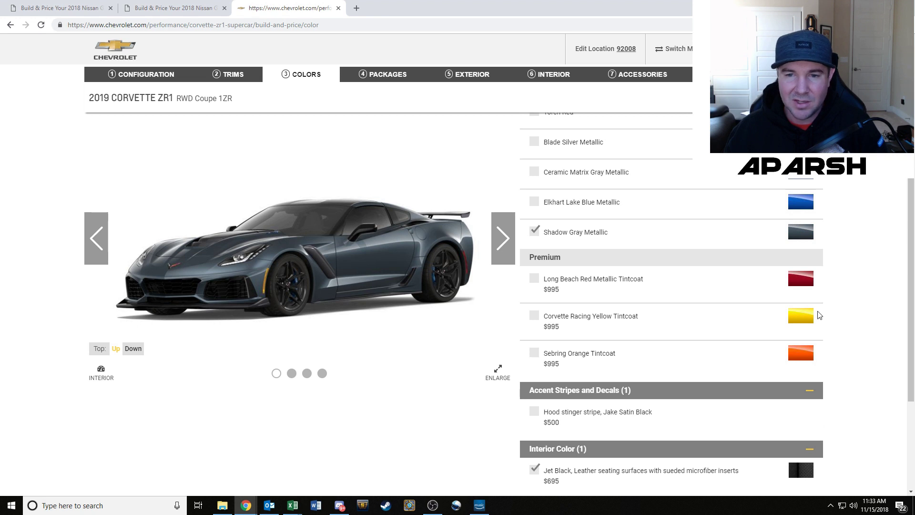
scroll(638, 353, "up", 1)
scroll(620, 348, "up", 2)
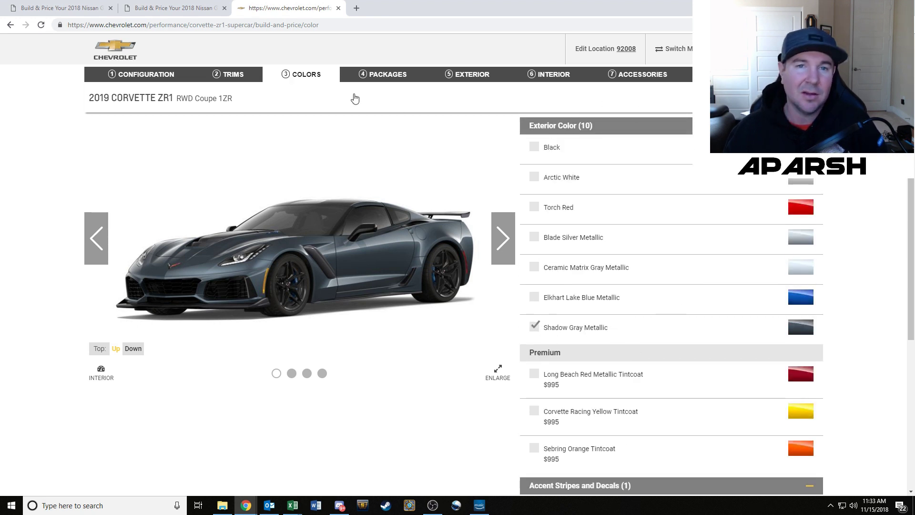
Review the packages stage, then read through the wheels, mechanical options and exterior options in the exterior stage
left_click(382, 76)
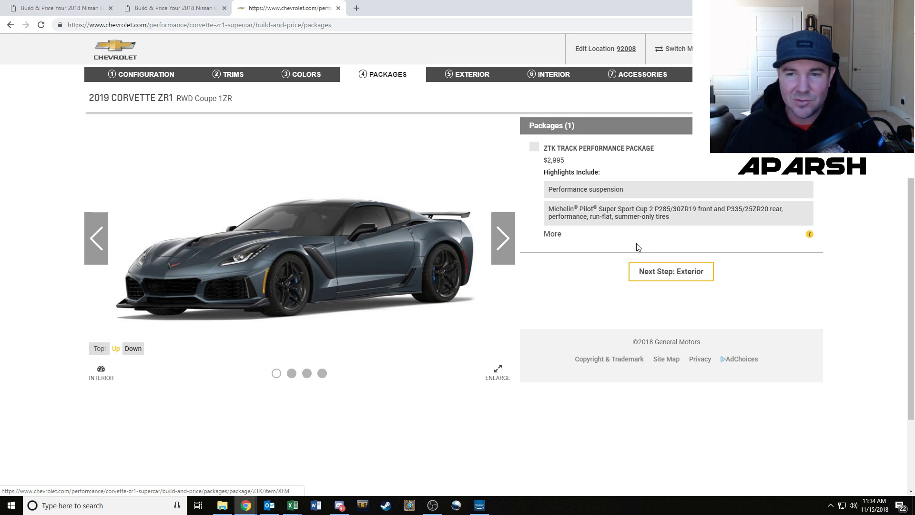
left_click(658, 275)
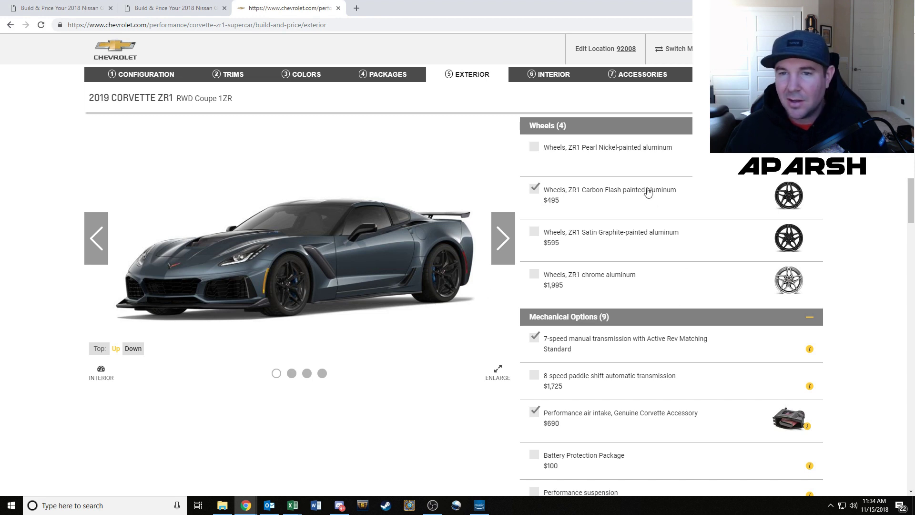
scroll(548, 281, "down", 2)
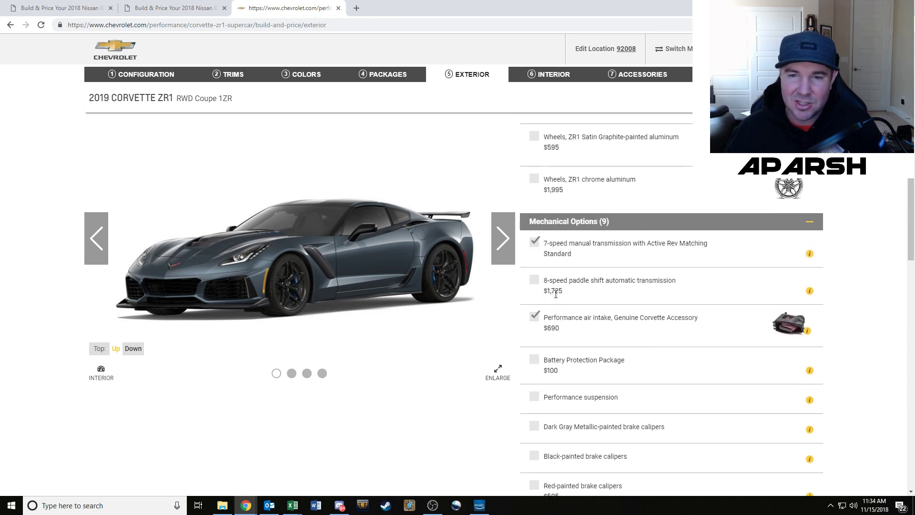
scroll(688, 288, "down", 2)
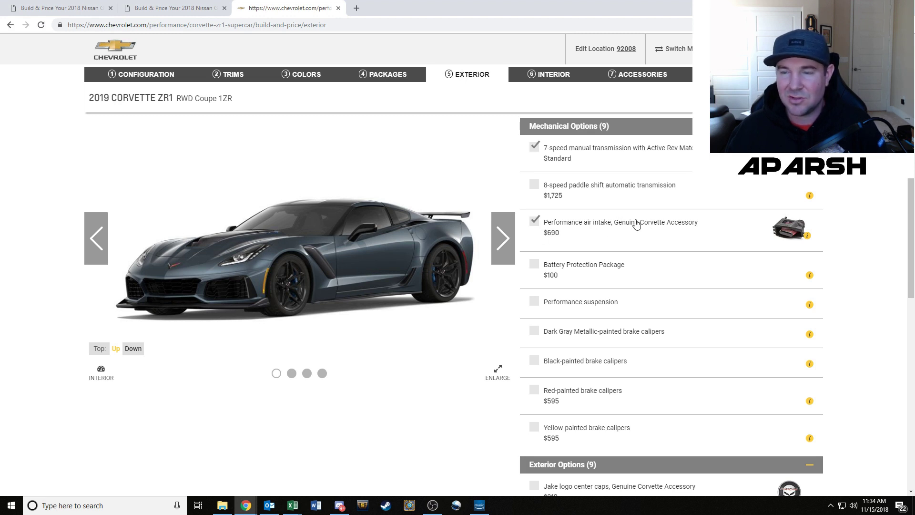
scroll(620, 228, "down", 2)
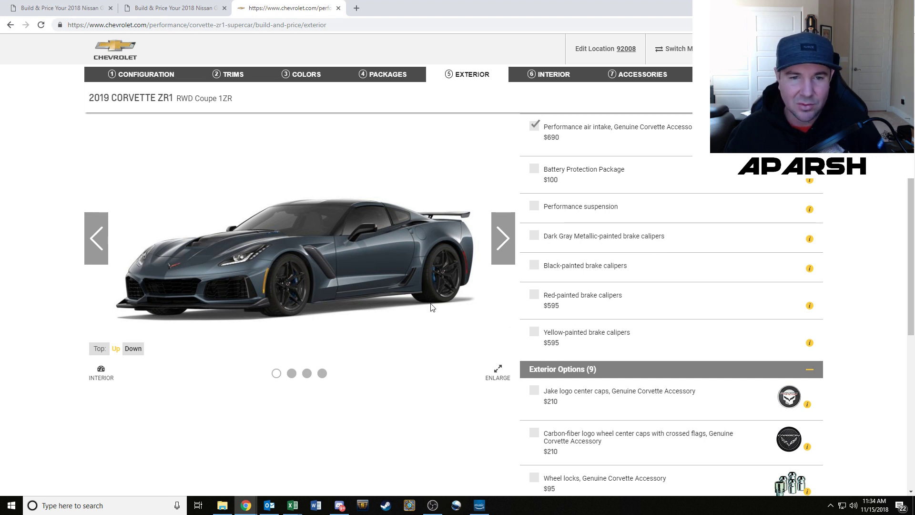
scroll(634, 303, "down", 2)
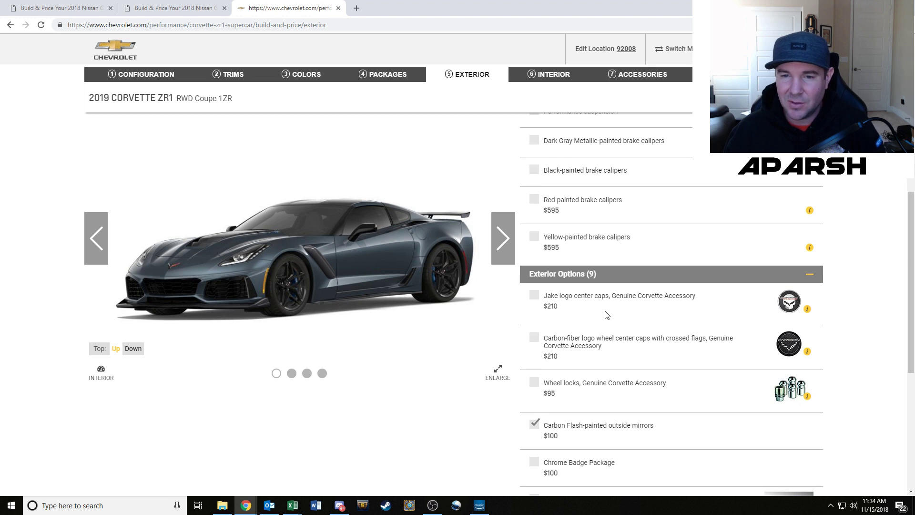
scroll(606, 315, "down", 2)
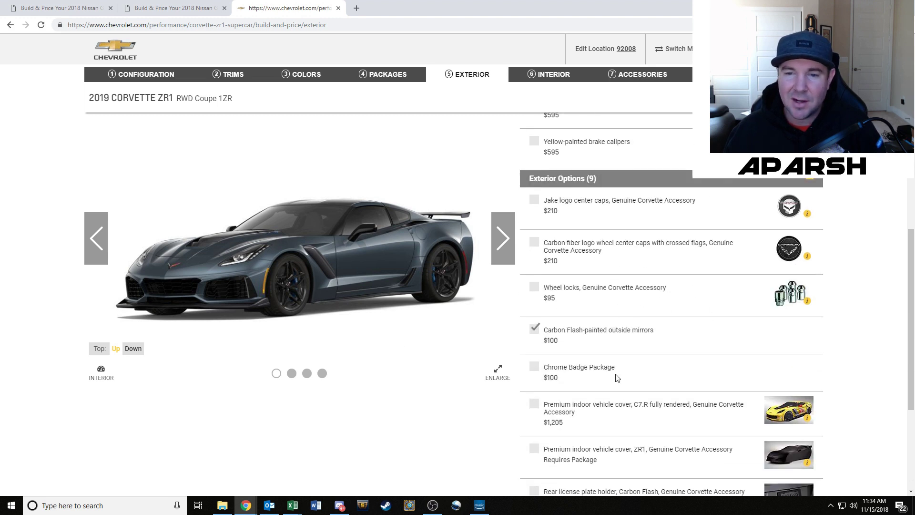
scroll(617, 378, "down", 3)
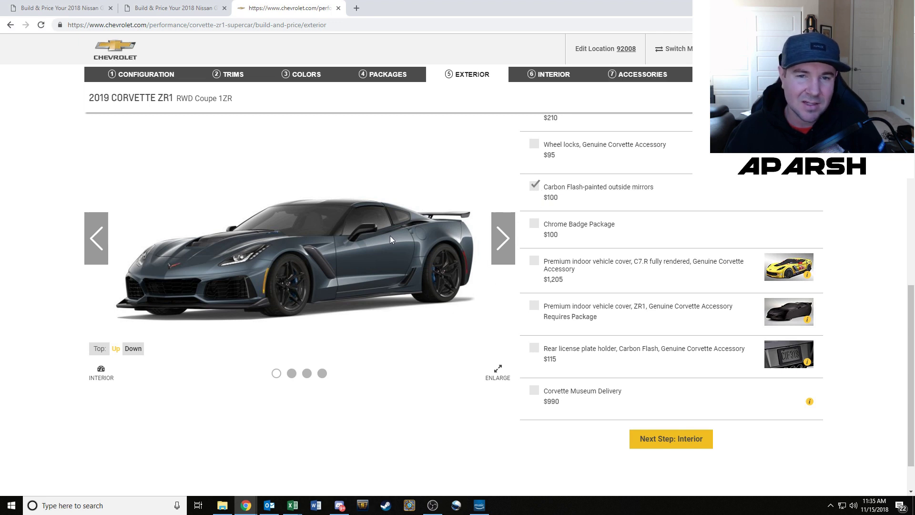
Cycle through the ZR1's exterior views while rechecking the wheel and mechanical options, ending on the front three-quarter view
left_click(502, 239)
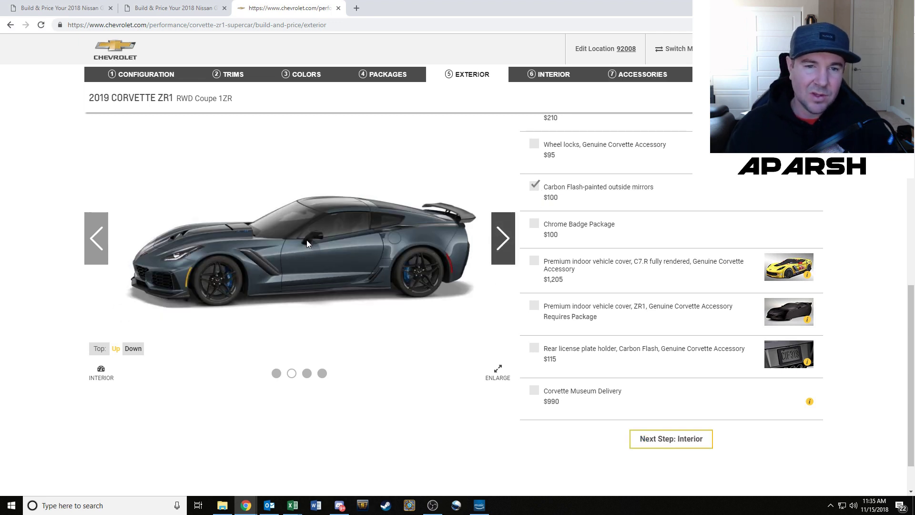
left_click(503, 240)
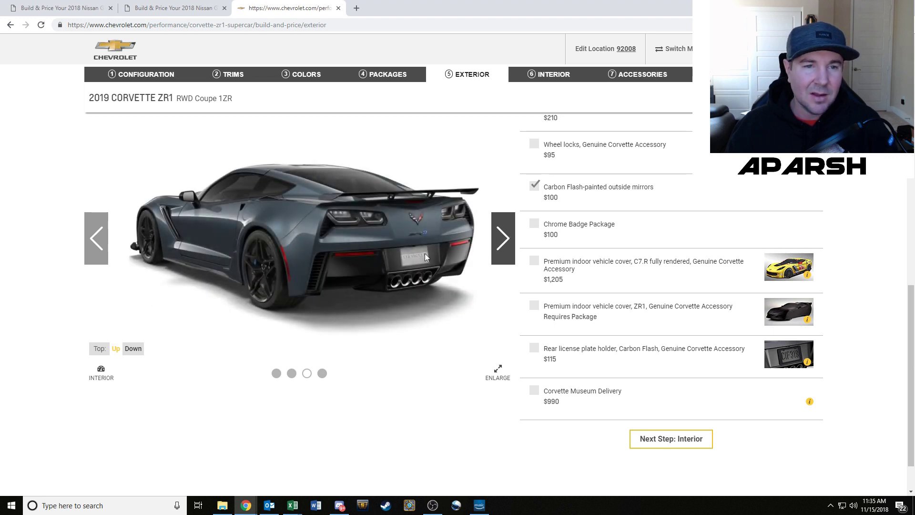
scroll(557, 276, "up", 10)
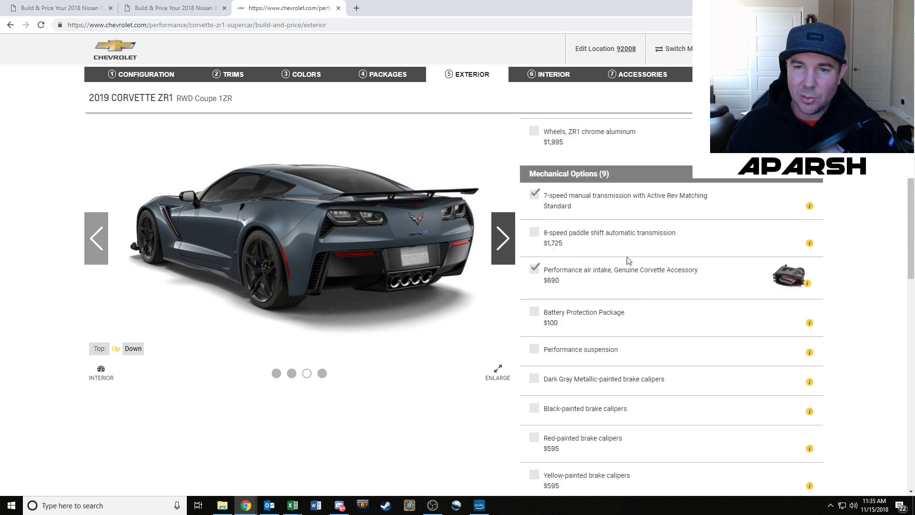
scroll(573, 214, "up", 3)
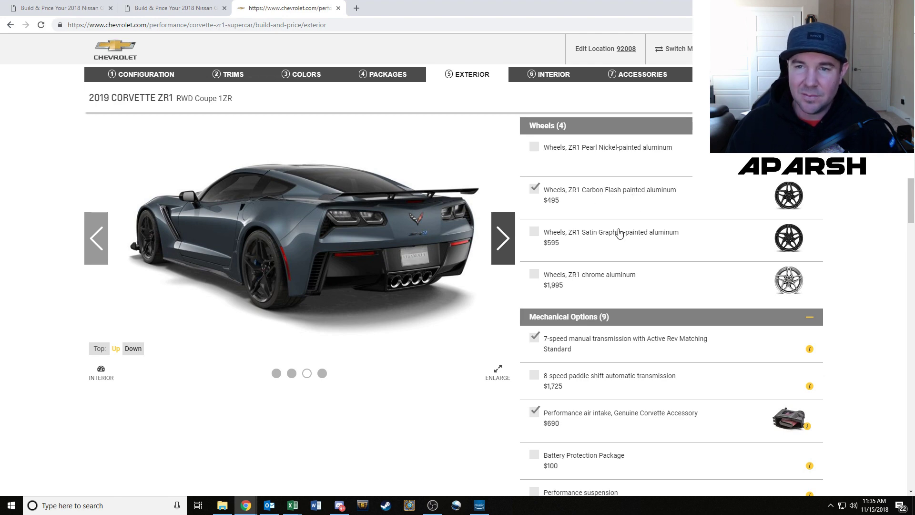
scroll(619, 250, "down", 12)
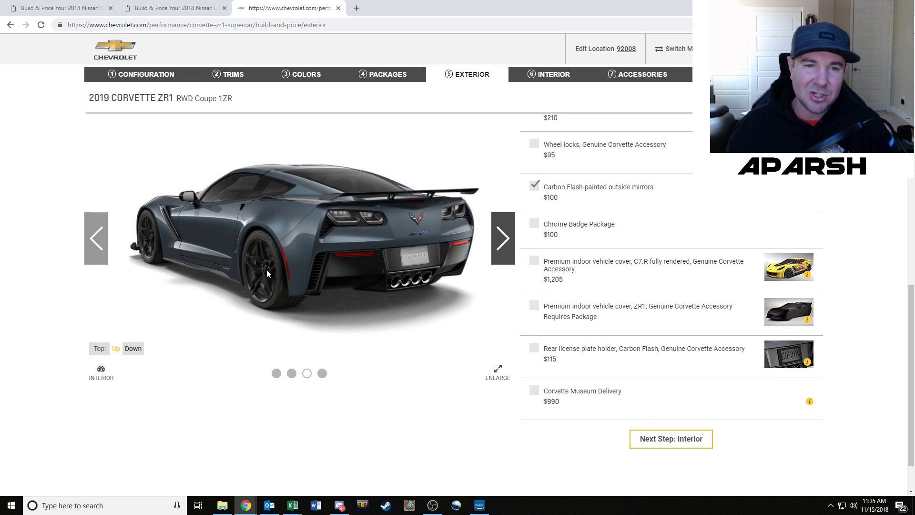
left_click(503, 238)
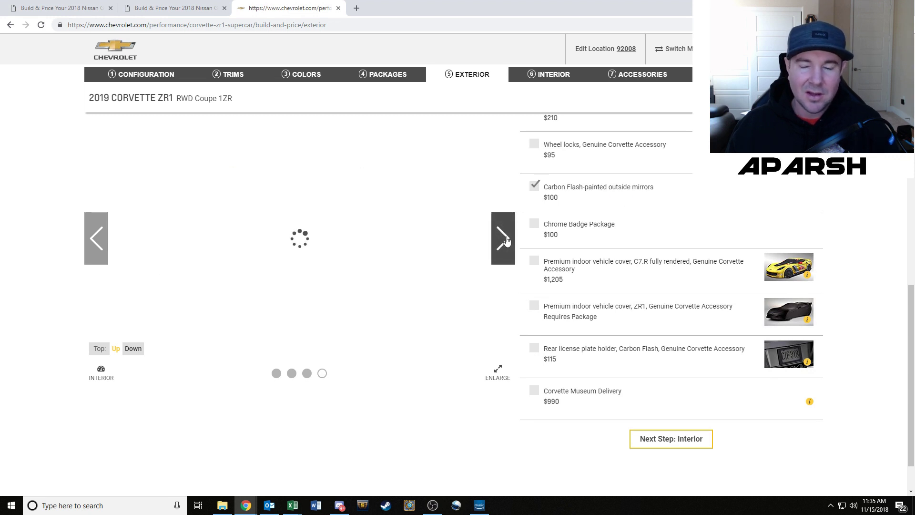
left_click(275, 376)
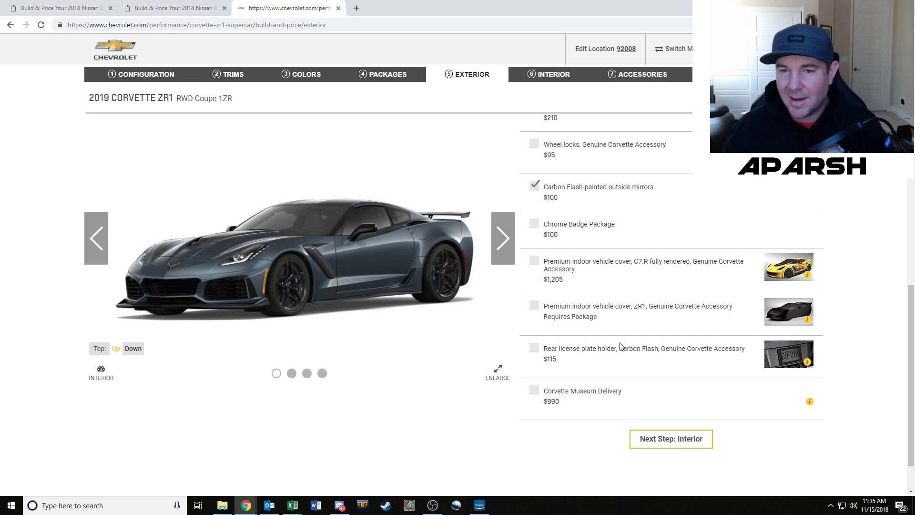
Read the details of the C7.R premium indoor vehicle cover and Corvette Museum Delivery, closing each without selecting it
left_click(783, 275)
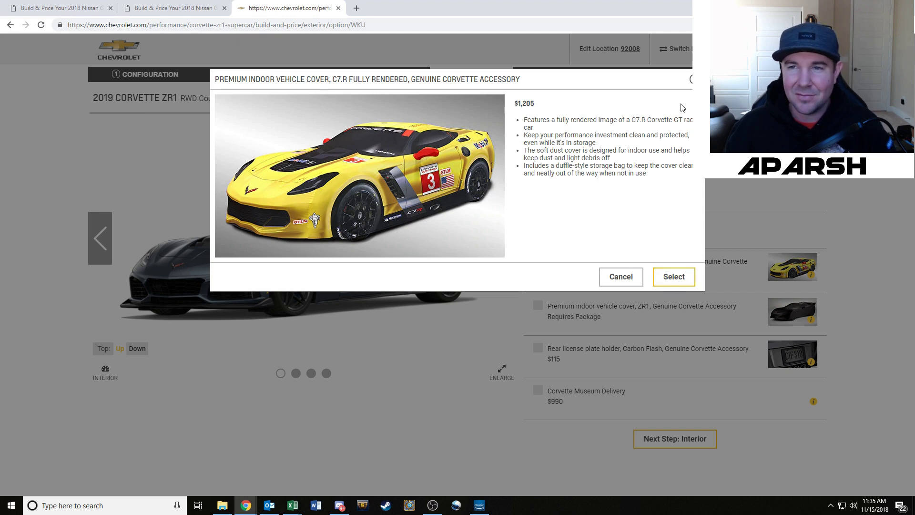
left_click(691, 81)
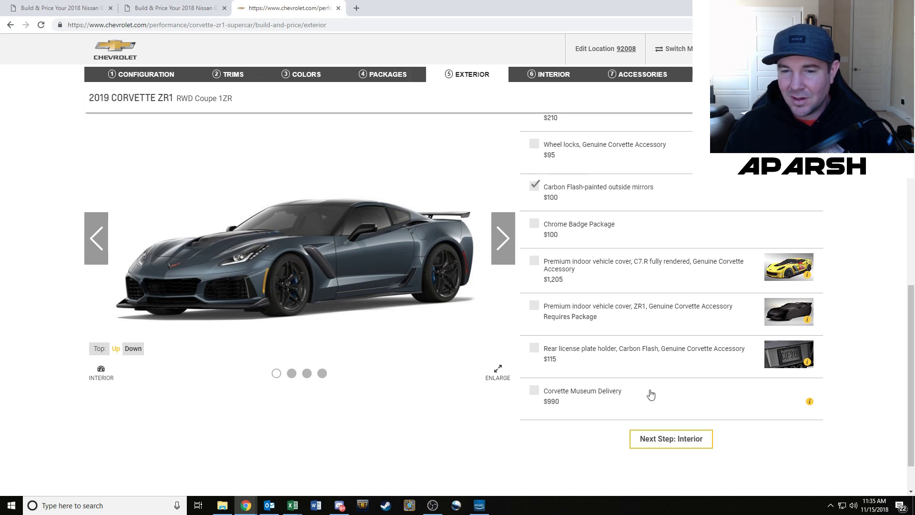
left_click(809, 401)
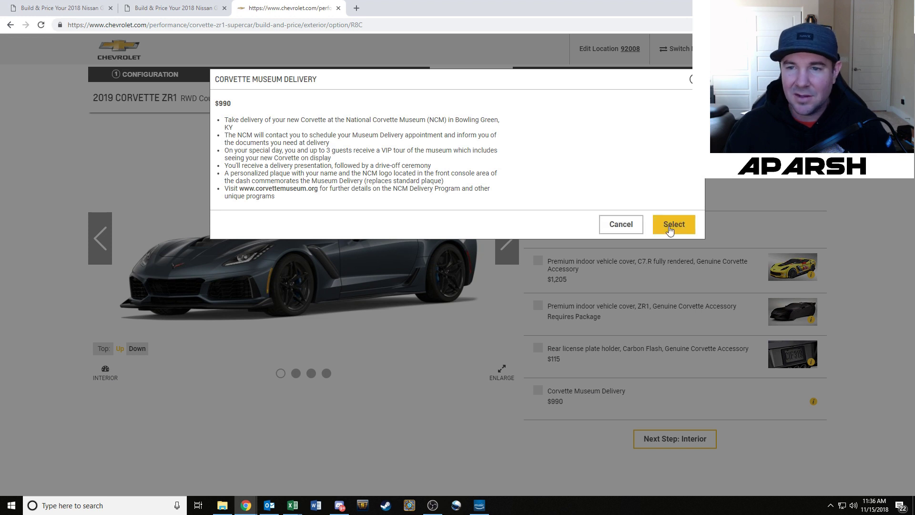
left_click(665, 352)
In the interior stage, select the infotainment system with navigation, accept the added performance data and video recorder, and view both cabin angles
left_click(671, 439)
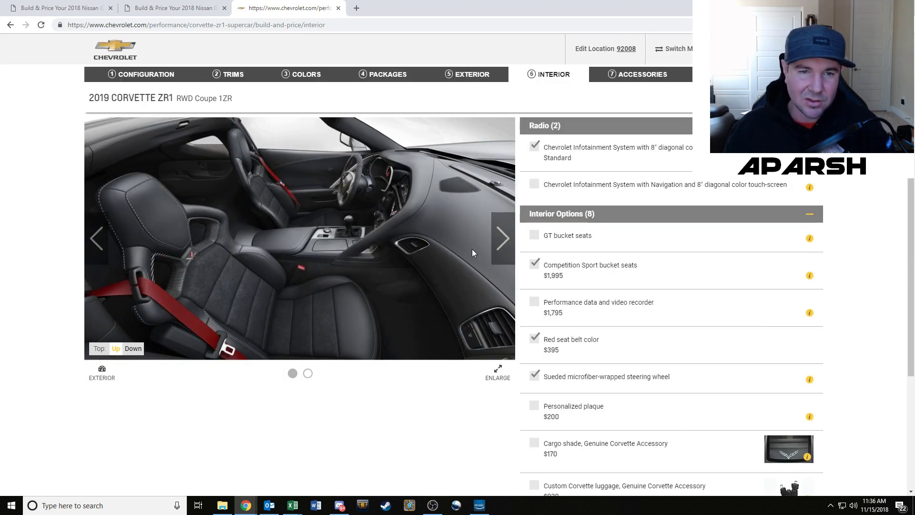
left_click(501, 239)
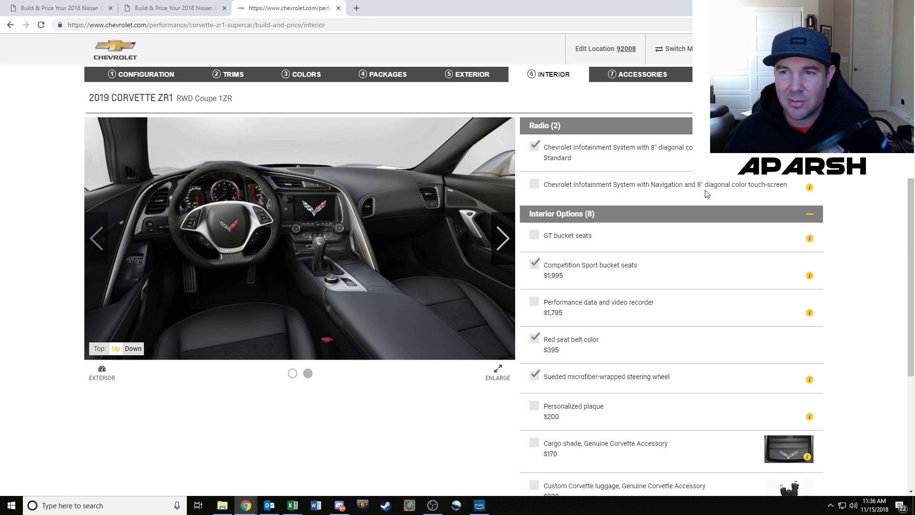
left_click(531, 195)
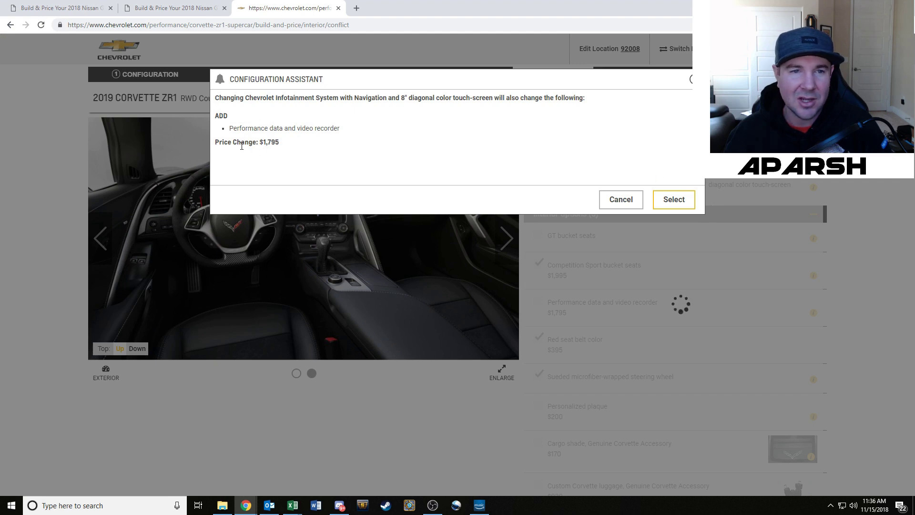
left_click(674, 199)
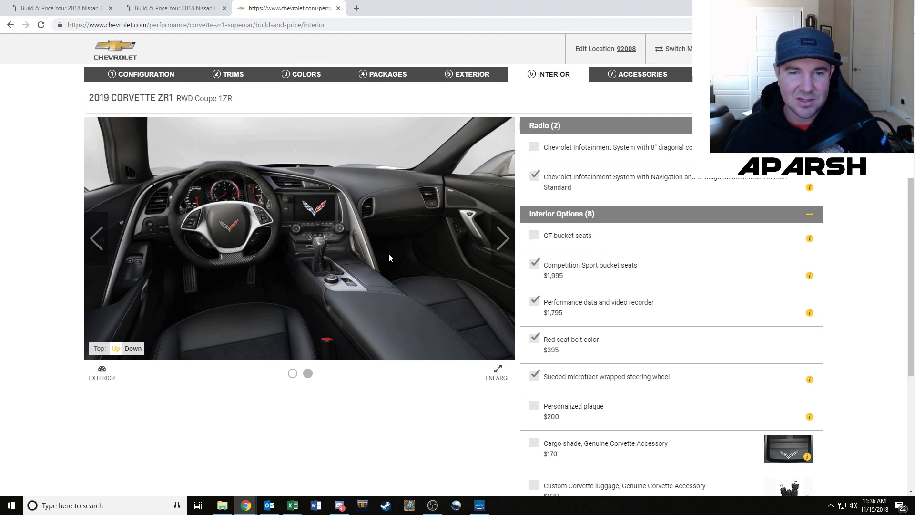
left_click(503, 239)
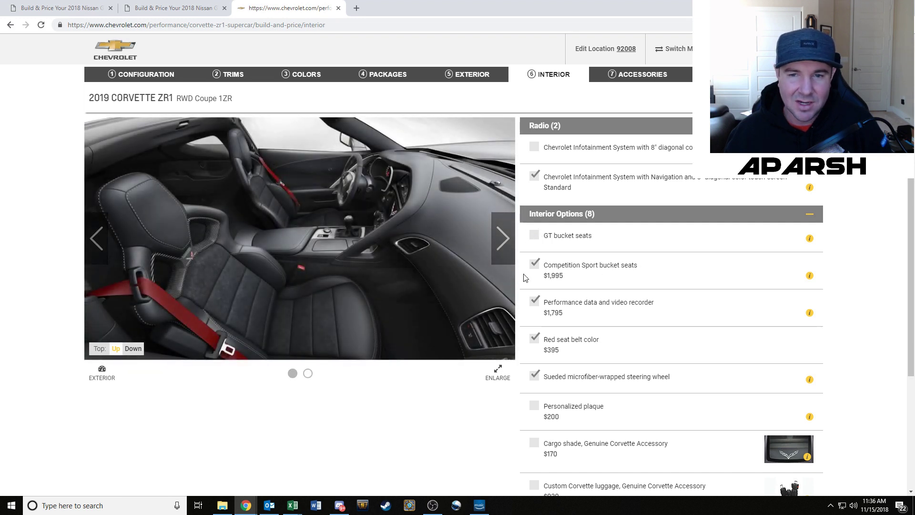
Try the GT bucket seats with their linked changes, and switch back to the Competition Sport bucket seats
left_click(535, 240)
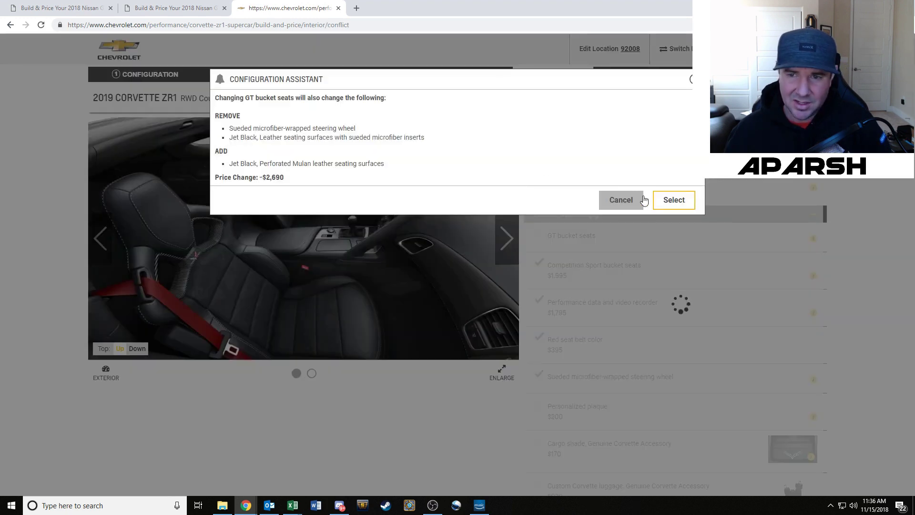
left_click(665, 200)
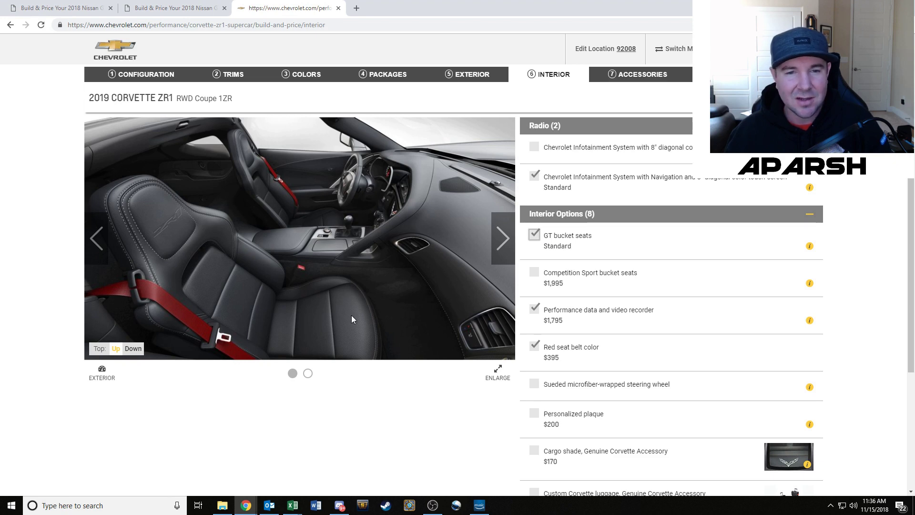
left_click(546, 279)
left_click(674, 200)
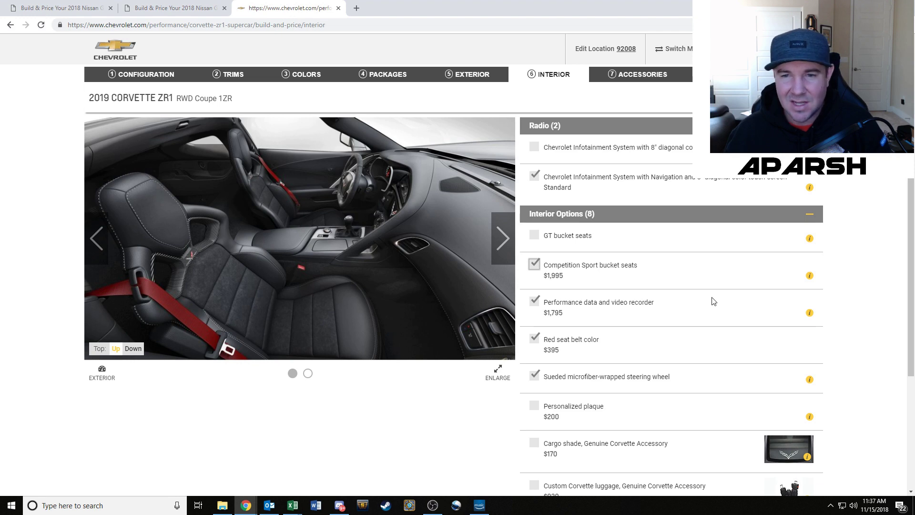
Remove the performance data and video recorder, accepting the replacement of the navigation radio with the 8" touch-screen infotainment system
scroll(691, 291, "down", 2)
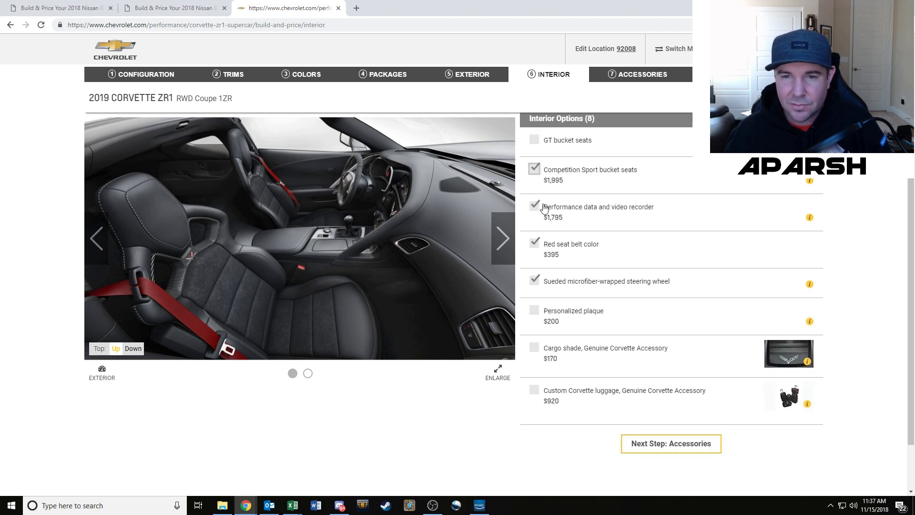
left_click(545, 209)
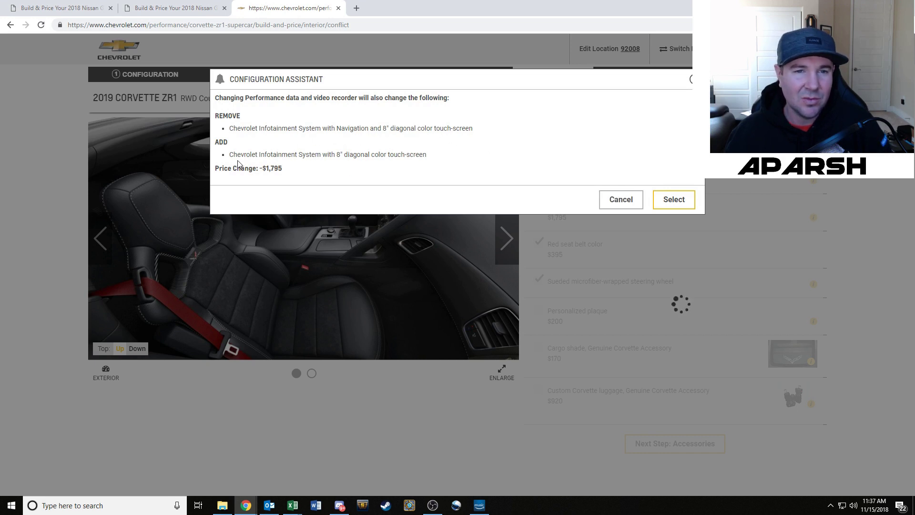
left_click(679, 202)
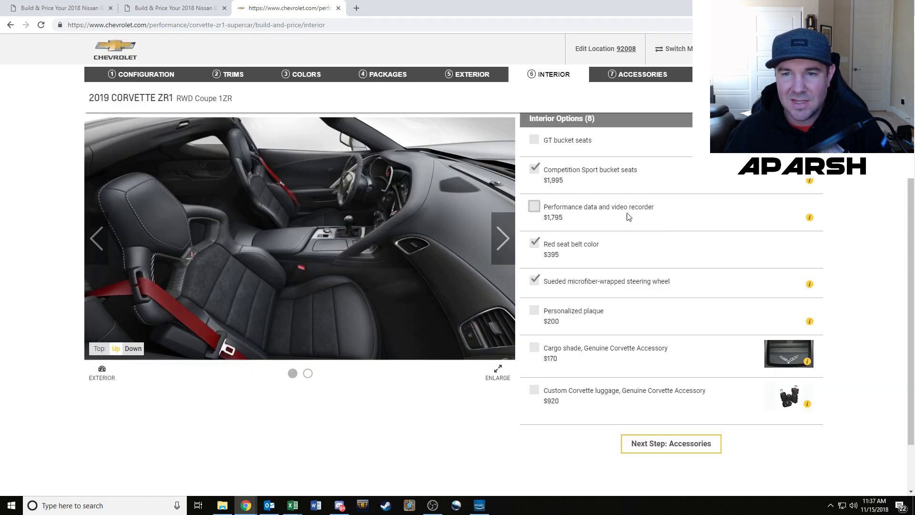
Review the radio choice and read through the seat, seat belt, steering wheel and cargo entries in the interior options
scroll(636, 227, "up", 2)
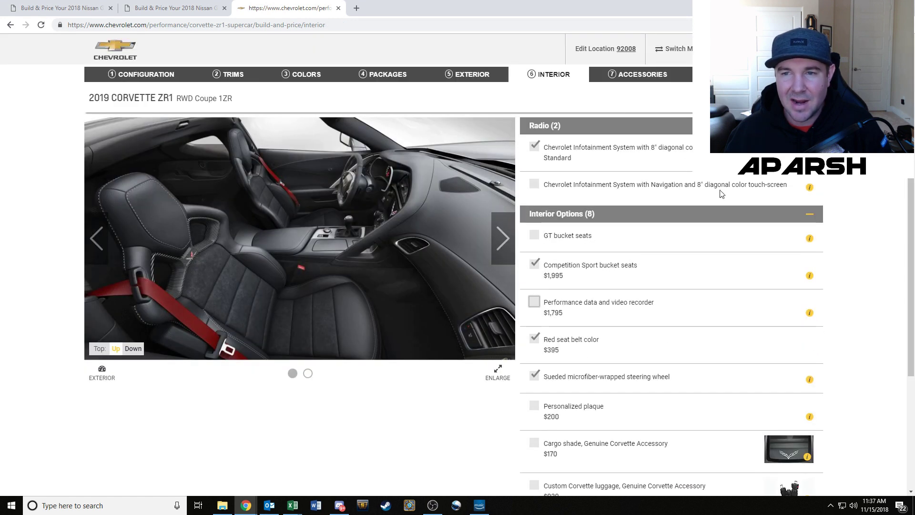
scroll(722, 194, "down", 2)
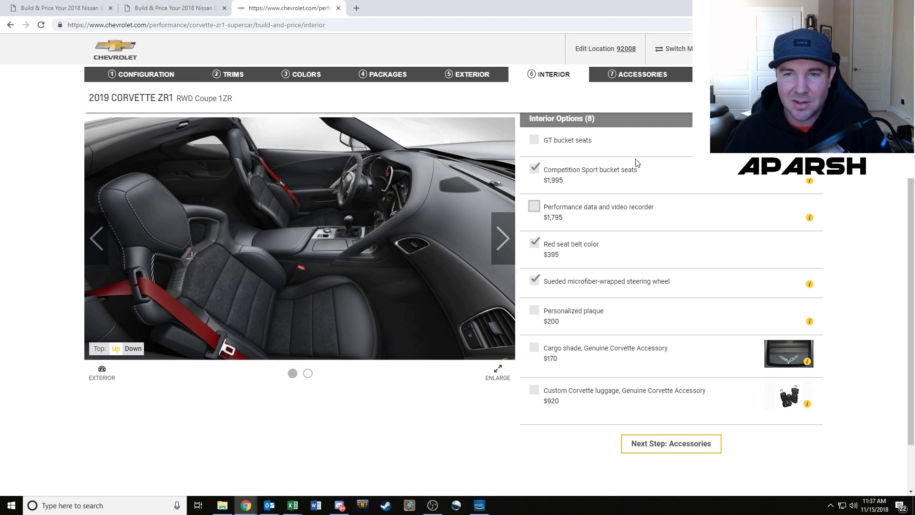
scroll(636, 163, "up", 2)
scroll(585, 333, "down", 1)
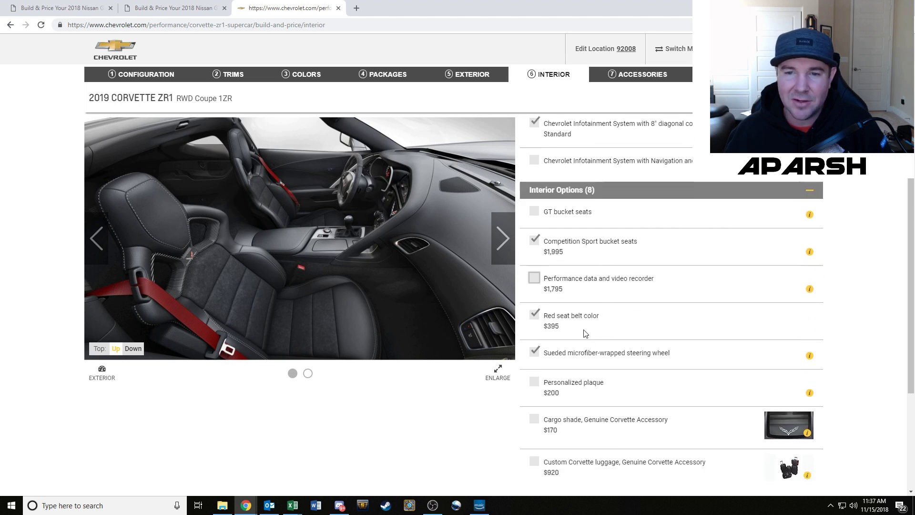
scroll(586, 334, "down", 3)
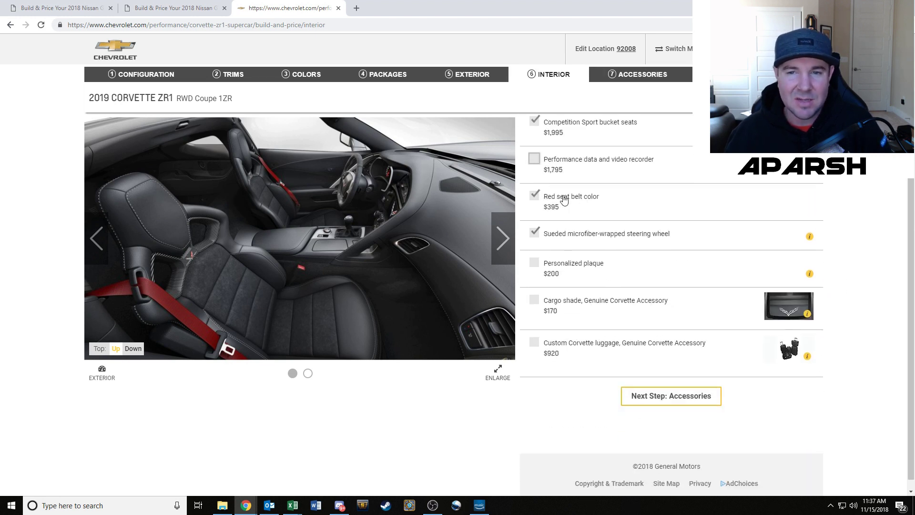
scroll(641, 231, "down", 1)
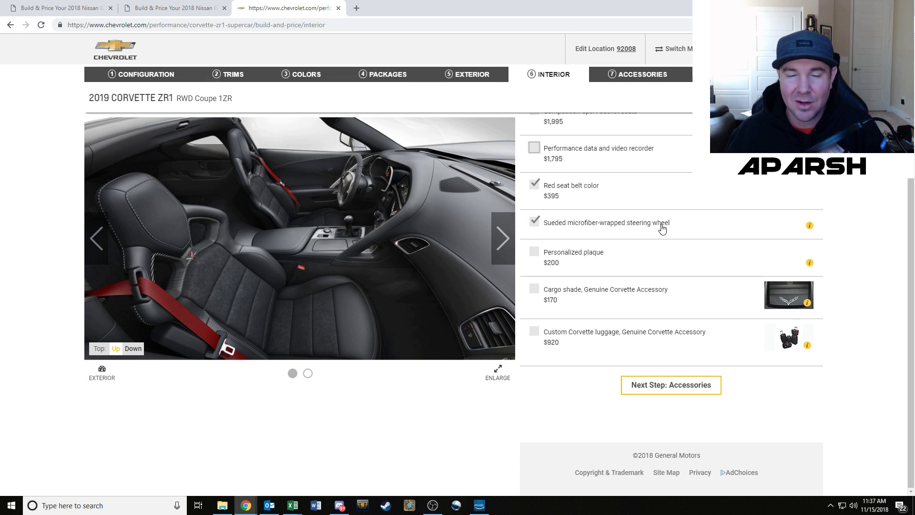
scroll(572, 251, "up", 3)
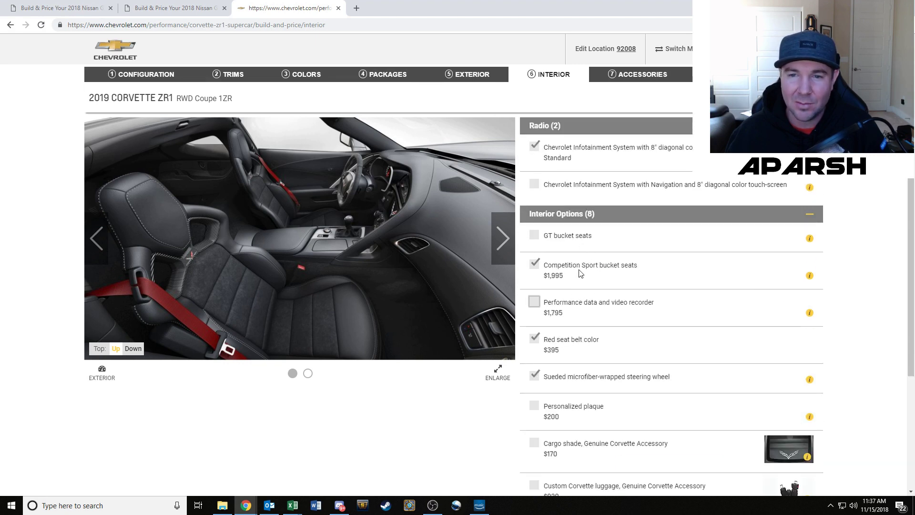
scroll(633, 297, "down", 3)
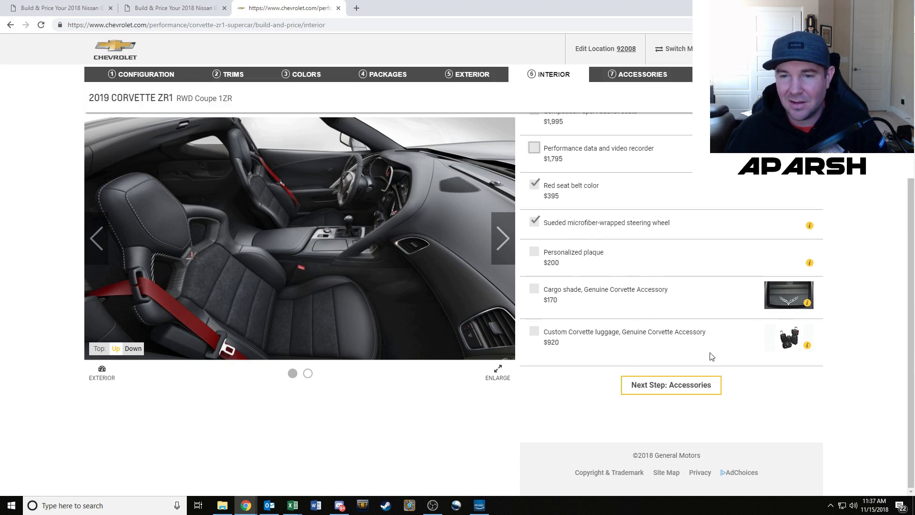
Advance to the accessories stage and look through the interior and exterior accessories without selecting any
left_click(668, 387)
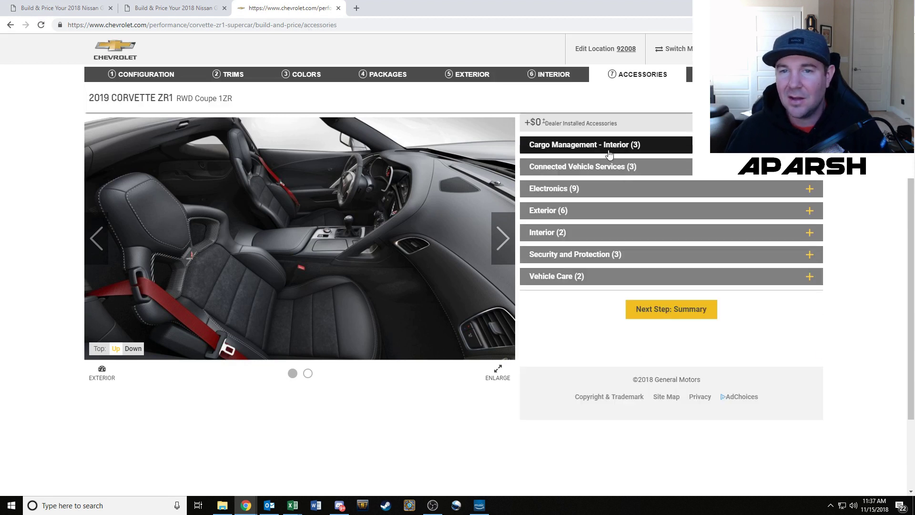
left_click(680, 232)
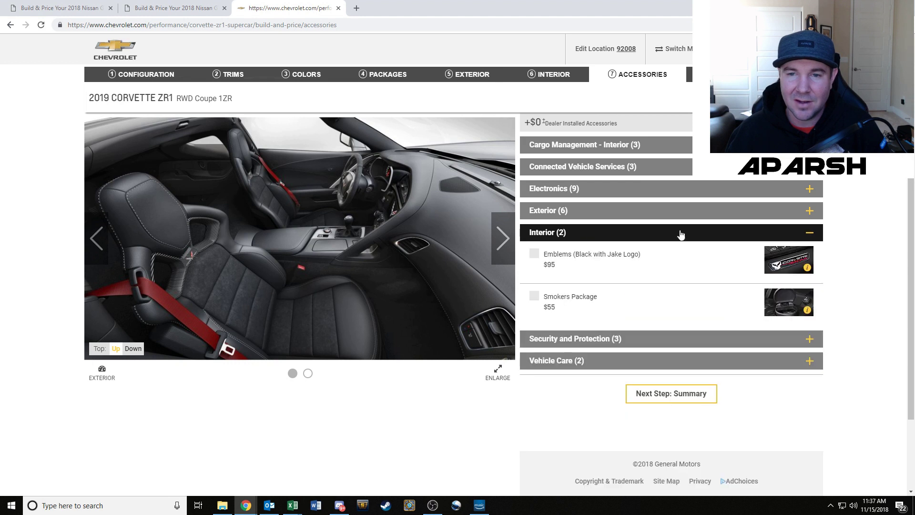
left_click(592, 233)
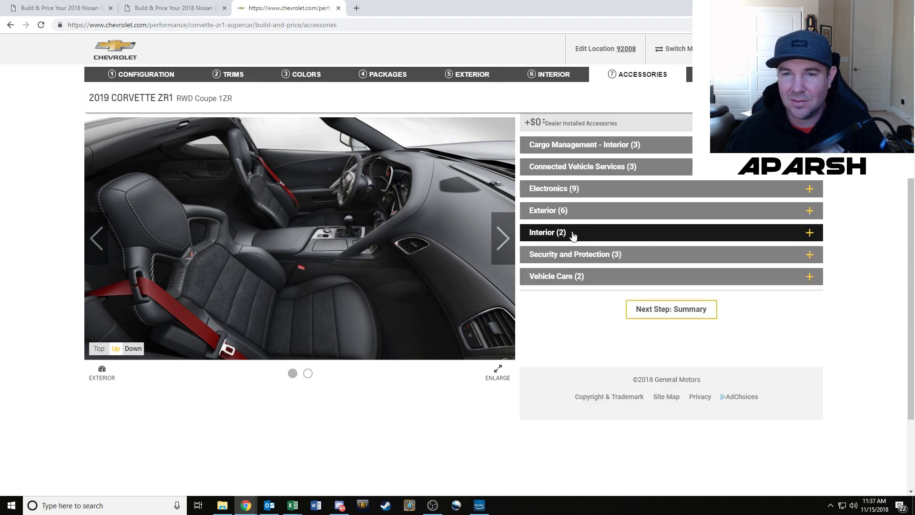
left_click(577, 212)
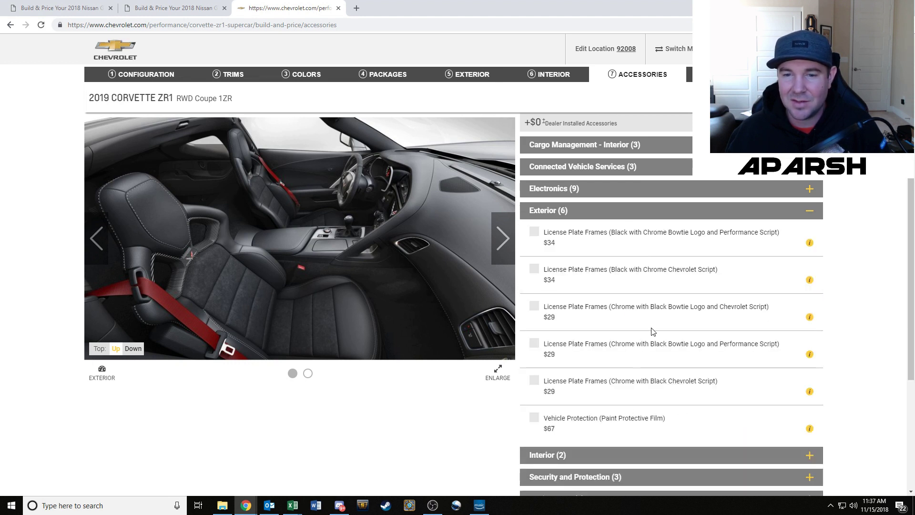
left_click(577, 210)
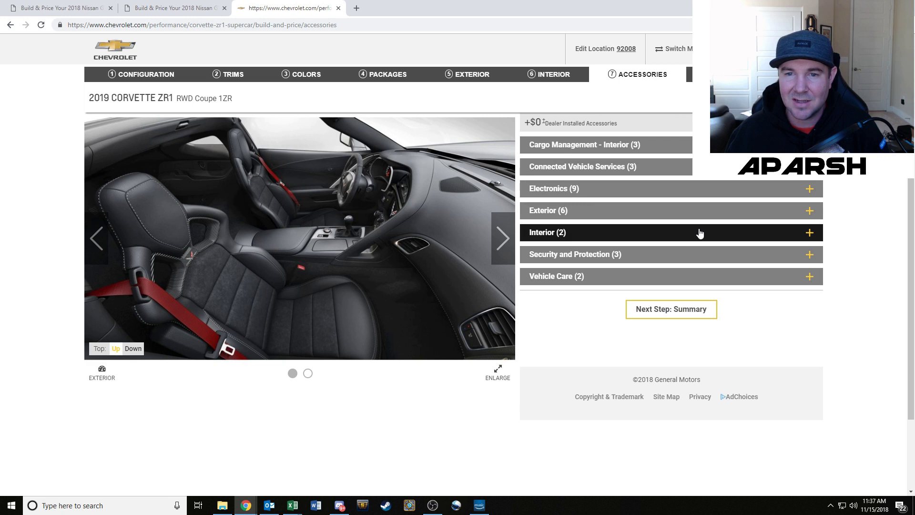
Continue to the build summary and examine the ZR1's price breakdown, highlighting the gas guzzler tax
left_click(666, 313)
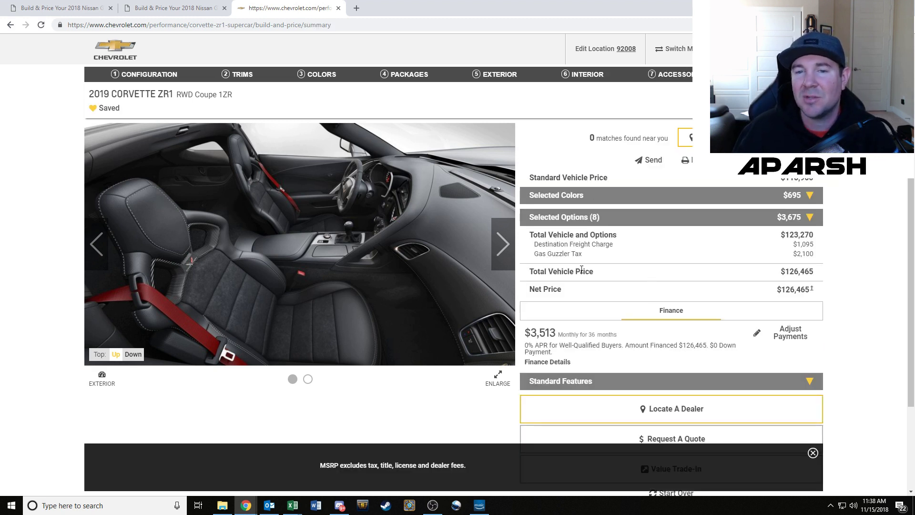
left_click_drag(793, 259, 833, 259)
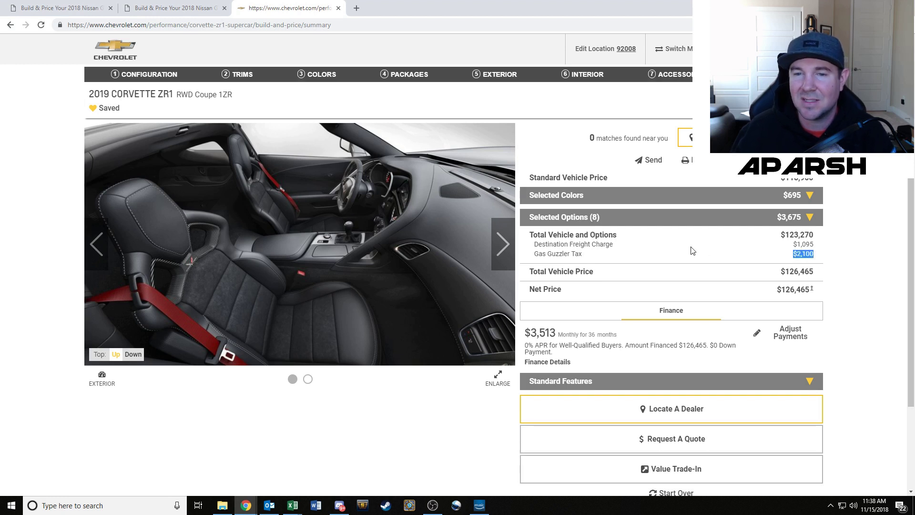
left_click(820, 233)
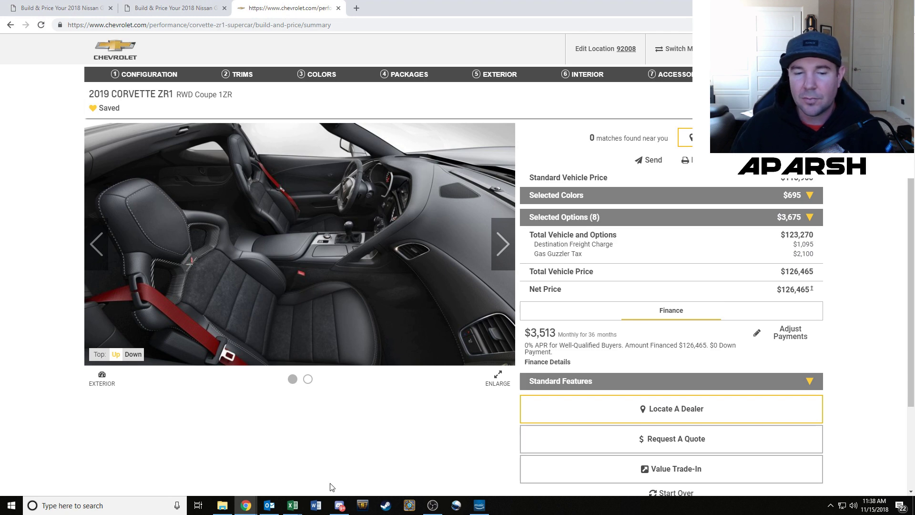
Switch to the All Mclaren Compare workbook in Excel and review the ZR1 column from its heading to the drivetrain
mouse_move(292, 505)
left_click(545, 471)
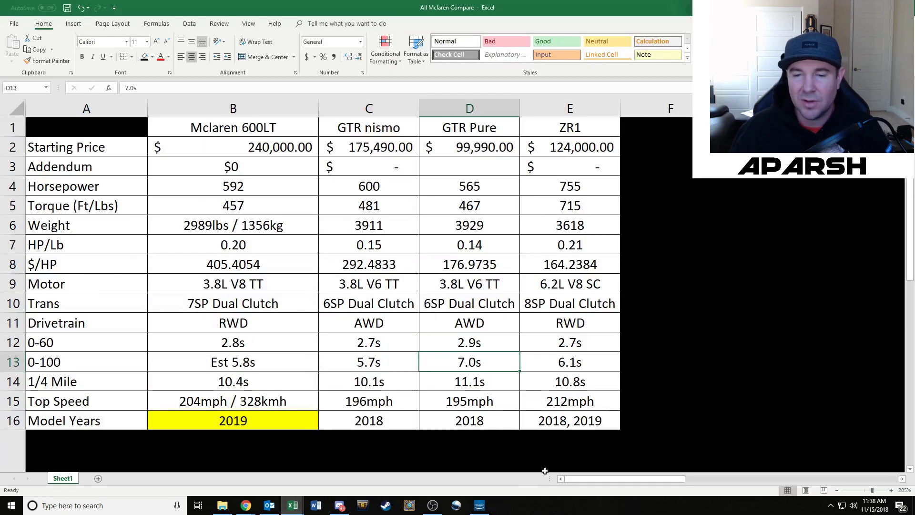
left_click(344, 203)
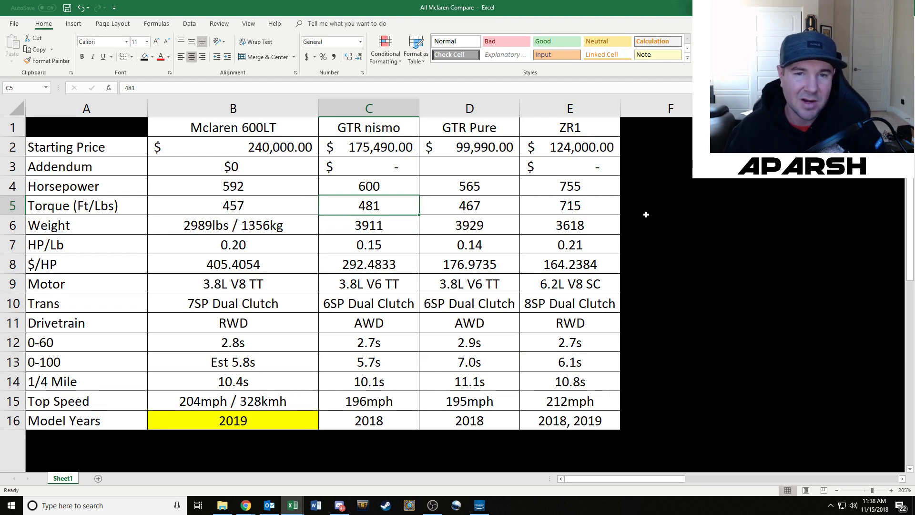
left_click_drag(578, 130, 599, 321)
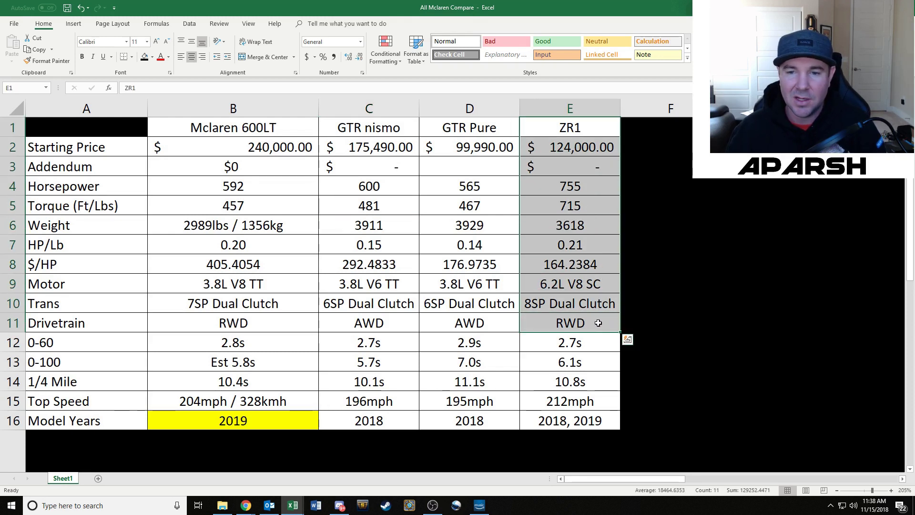
left_click(571, 135)
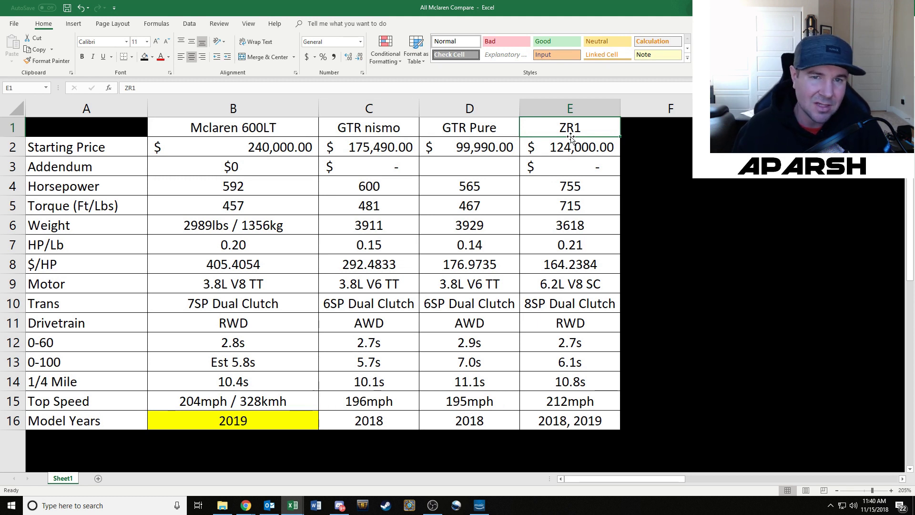
Compare the starting prices of the GTR nismo and GTR Pure, ending on the GTR nismo heading
left_click(395, 140)
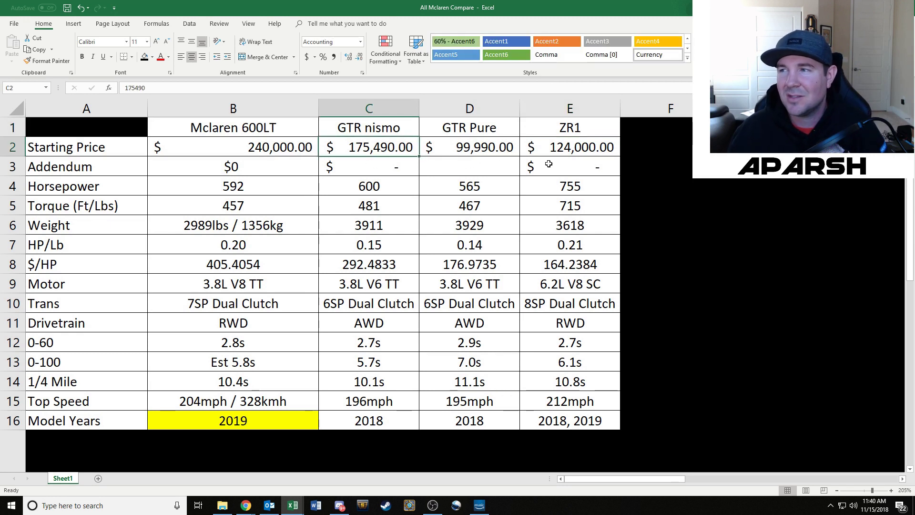
left_click(475, 147)
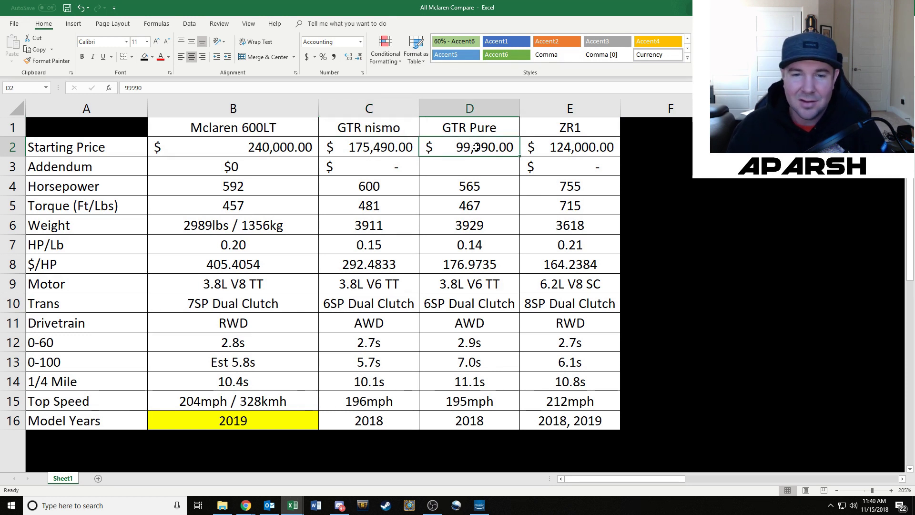
left_click(363, 128)
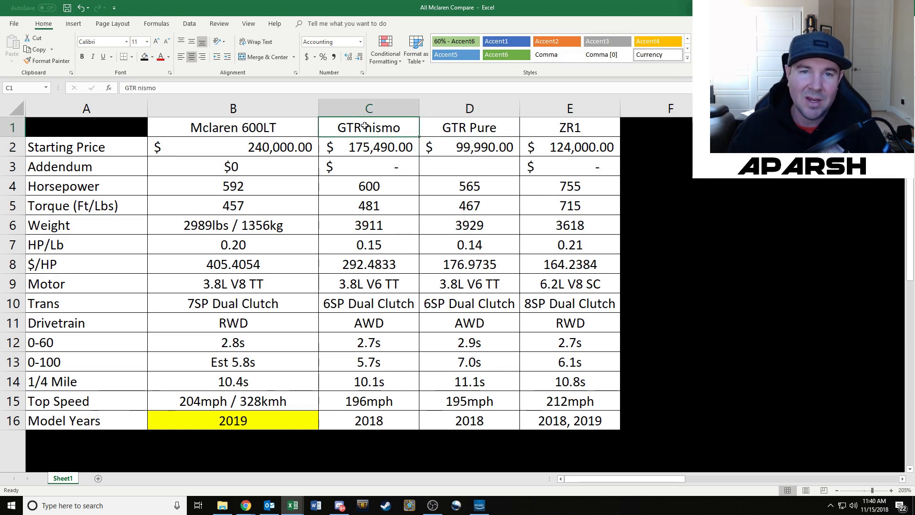